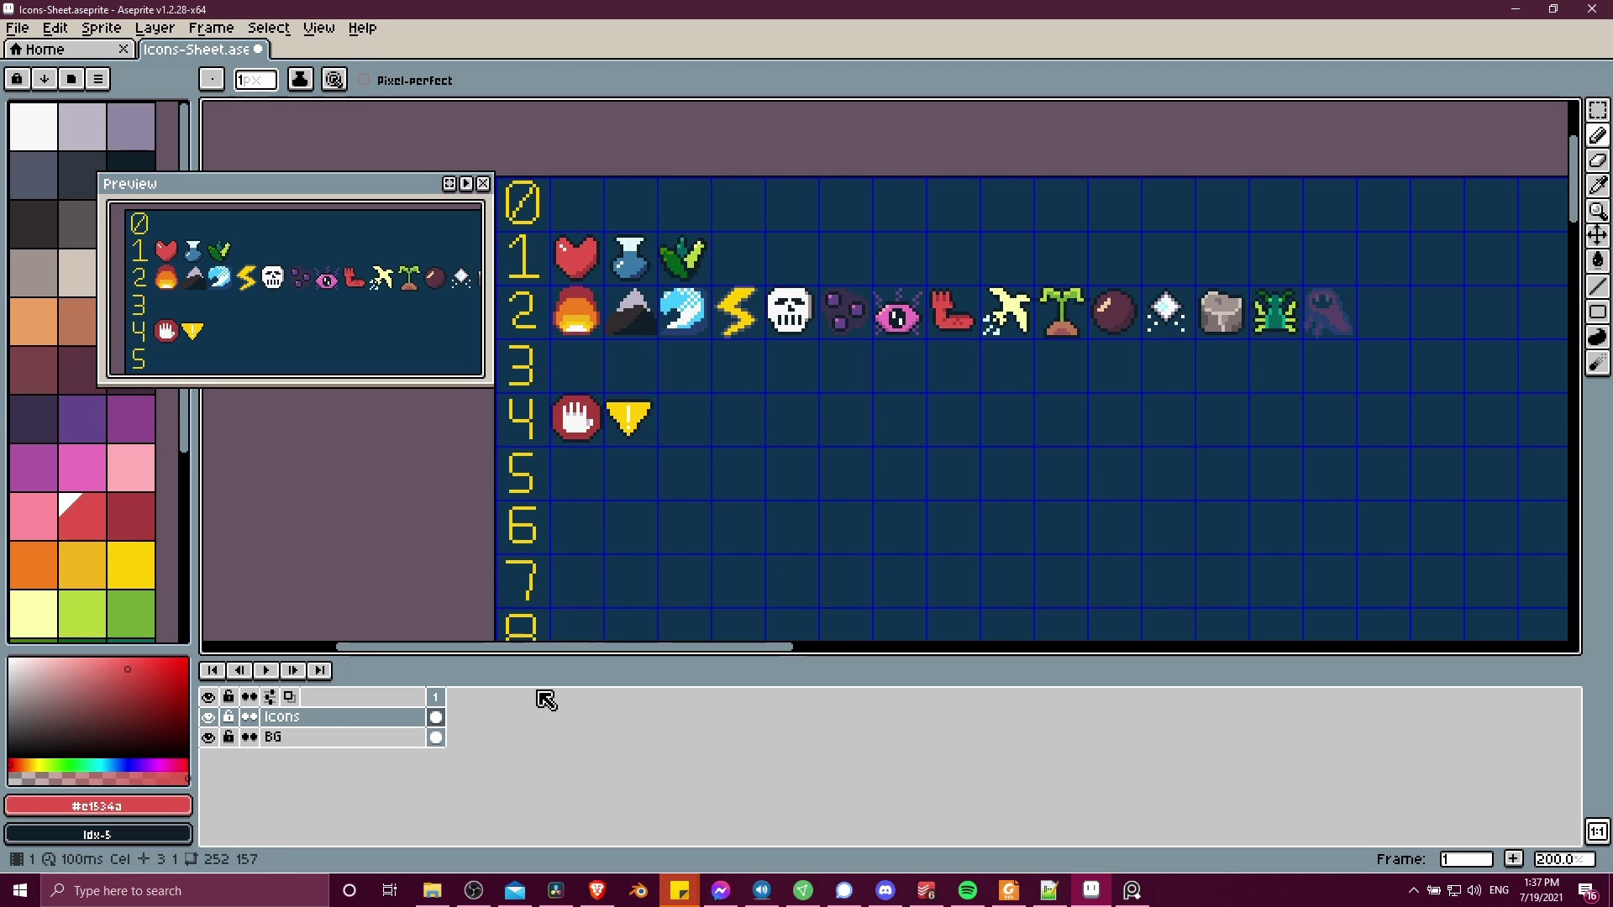
# Step: Start a new sprite from the File menu, moving its settings beside the icon sheet
pyautogui.scroll(1, 638, 327)
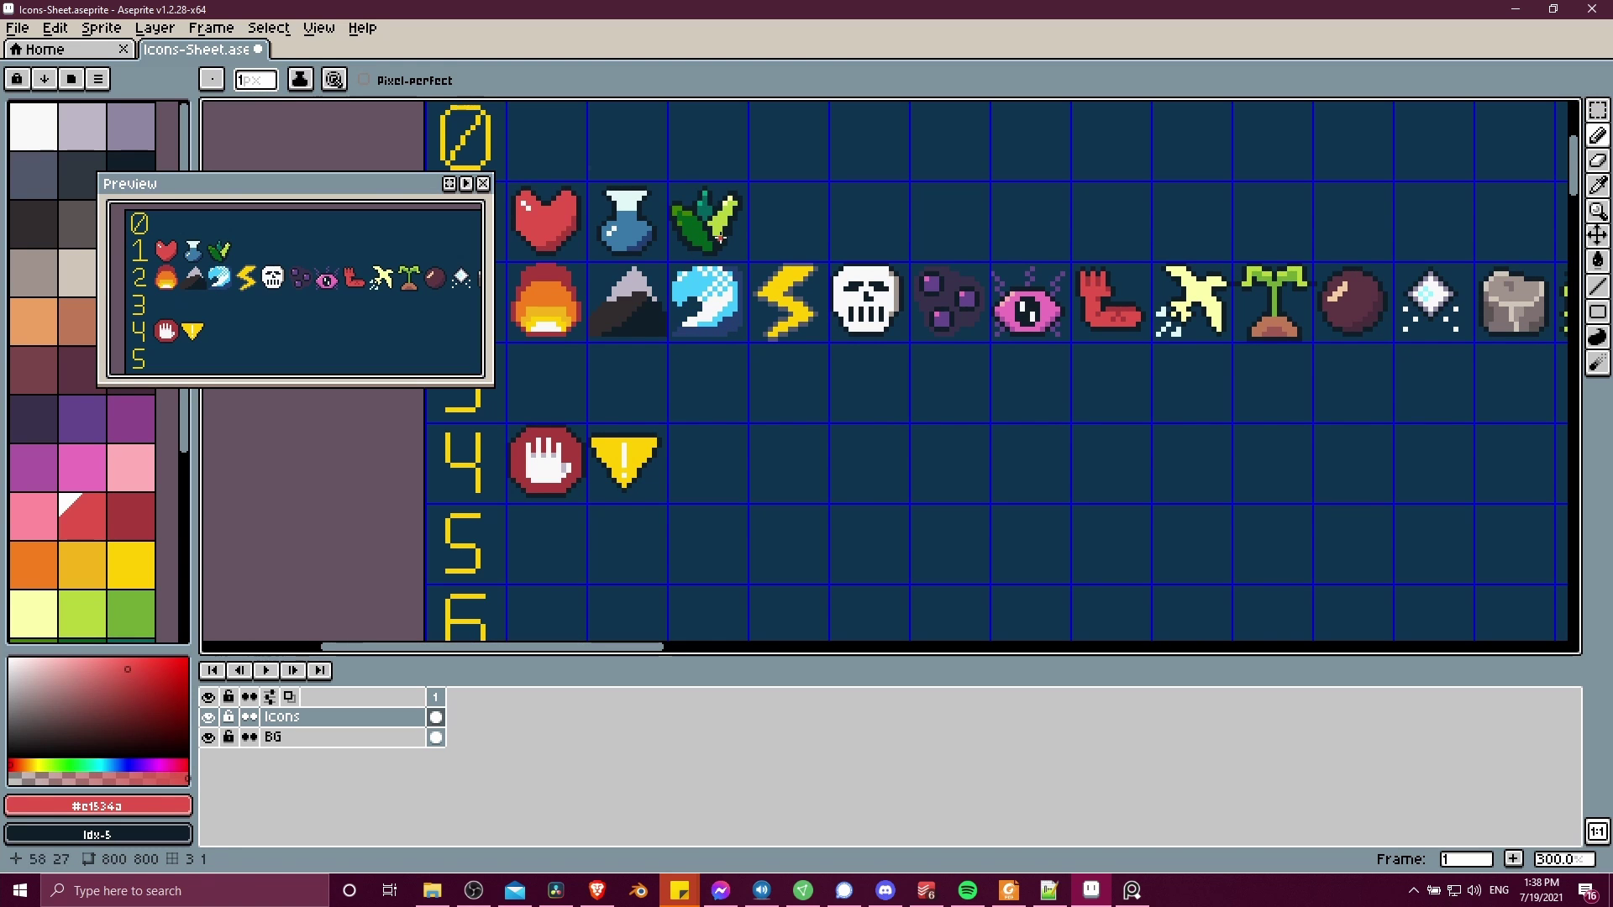
pyautogui.scroll(-1, 794, 398)
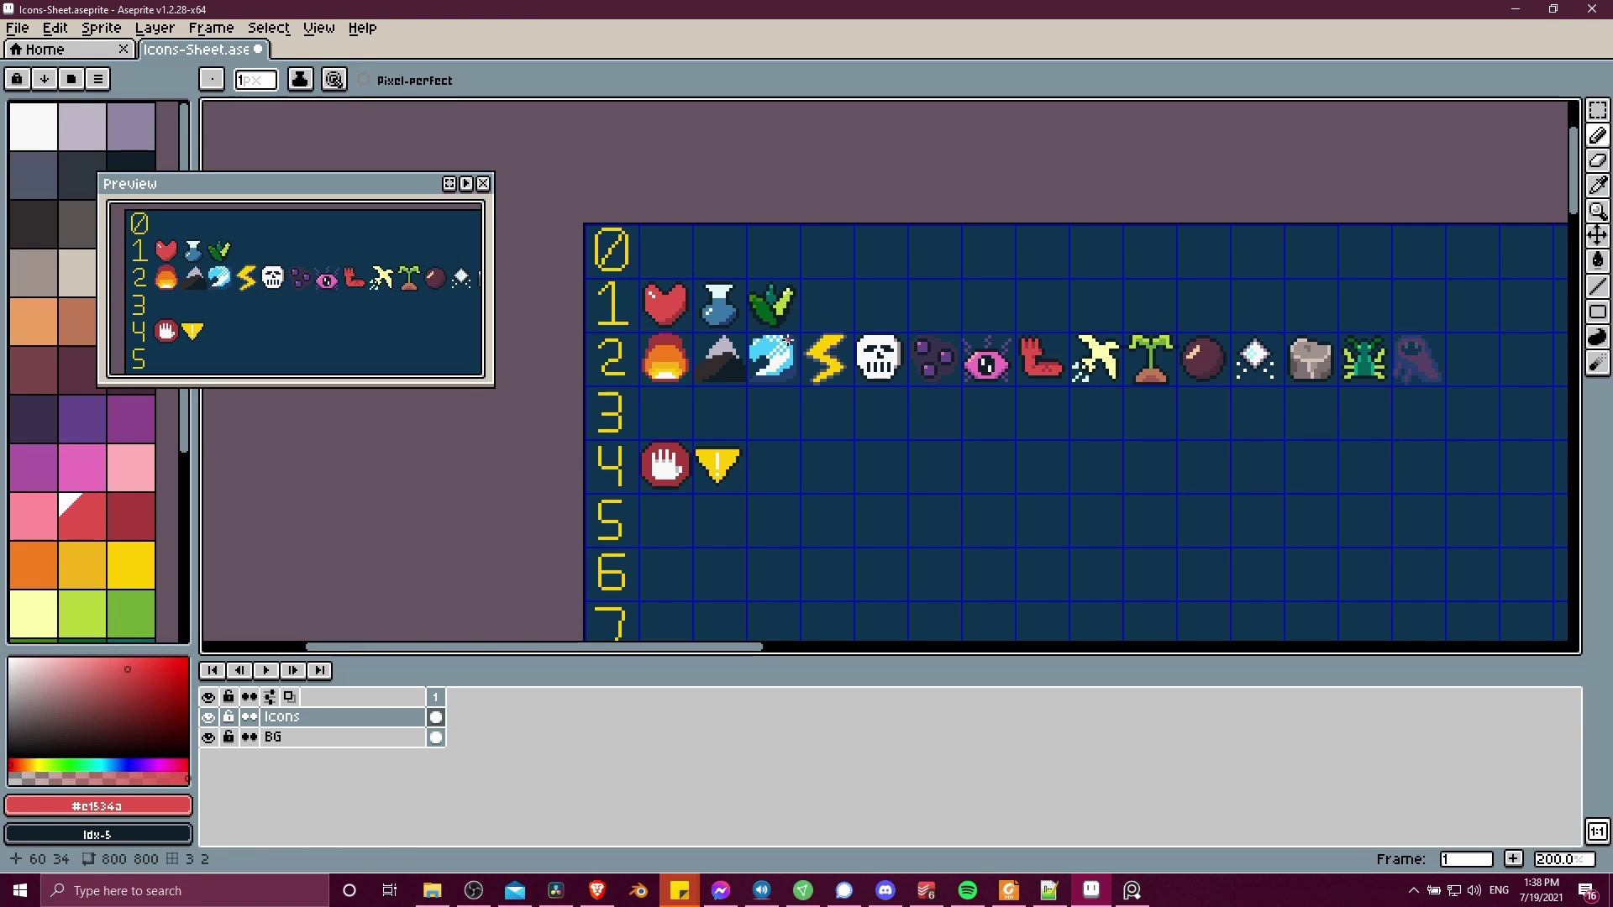
pyautogui.click(18, 27)
pyautogui.click(39, 47)
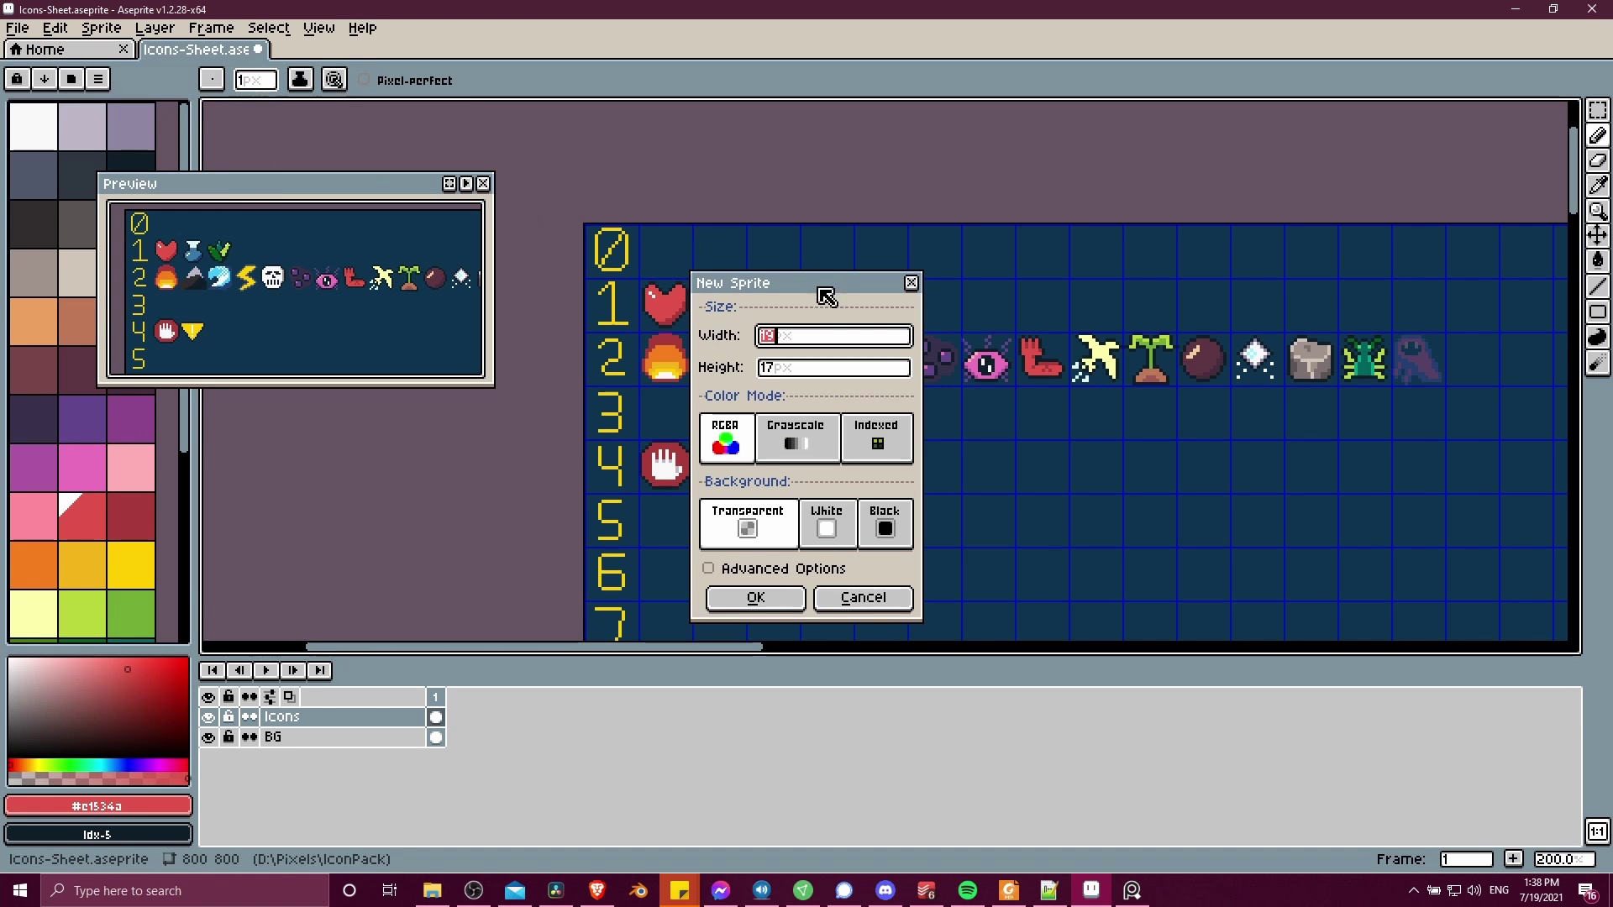
pyautogui.moveTo(821, 284); pyautogui.dragTo(1152, 202)
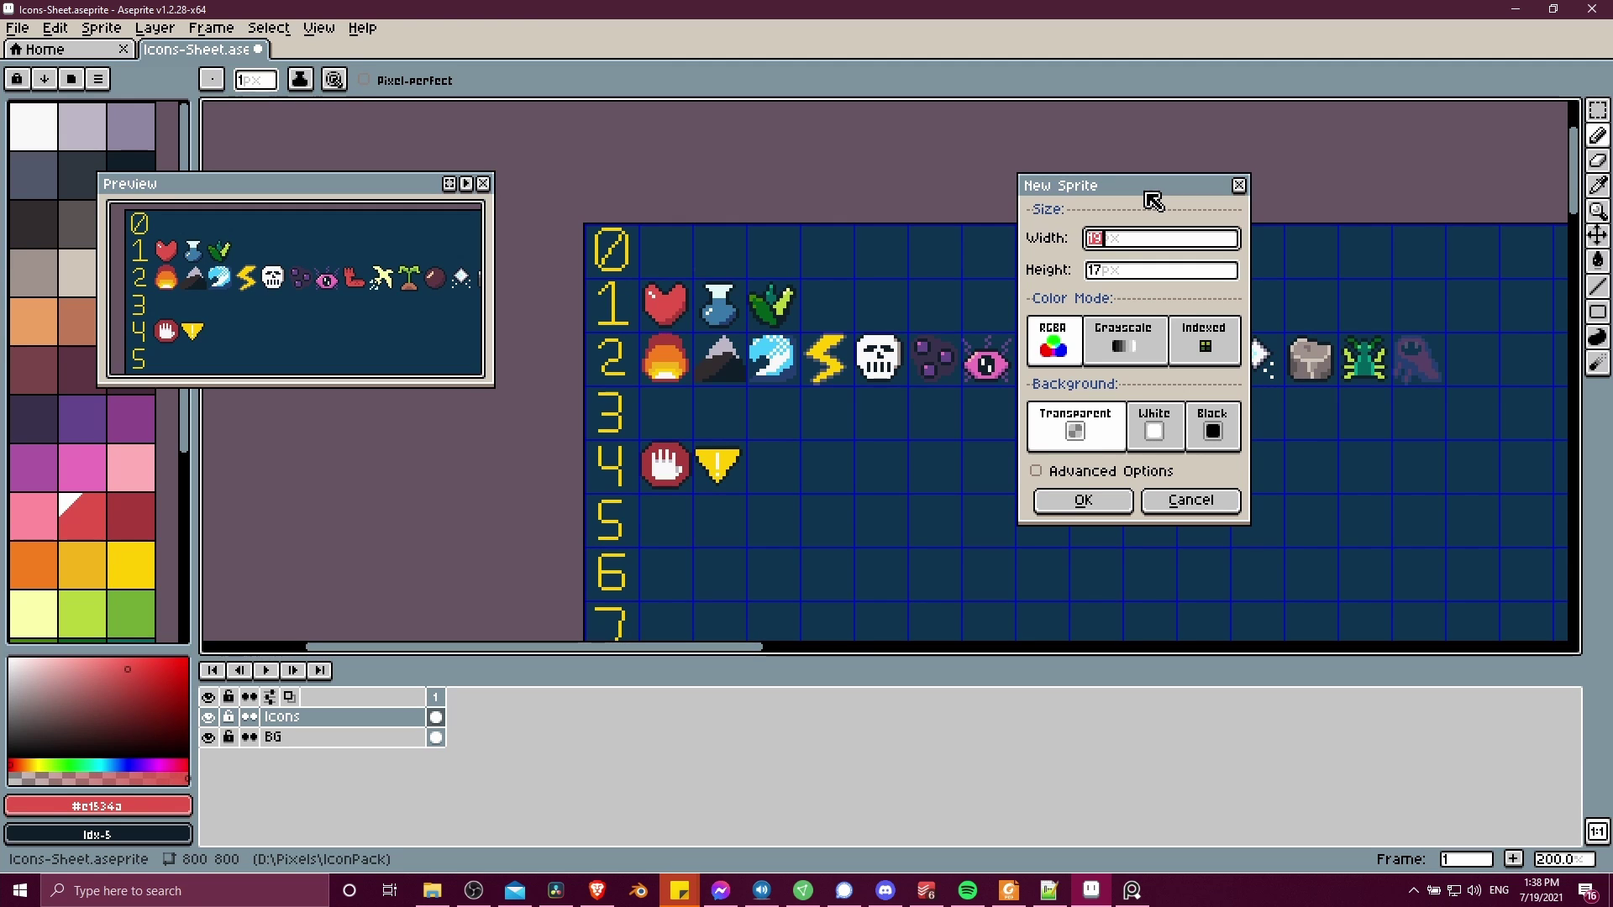
# Step: Set width and height to 16*10 (160 px) and create the transparent RGBA sprite
pyautogui.click(1118, 271)
pyautogui.press('BackSpace')
pyautogui.write('6')
pyautogui.click(1141, 243)
pyautogui.write('10')
pyautogui.click(1174, 273)
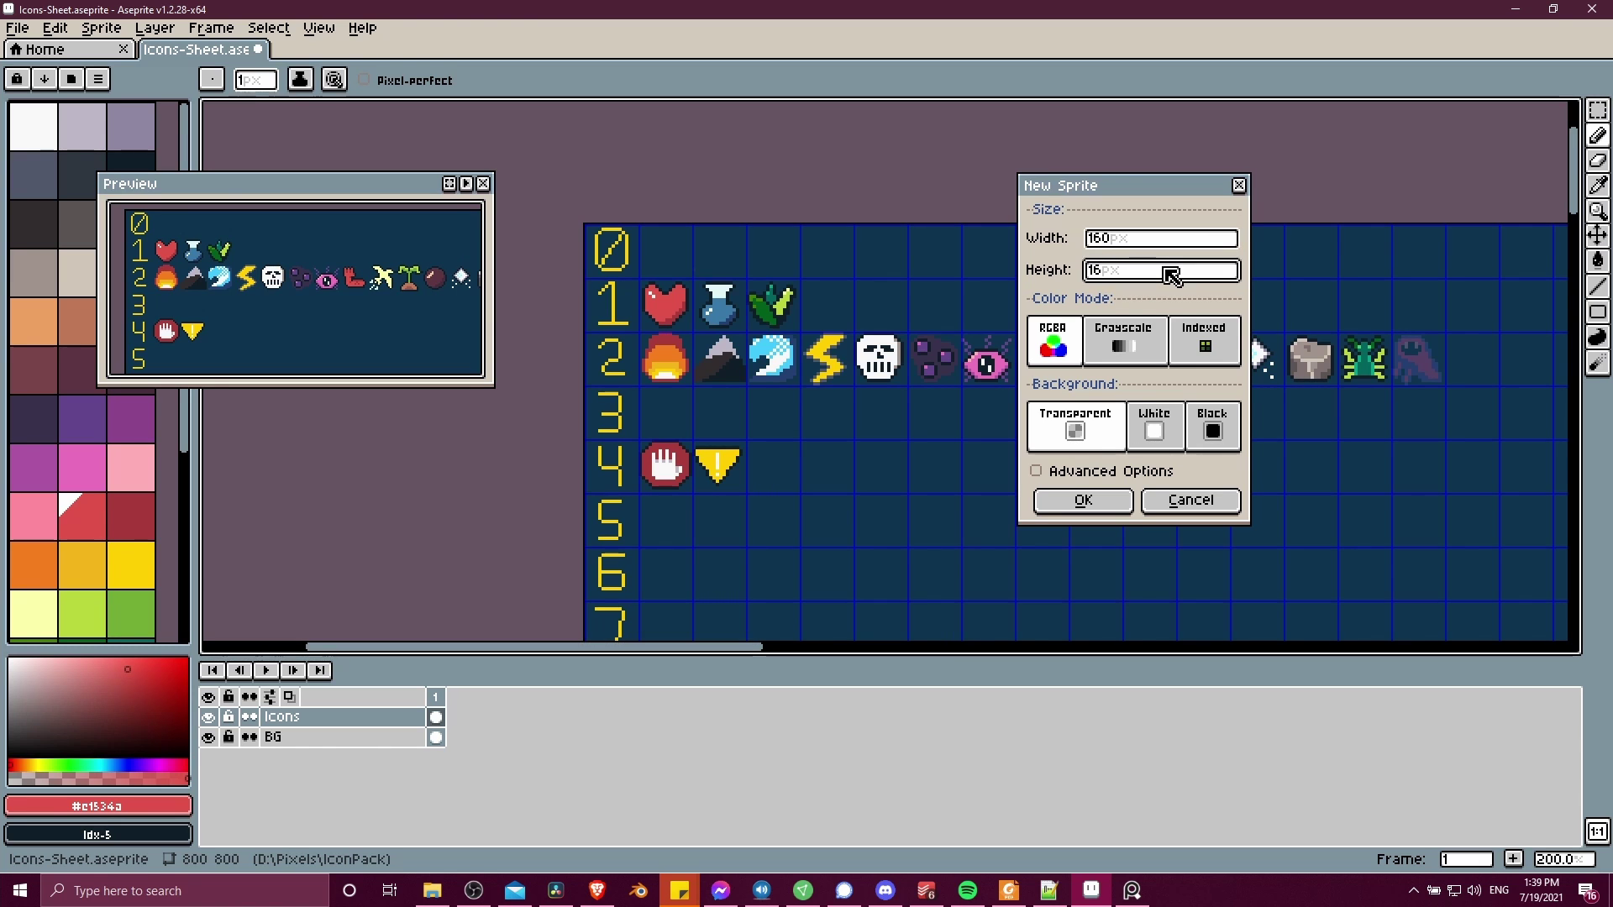
pyautogui.write('*10')
pyautogui.press('Tab')
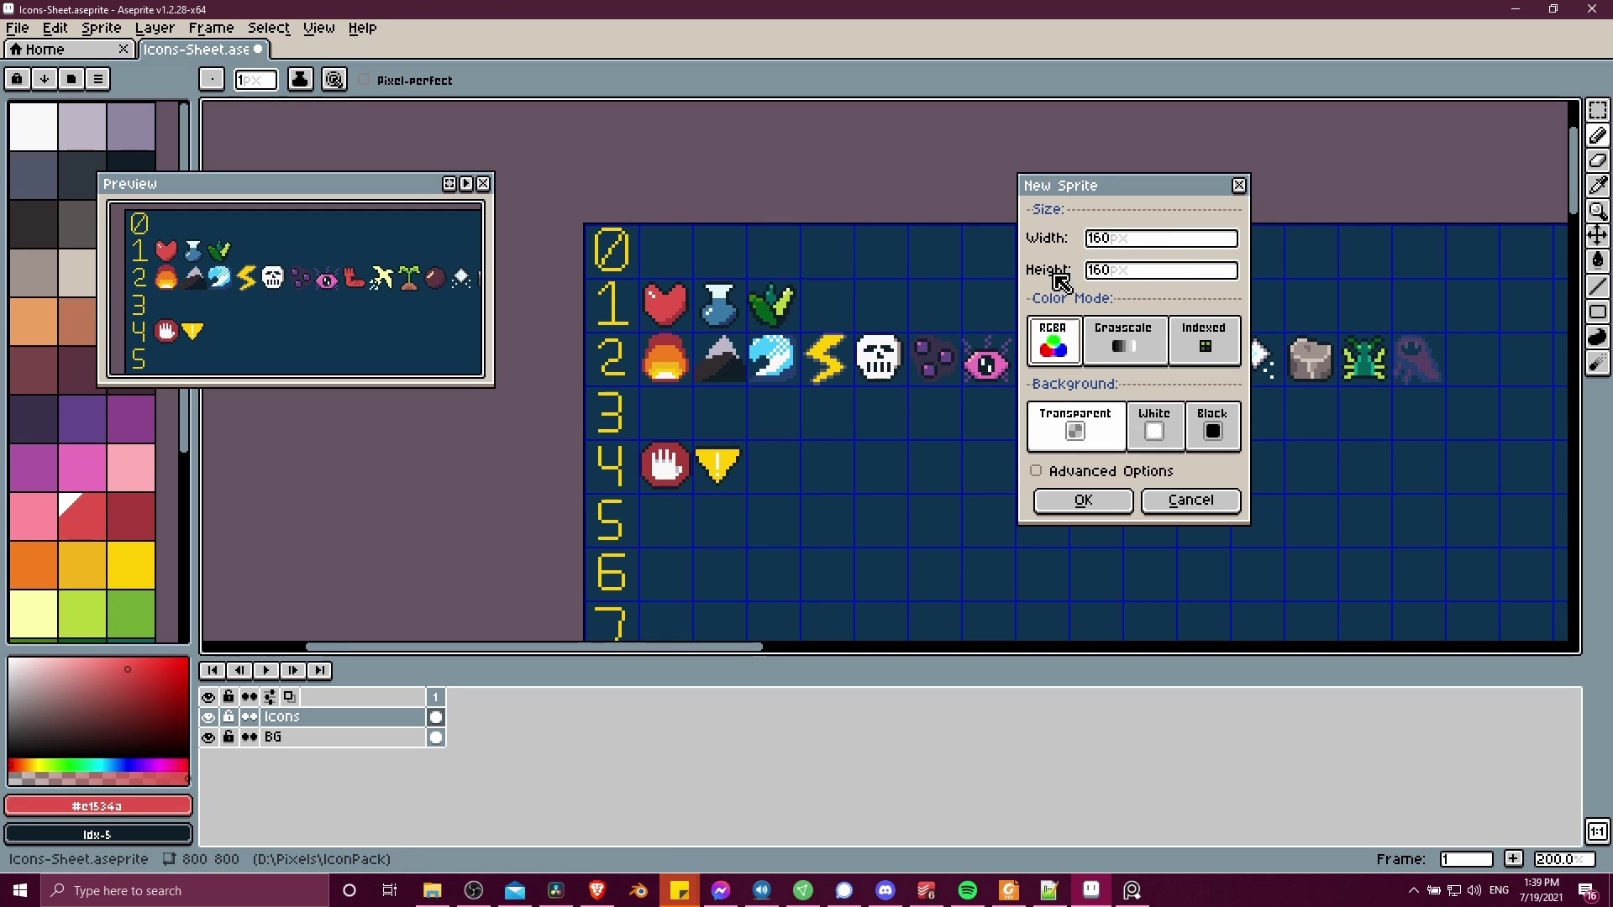
pyautogui.click(1083, 500)
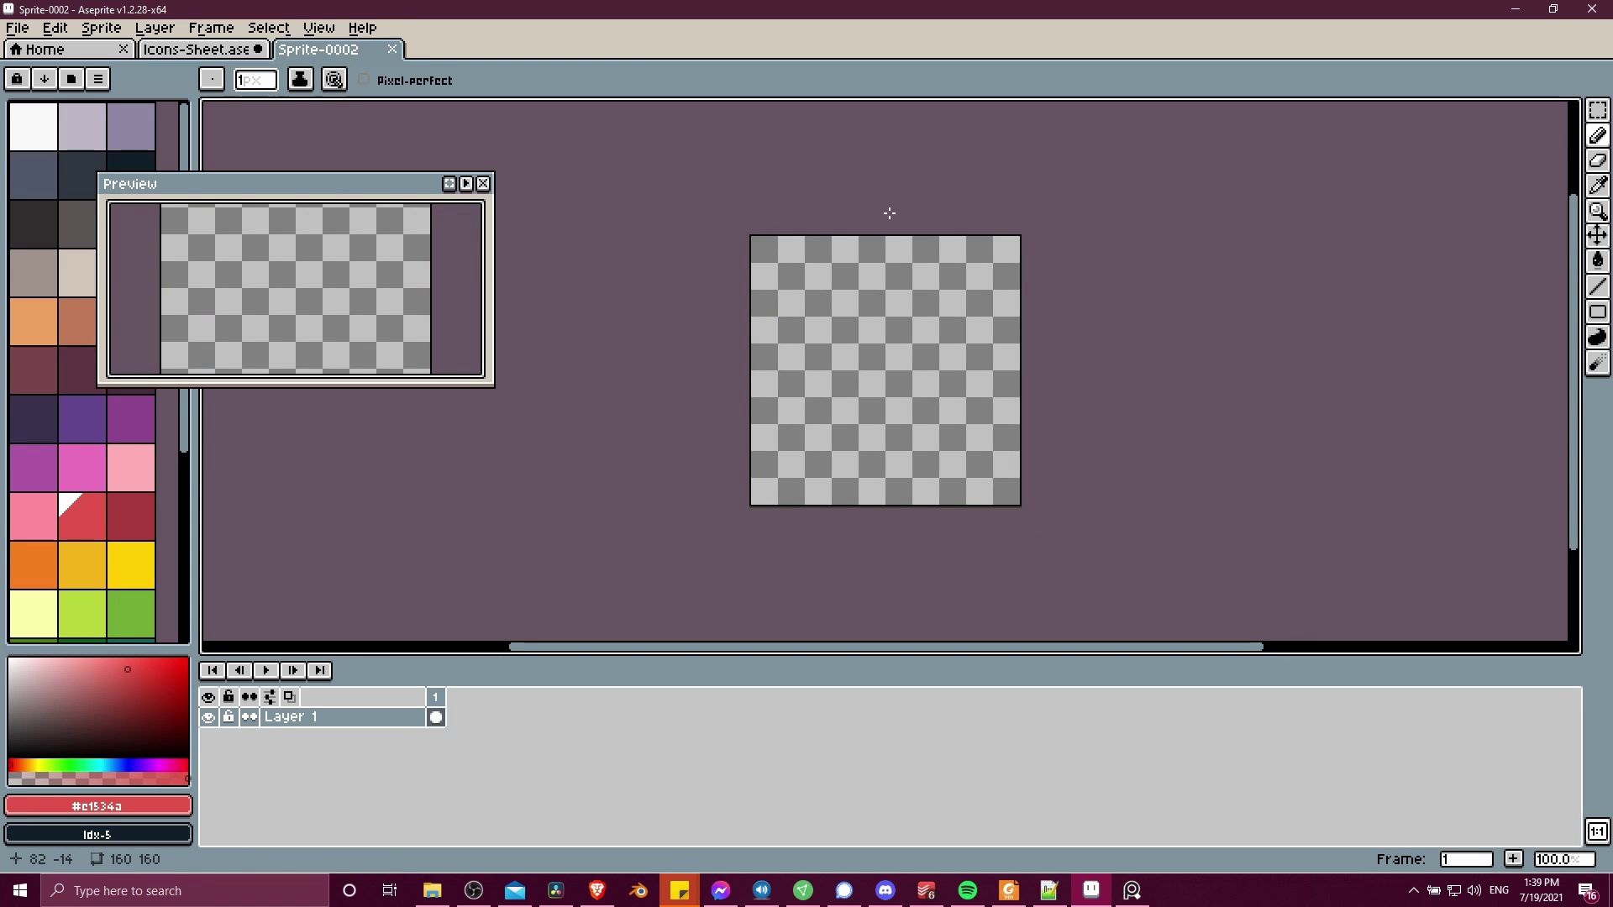
# Step: Open Grid Settings from the View menu's Grid submenu
pyautogui.scroll(1, 890, 213)
pyautogui.click(318, 28)
pyautogui.click(318, 27)
pyautogui.scroll(-1, 600, 149)
pyautogui.click(309, 30)
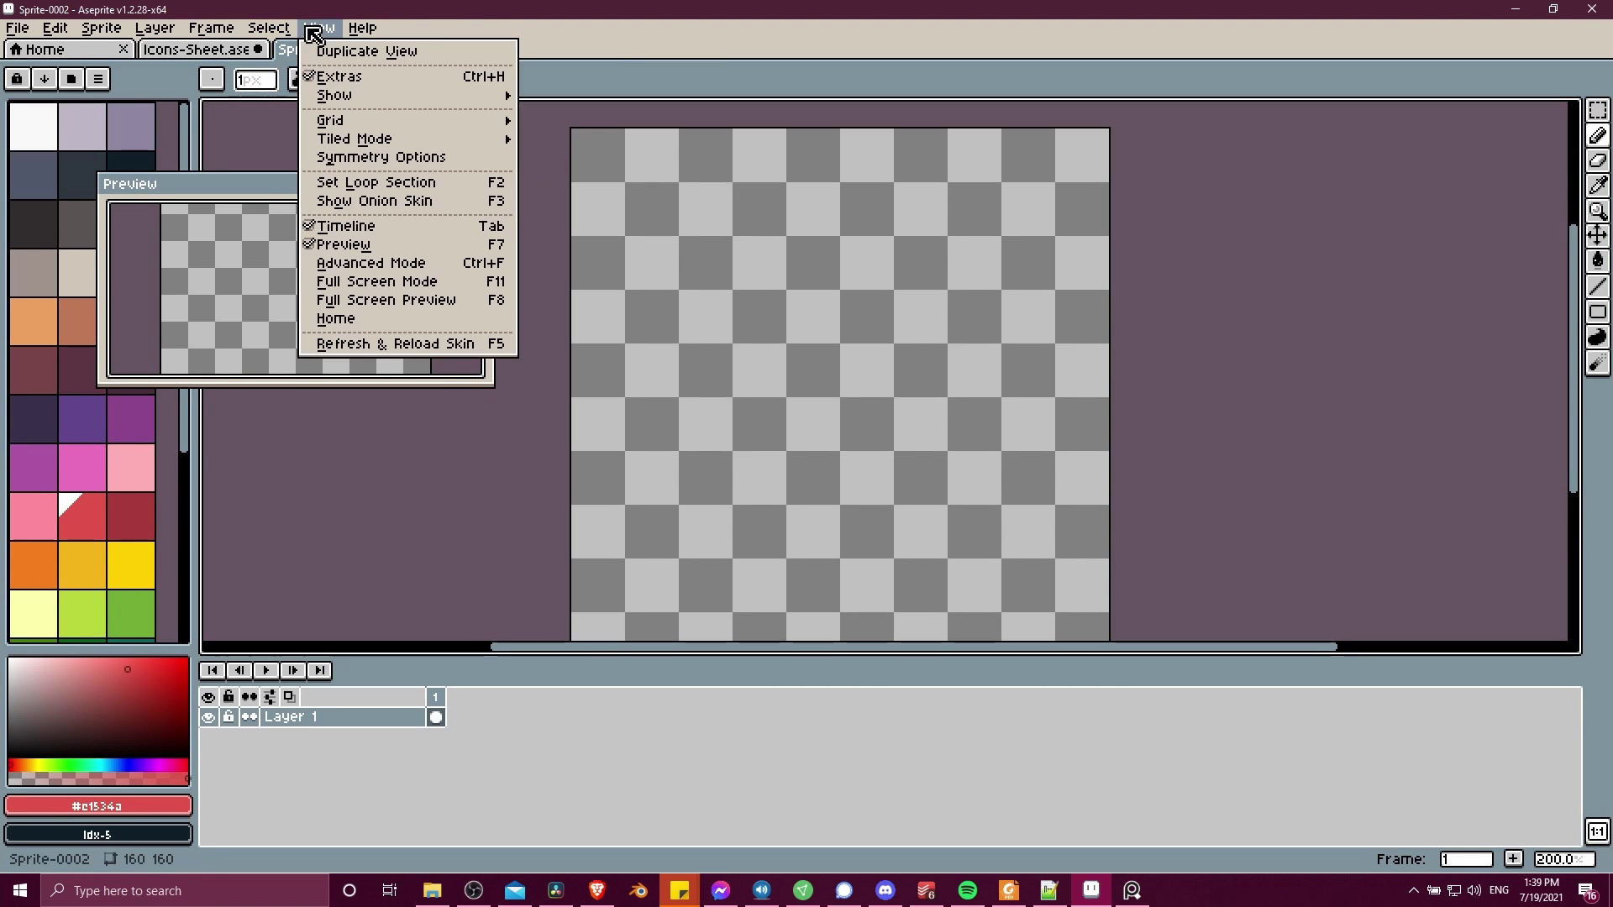
pyautogui.moveTo(353, 120)
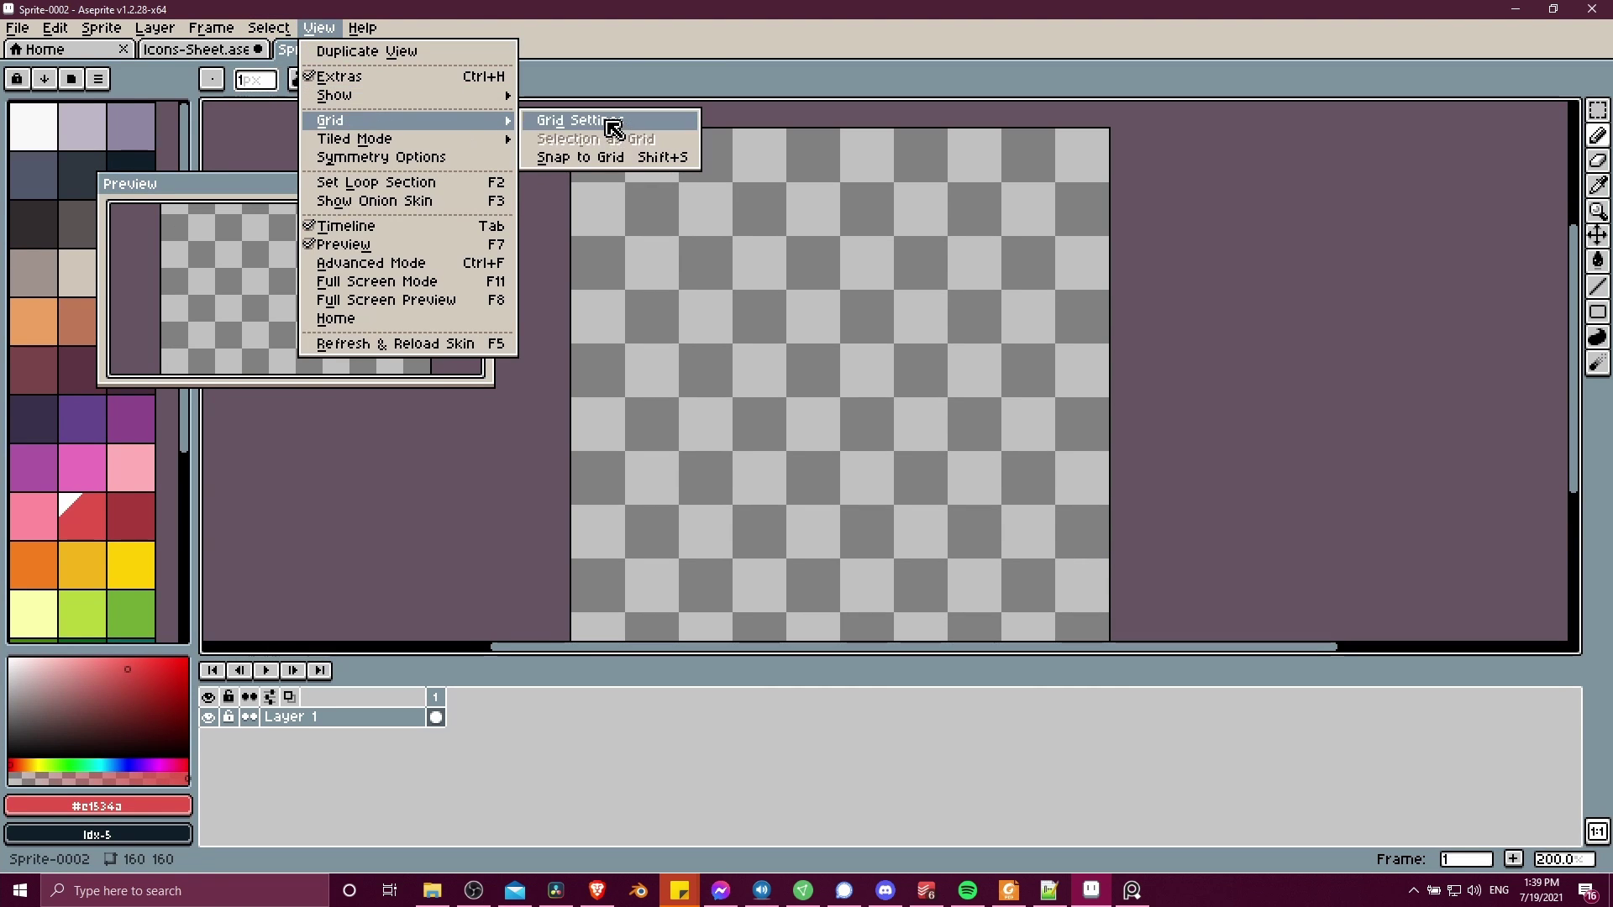
pyautogui.click(603, 120)
# Step: Set the grid width and height to 16 and apply the grid
pyautogui.click(780, 449)
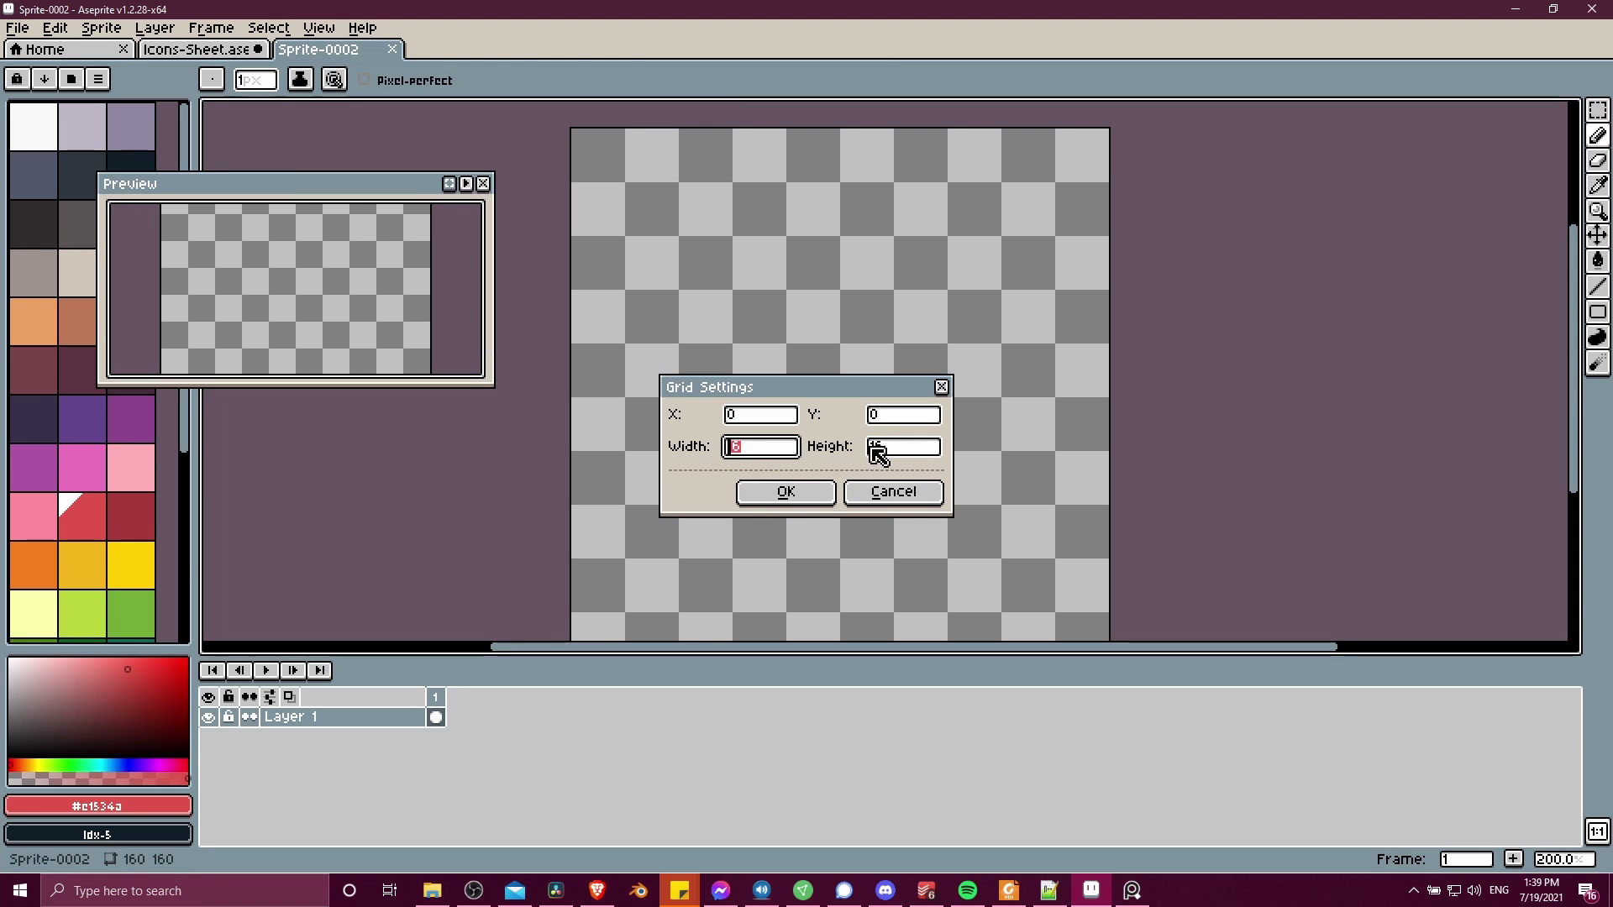
pyautogui.click(925, 451)
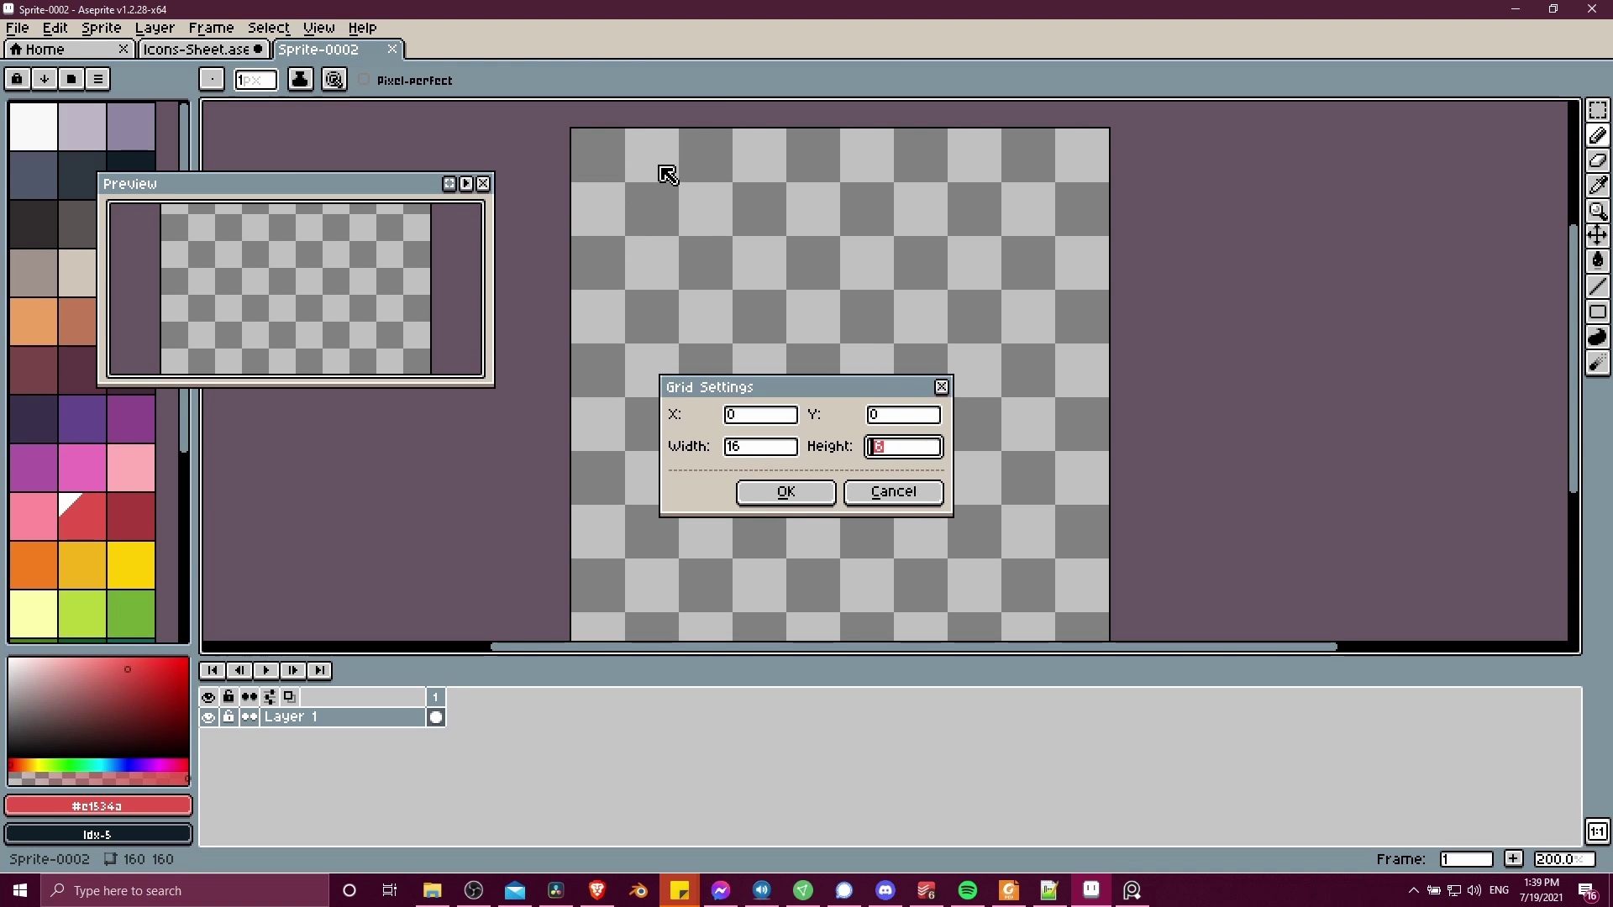
pyautogui.click(767, 454)
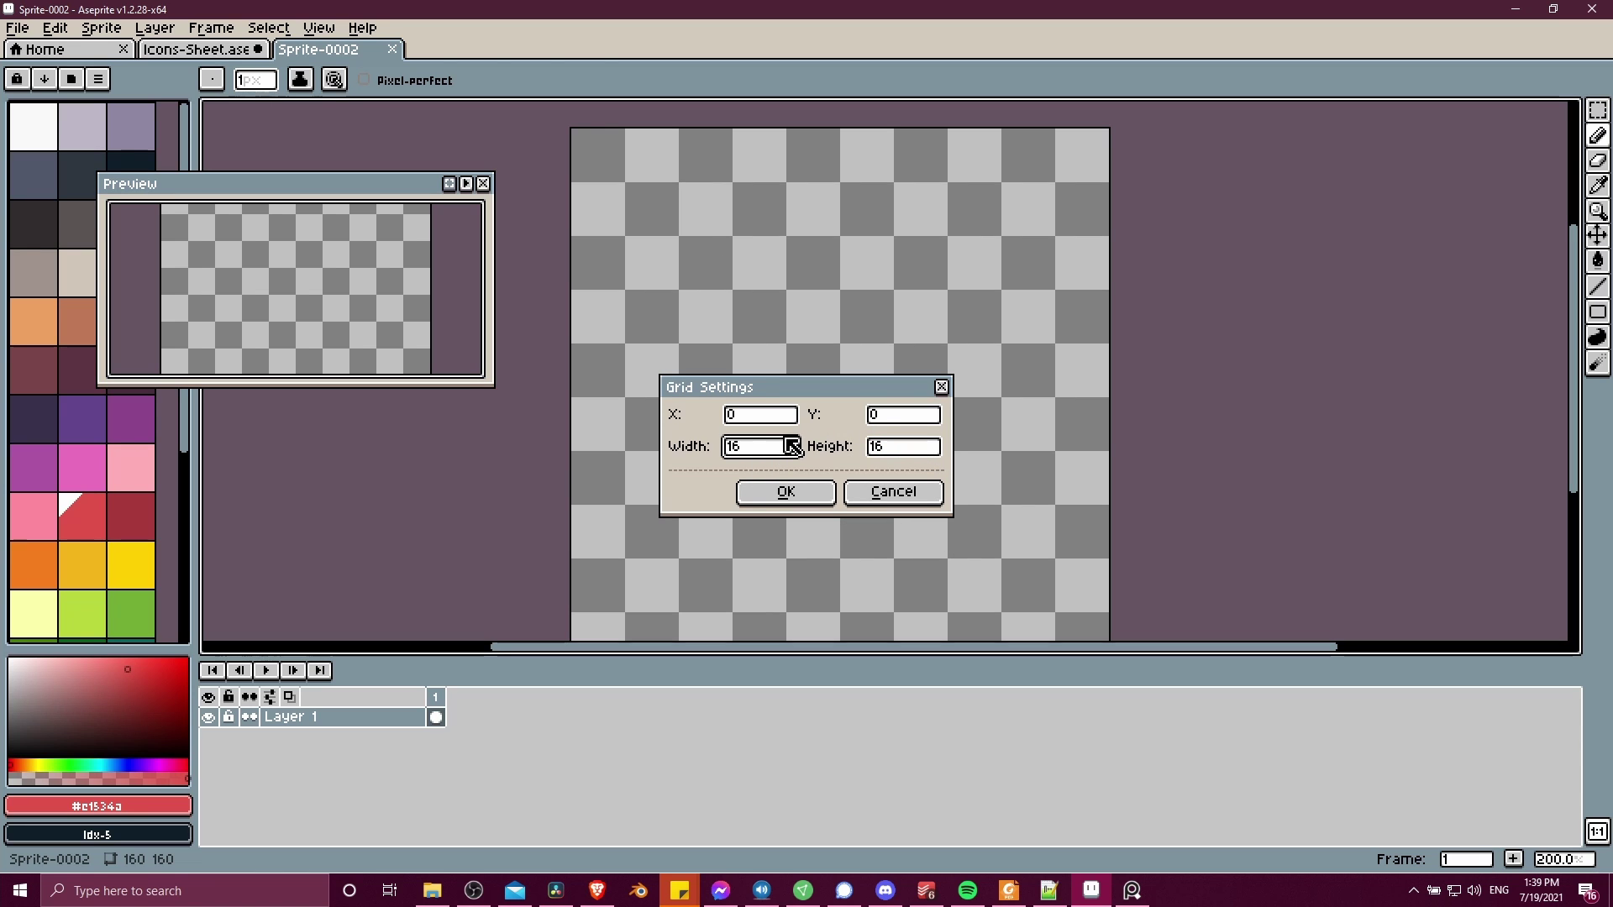
pyautogui.press('BackSpace')
pyautogui.press('BackSpace')
pyautogui.write('32')
pyautogui.click(906, 454)
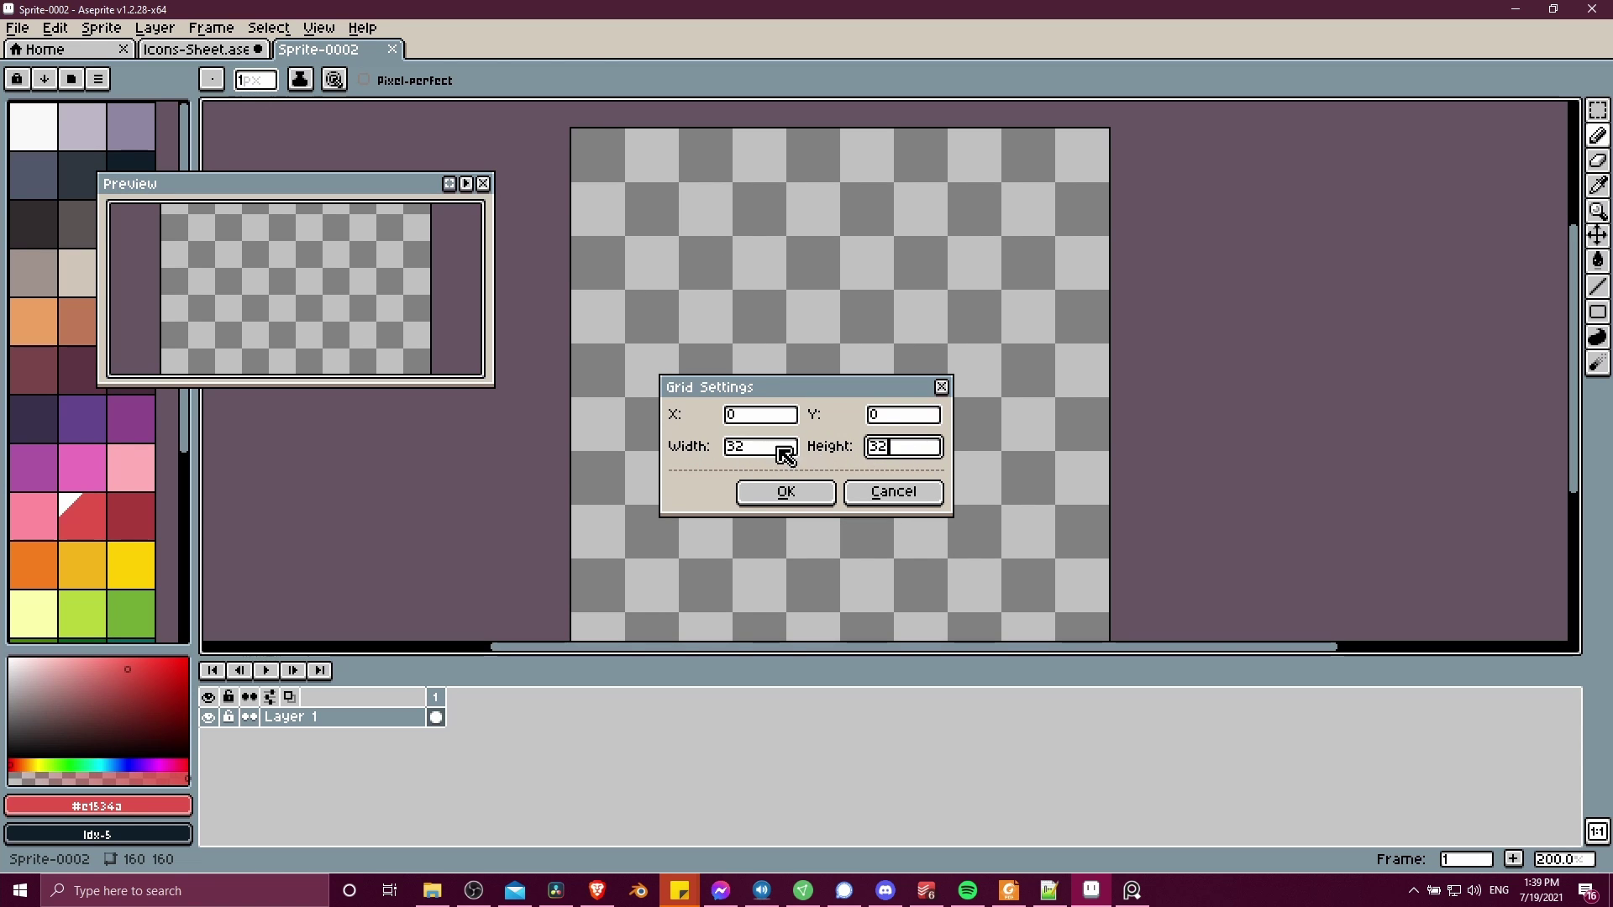
pyautogui.write('32')
pyautogui.doubleClick(778, 446)
pyautogui.click(920, 453)
pyautogui.write('16')
pyautogui.click(800, 502)
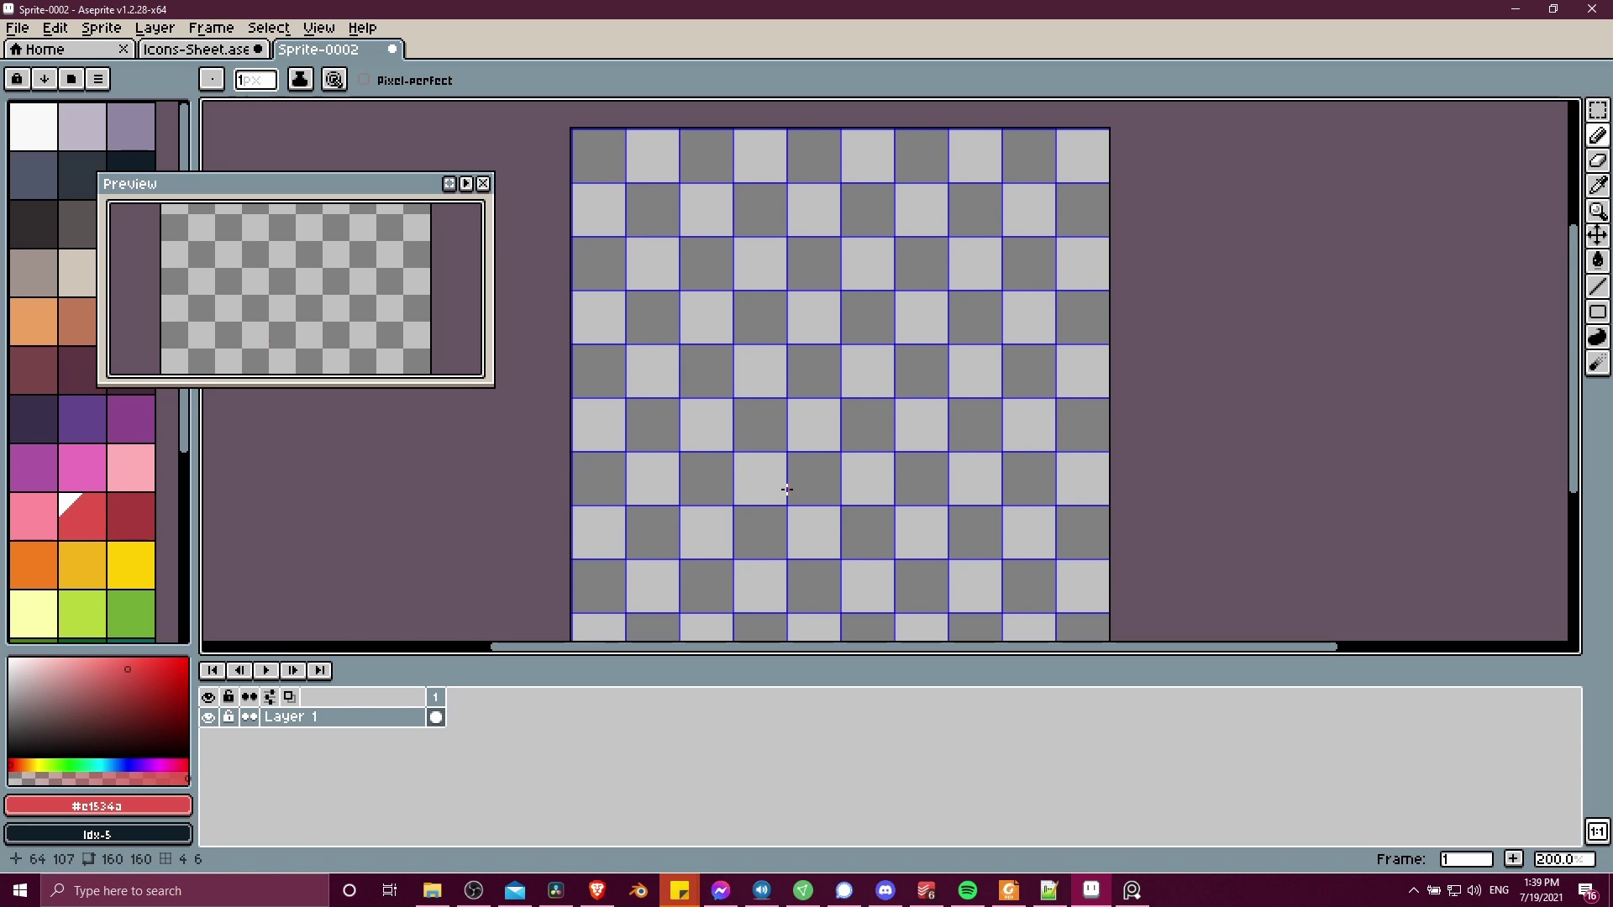
pyautogui.click(319, 28)
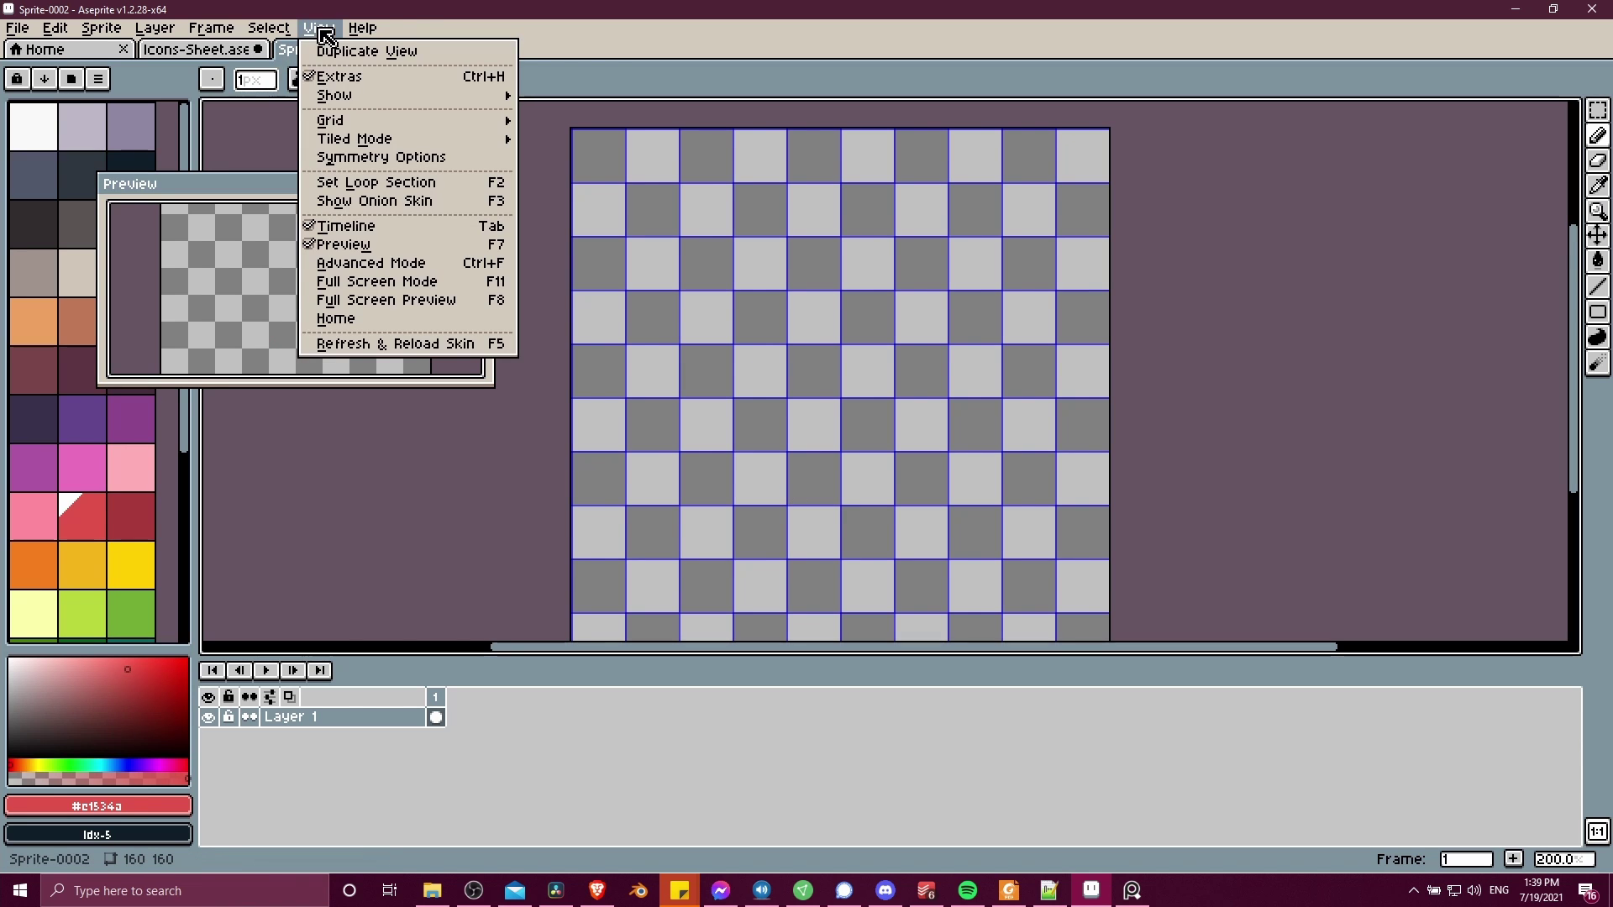
pyautogui.moveTo(341, 95)
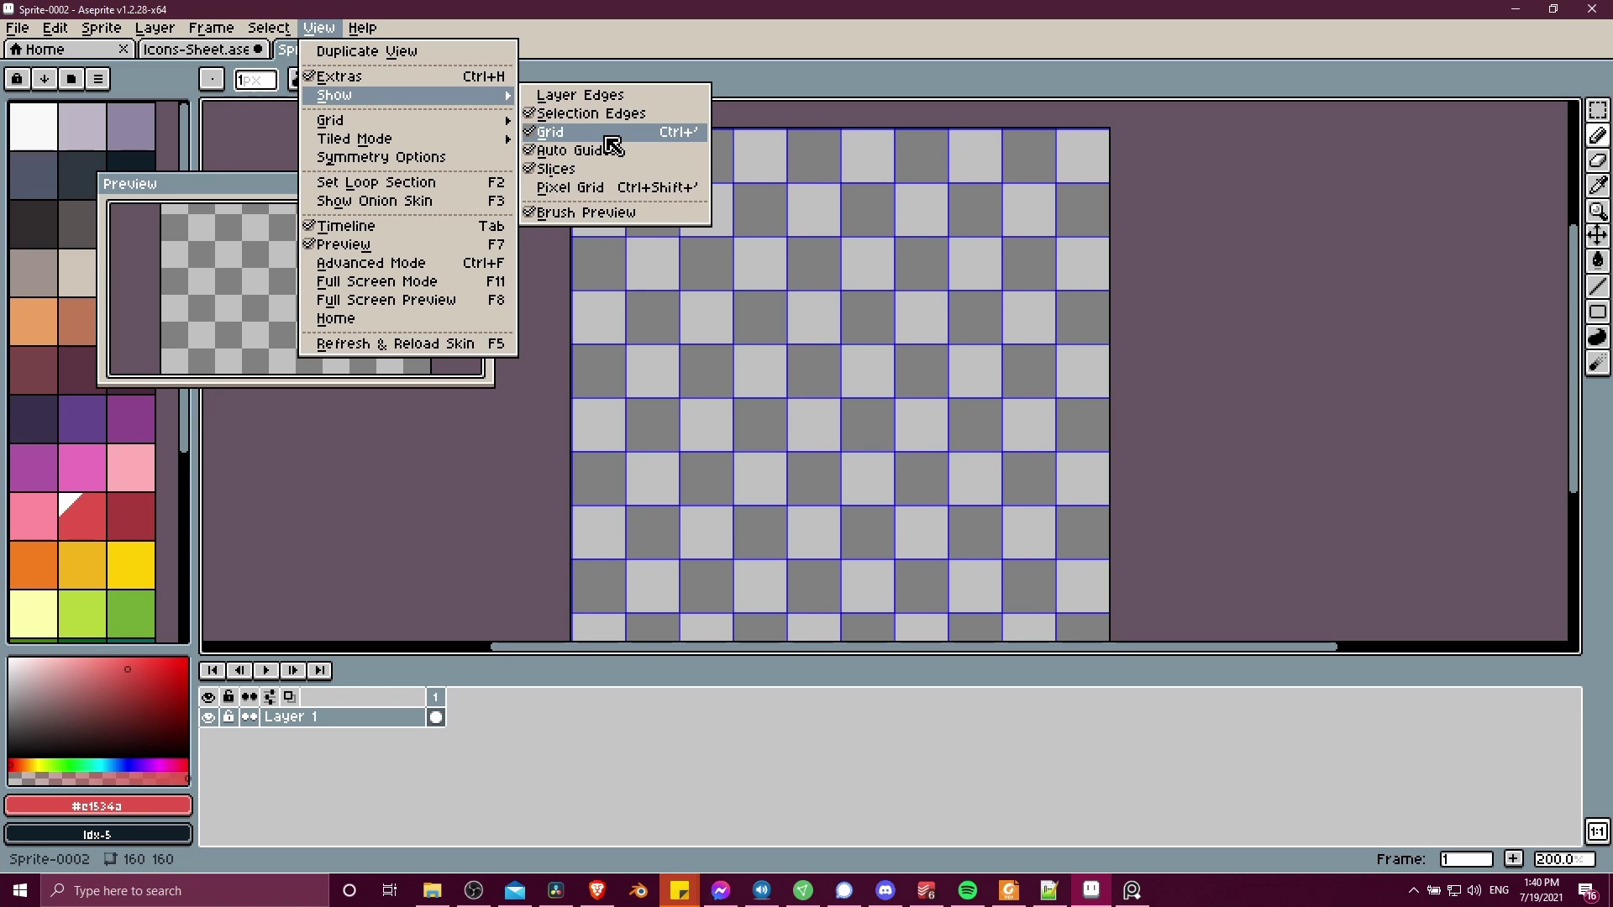
pyautogui.click(656, 227)
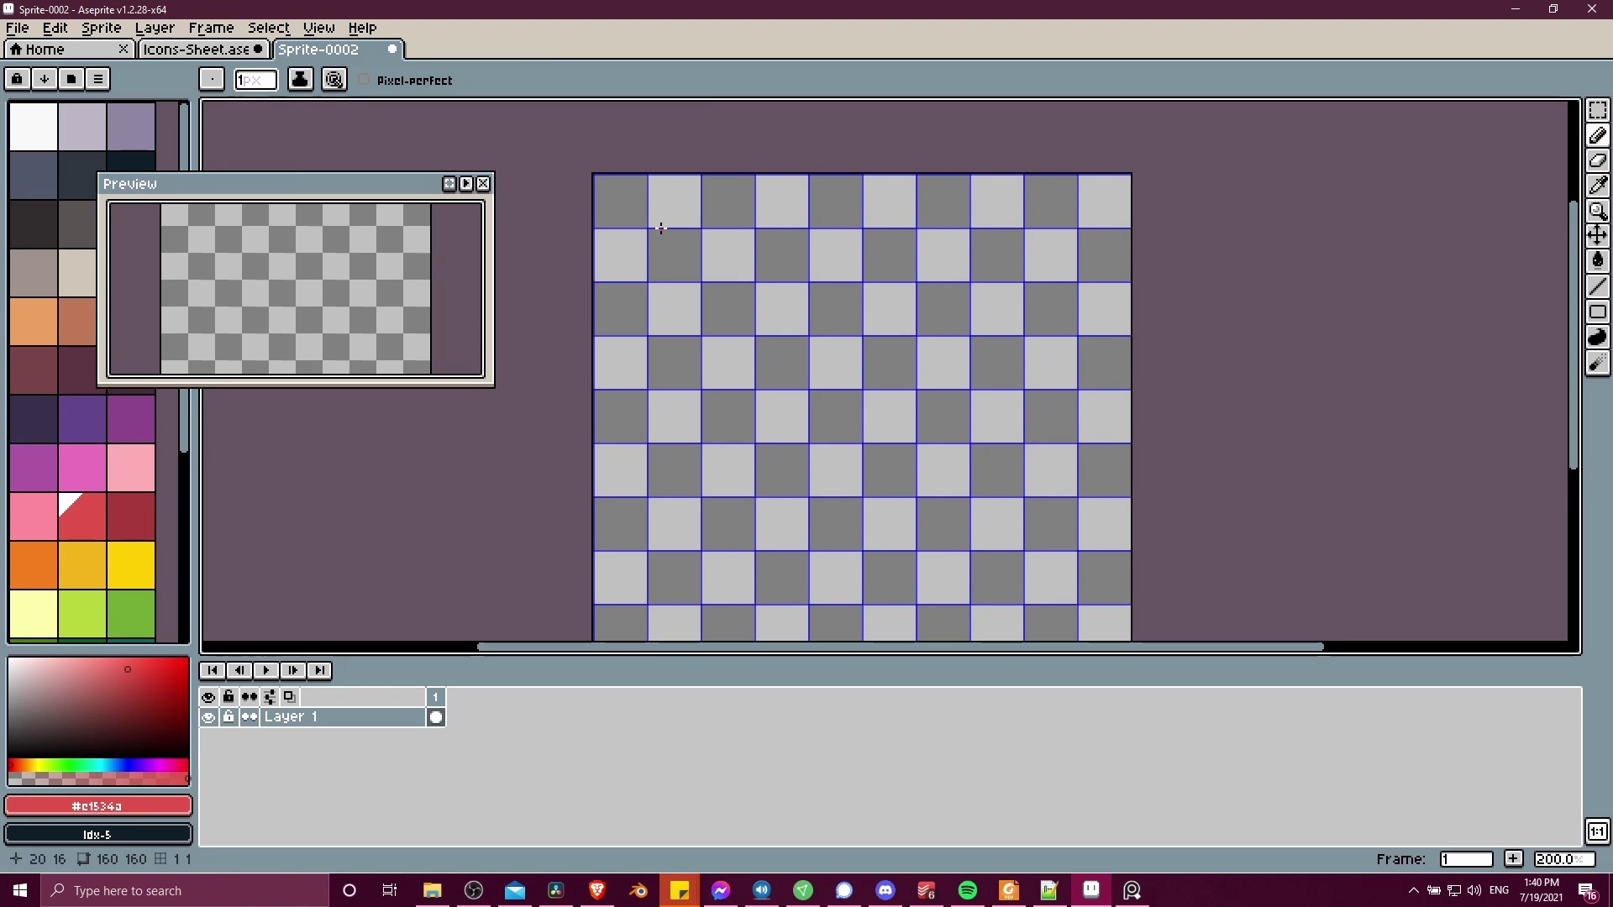
pyautogui.scroll(3, 677, 251)
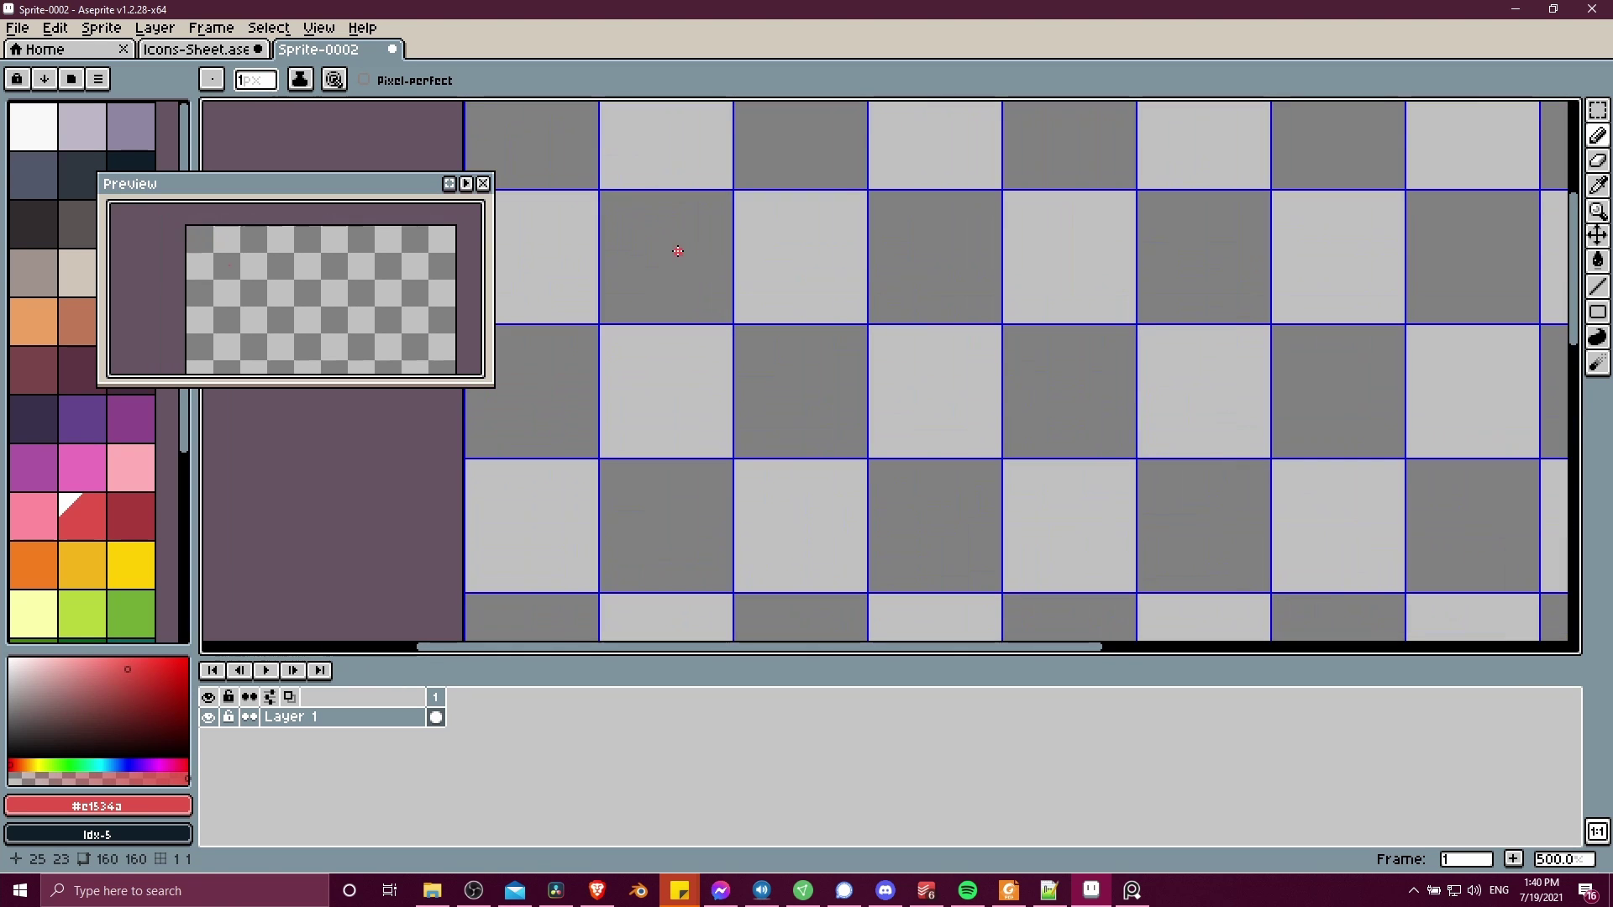
pyautogui.moveTo(713, 253); pyautogui.dragTo(789, 364)
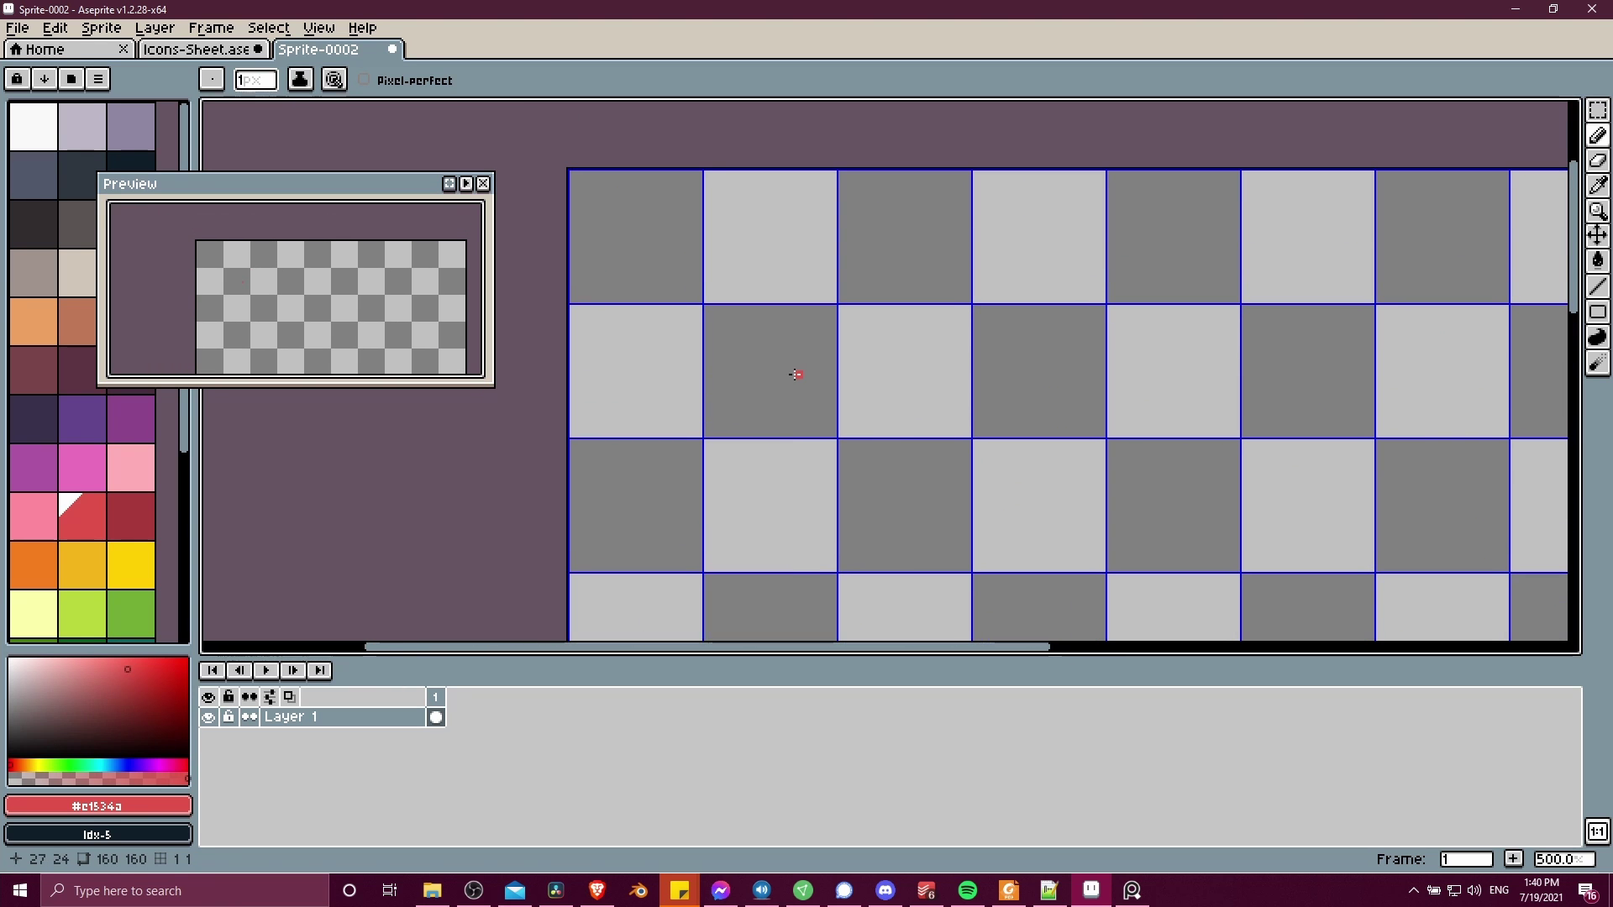
pyautogui.scroll(-1, 795, 375)
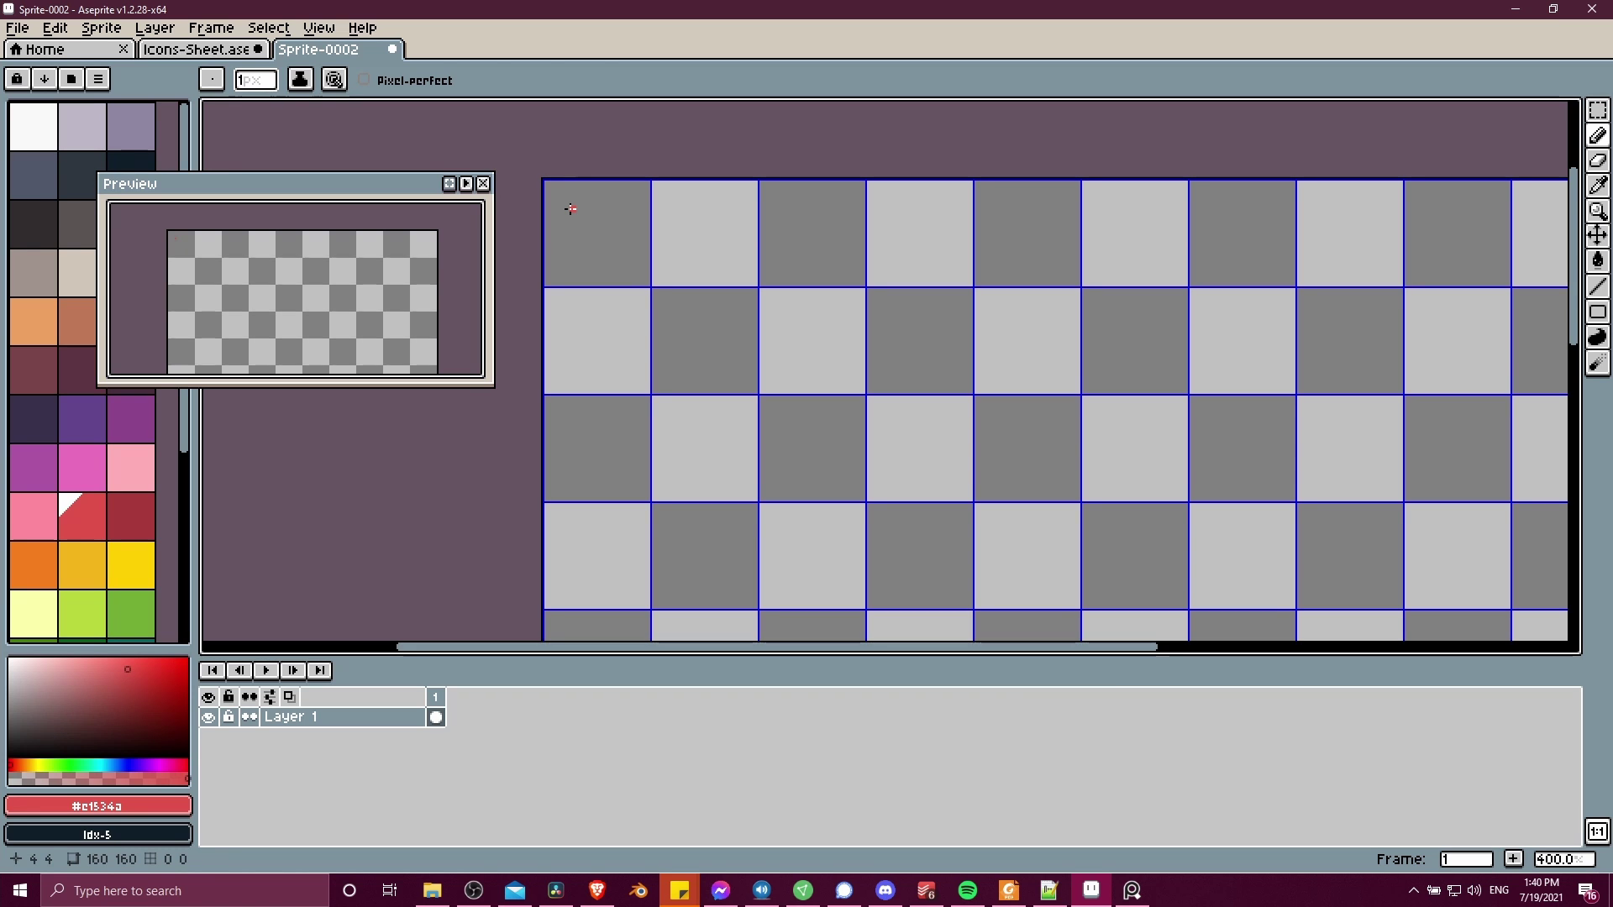
pyautogui.click(318, 28)
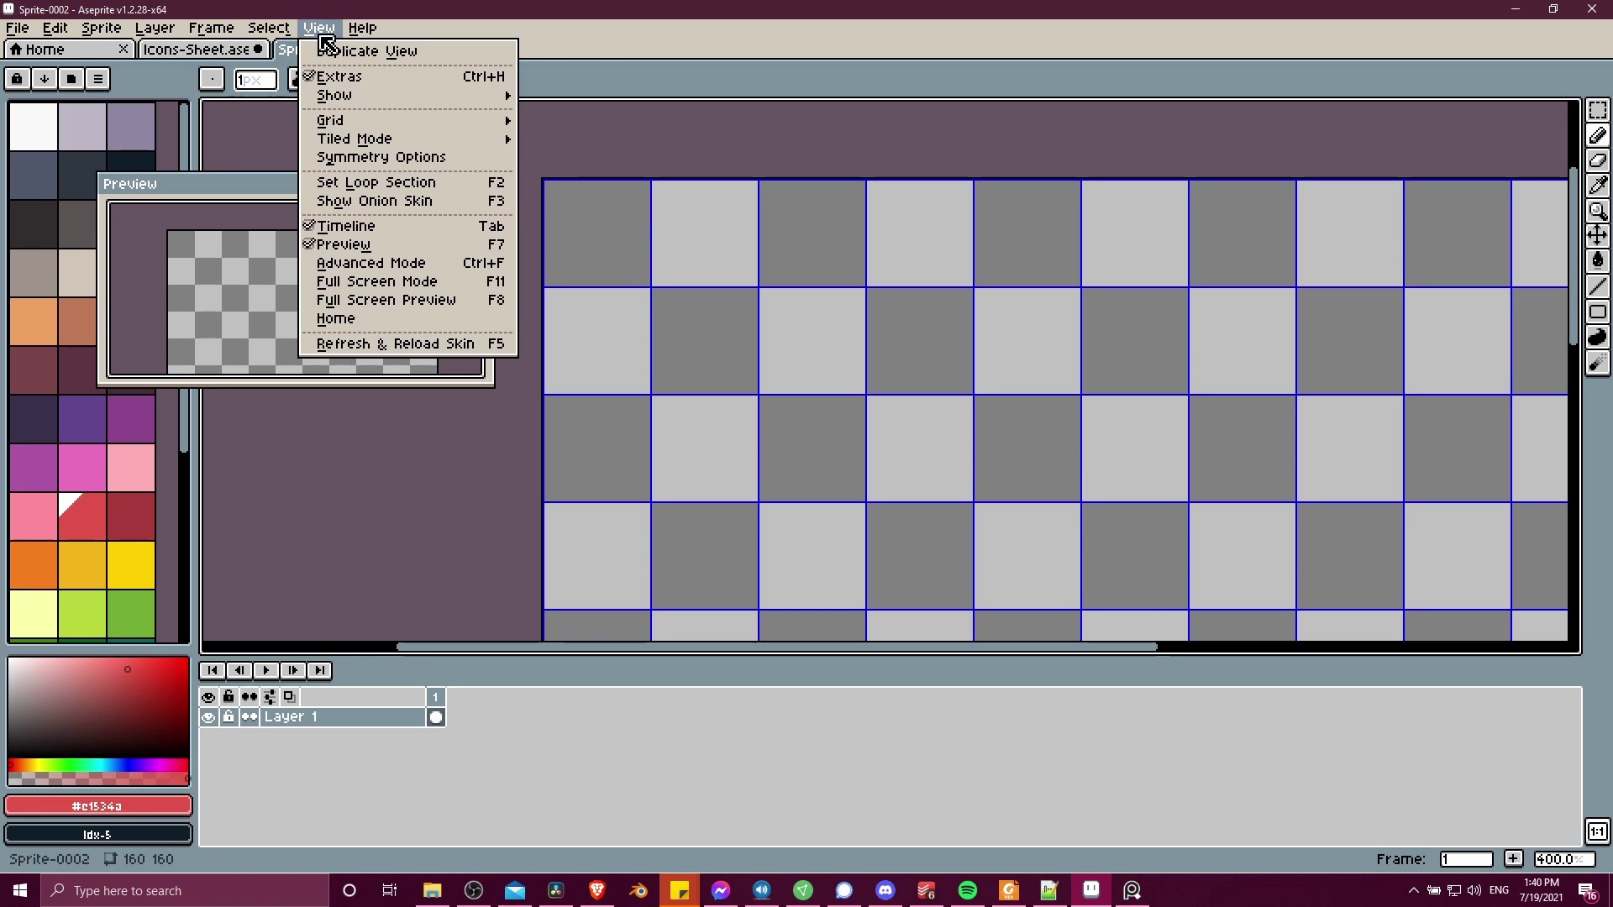
pyautogui.moveTo(432, 96)
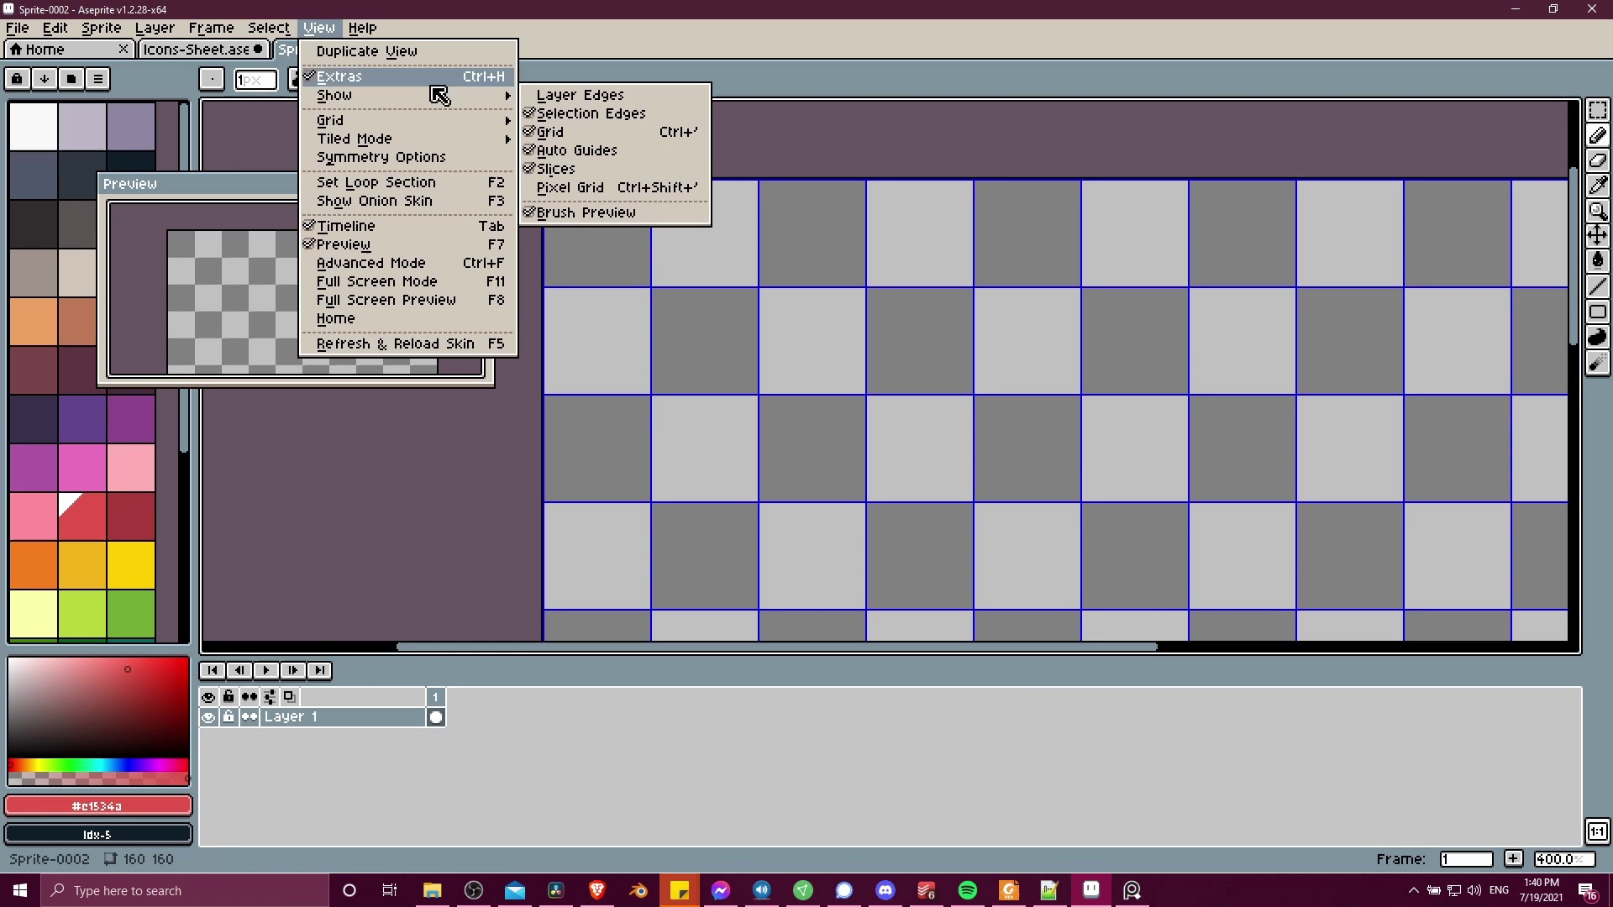
pyautogui.click(653, 190)
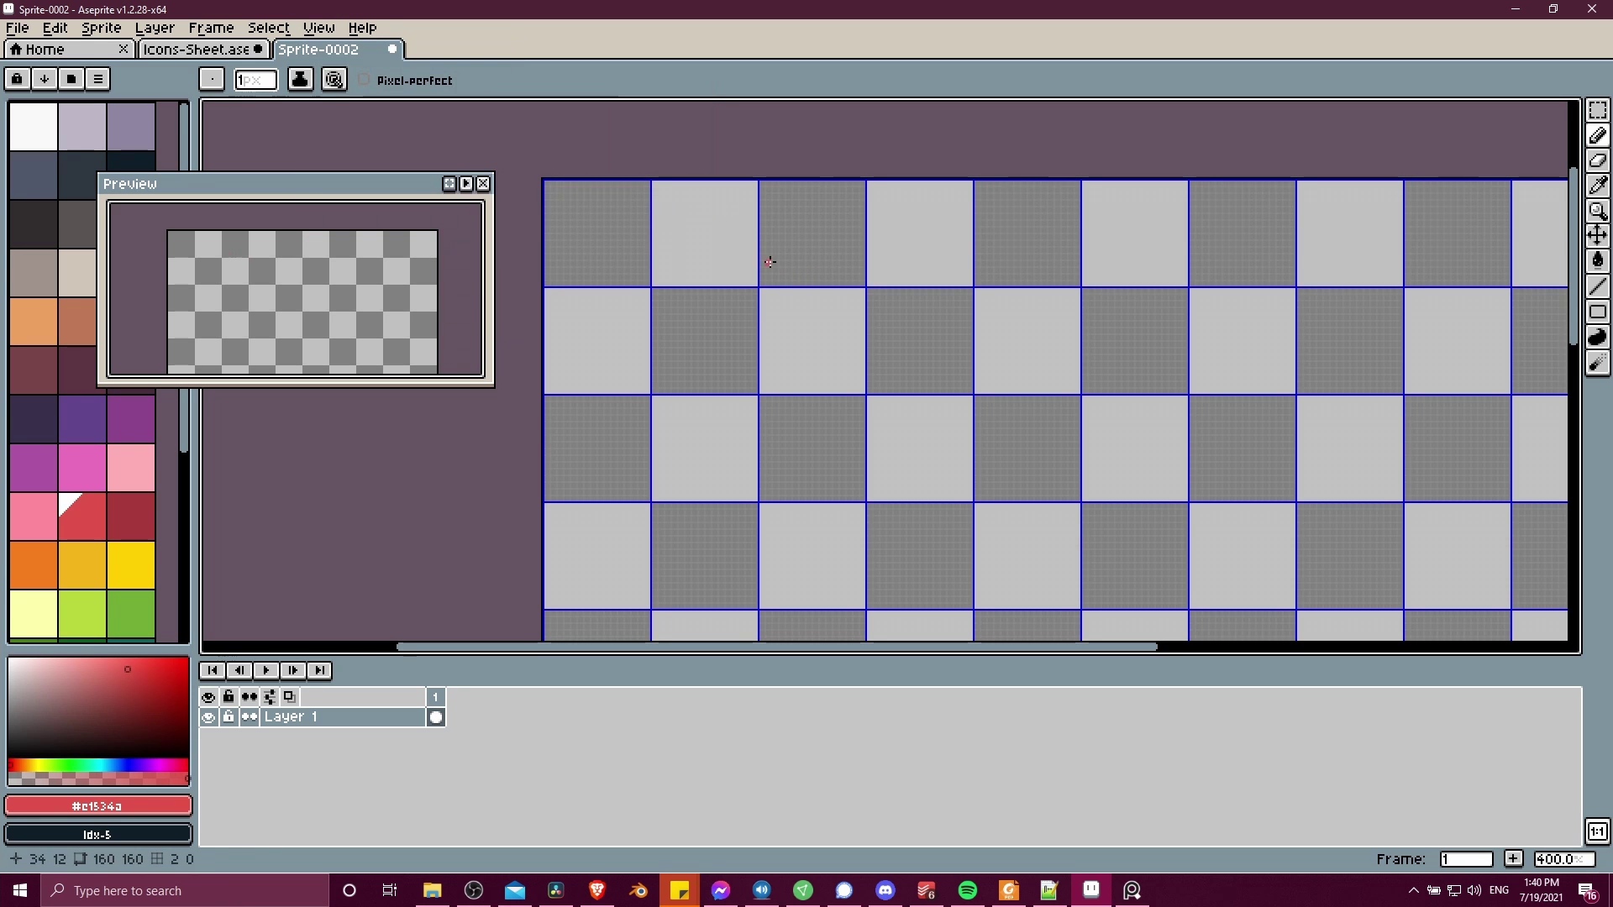
pyautogui.scroll(5, 835, 219)
pyautogui.moveTo(896, 234); pyautogui.dragTo(959, 336)
pyautogui.hscroll(-2, 890, 327)
pyautogui.scroll(-2, 806, 244)
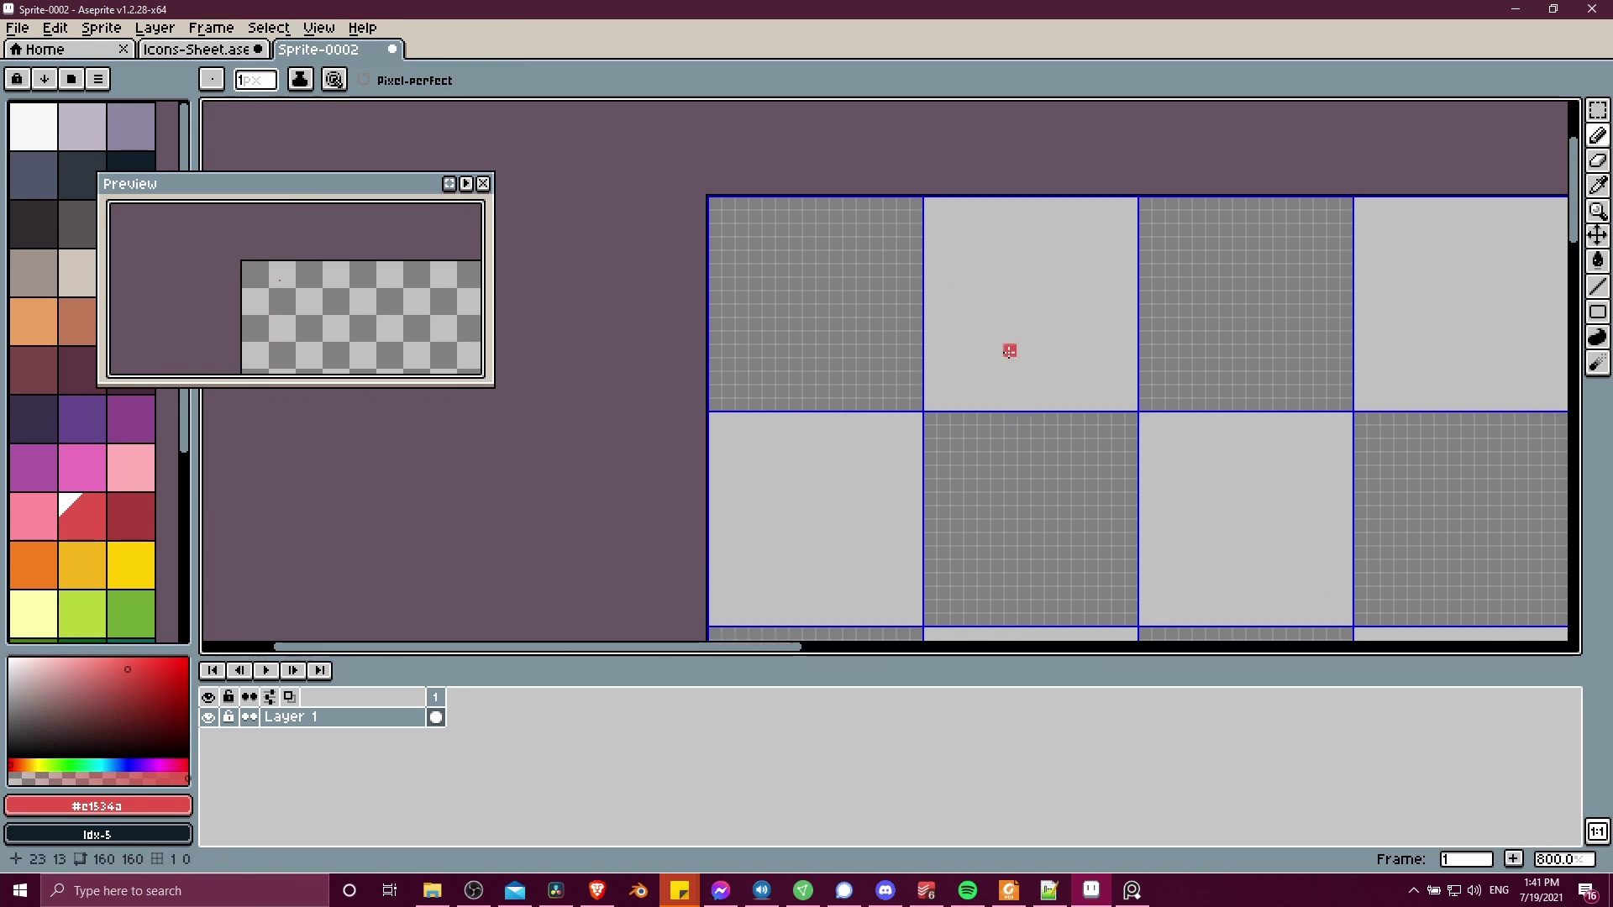
pyautogui.moveTo(1061, 307); pyautogui.dragTo(955, 299)
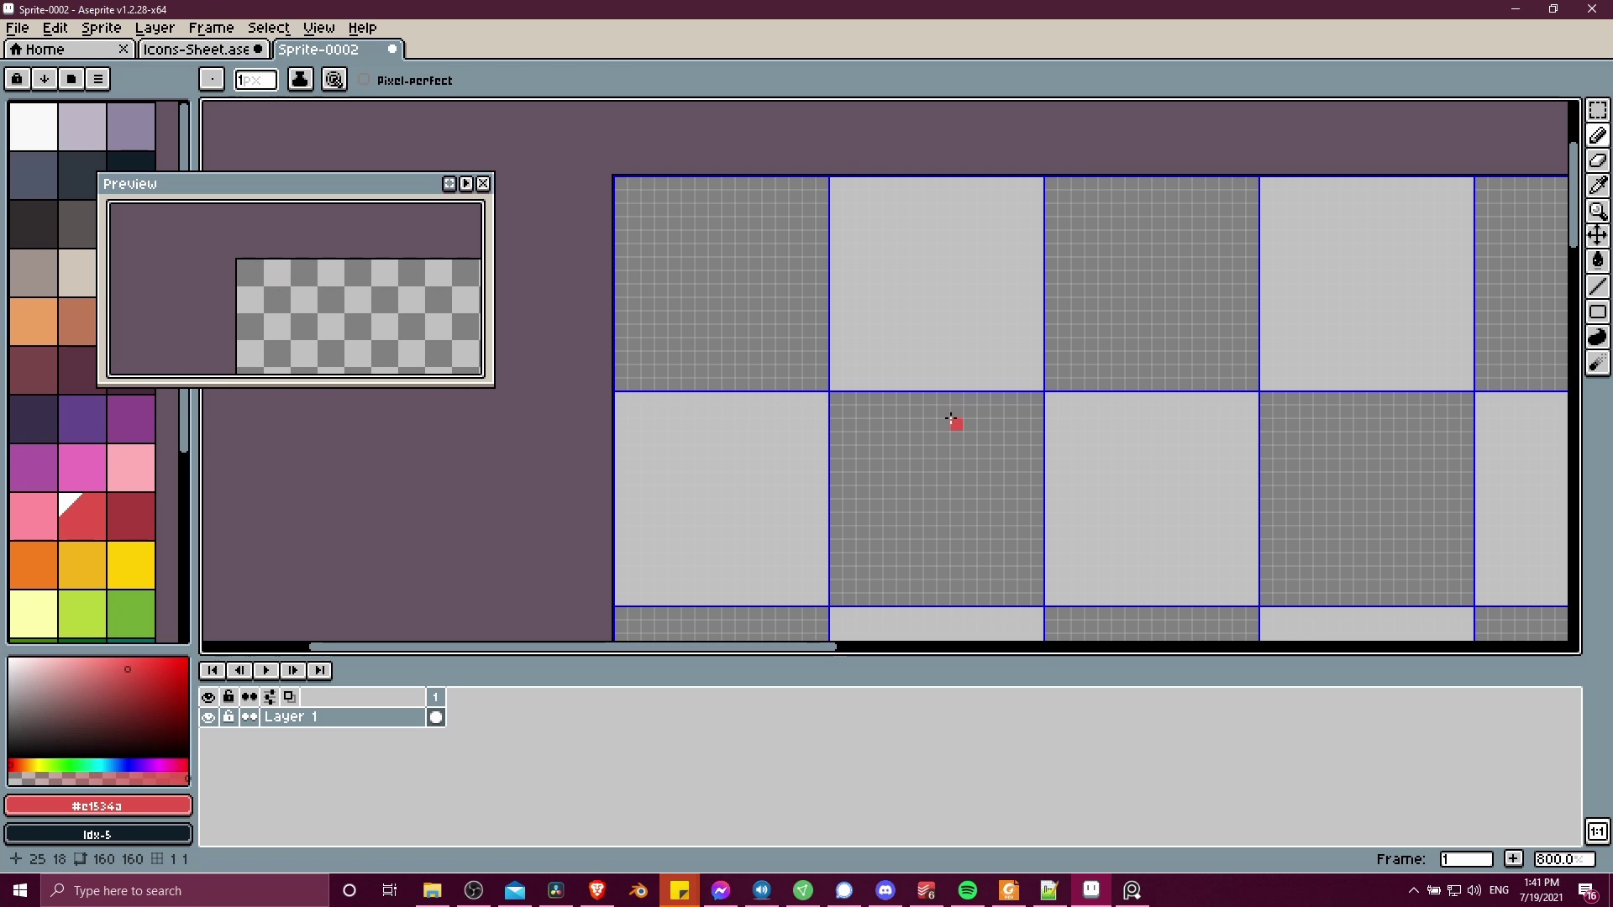
pyautogui.scroll(-2, 950, 418)
pyautogui.moveTo(908, 383)
pyautogui.mouseDown()
pyautogui.moveTo(1106, 396)
pyautogui.moveTo(1138, 436)
pyautogui.moveTo(1180, 437)
pyautogui.mouseUp()
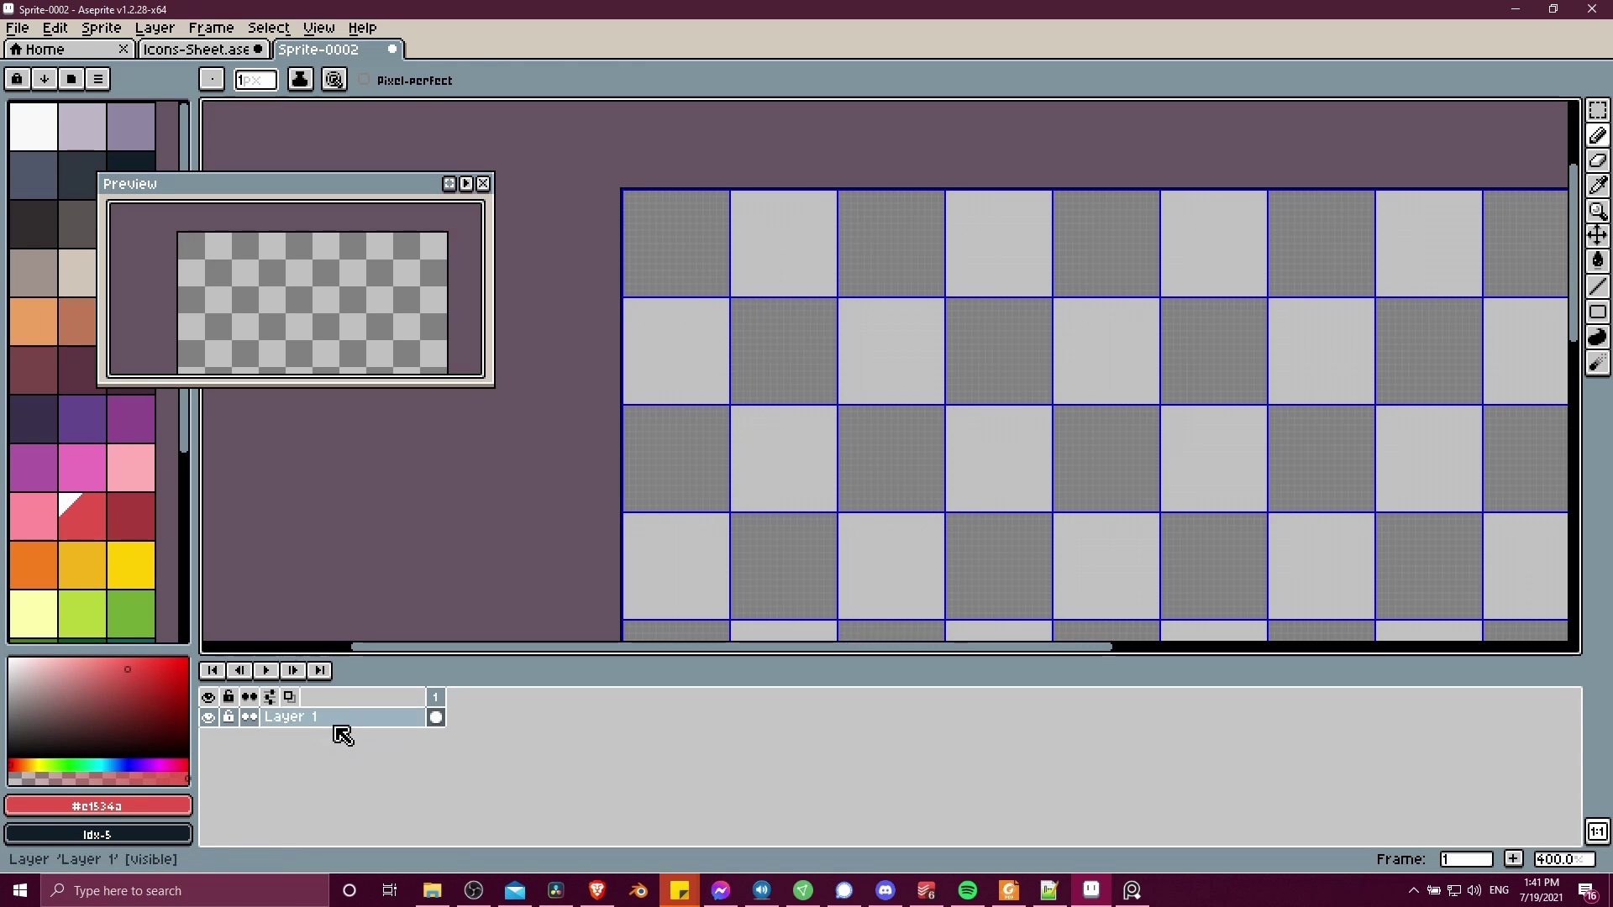
# Step: Add Layer 2 with Shift+N, drag it below Layer 1 and rename it BG
pyautogui.hotkey('shift', 'n')
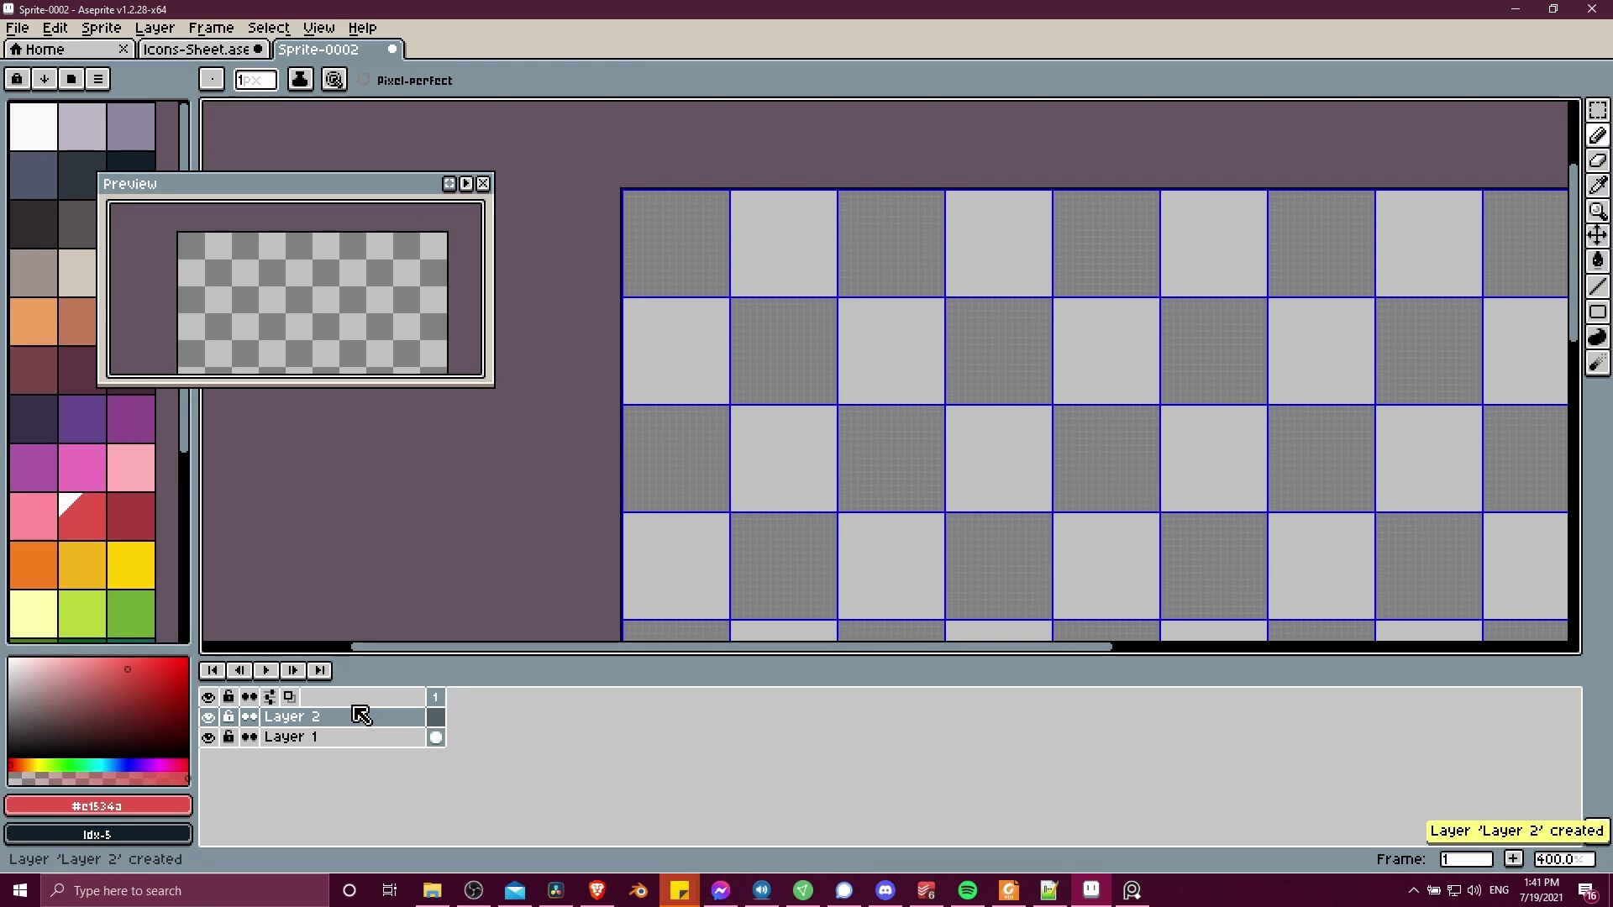
pyautogui.click(360, 716)
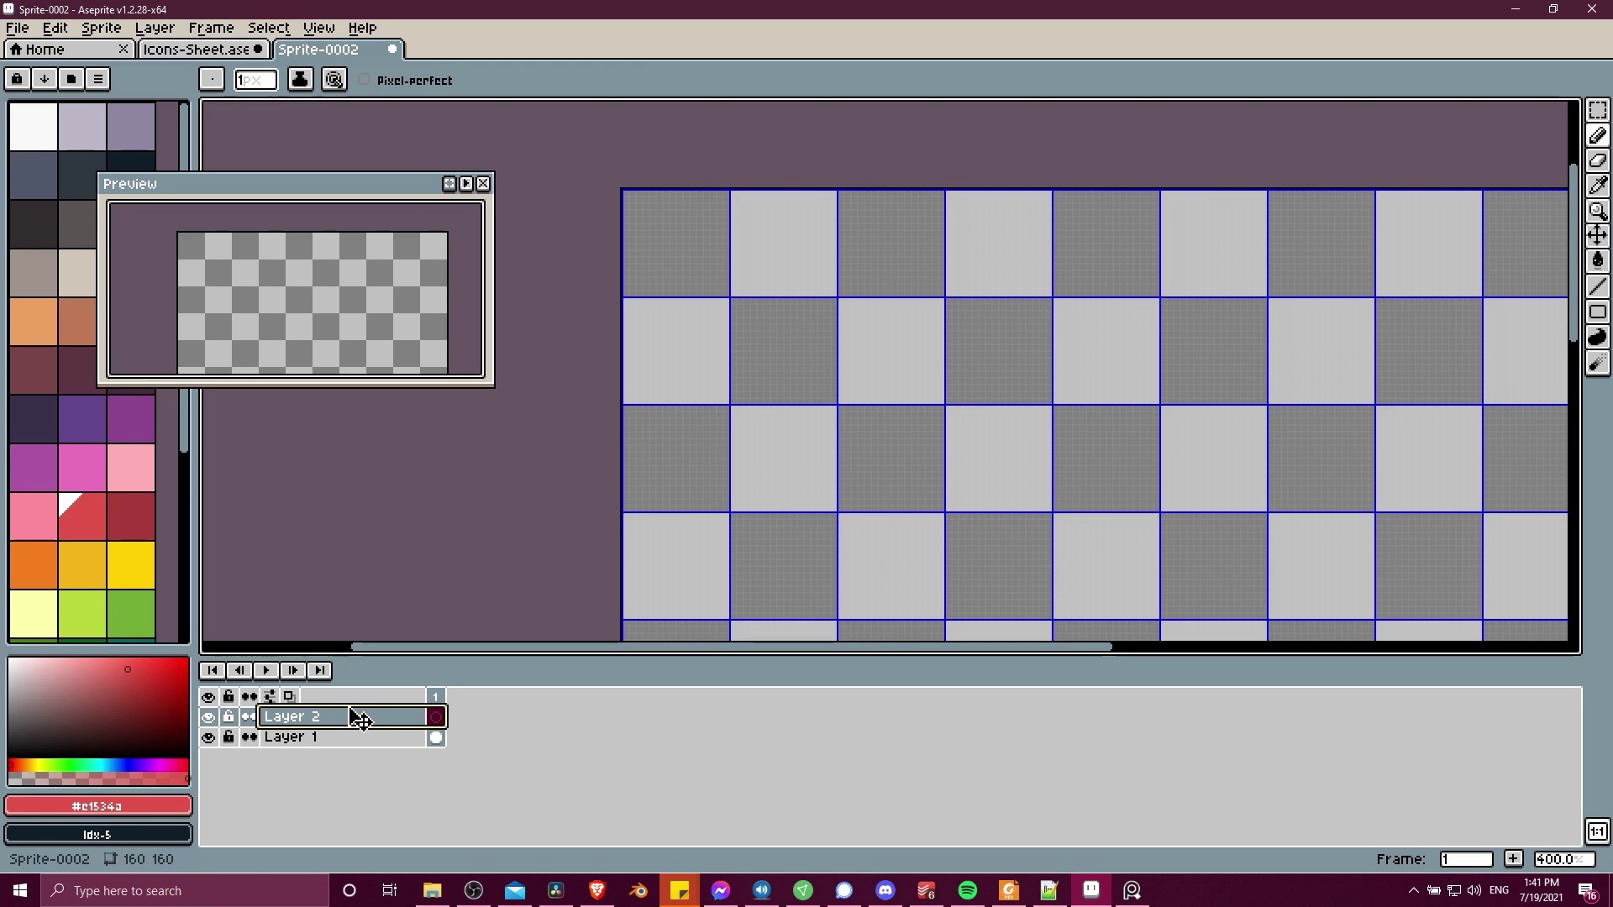
pyautogui.click(363, 719)
pyautogui.moveTo(363, 719); pyautogui.dragTo(371, 761)
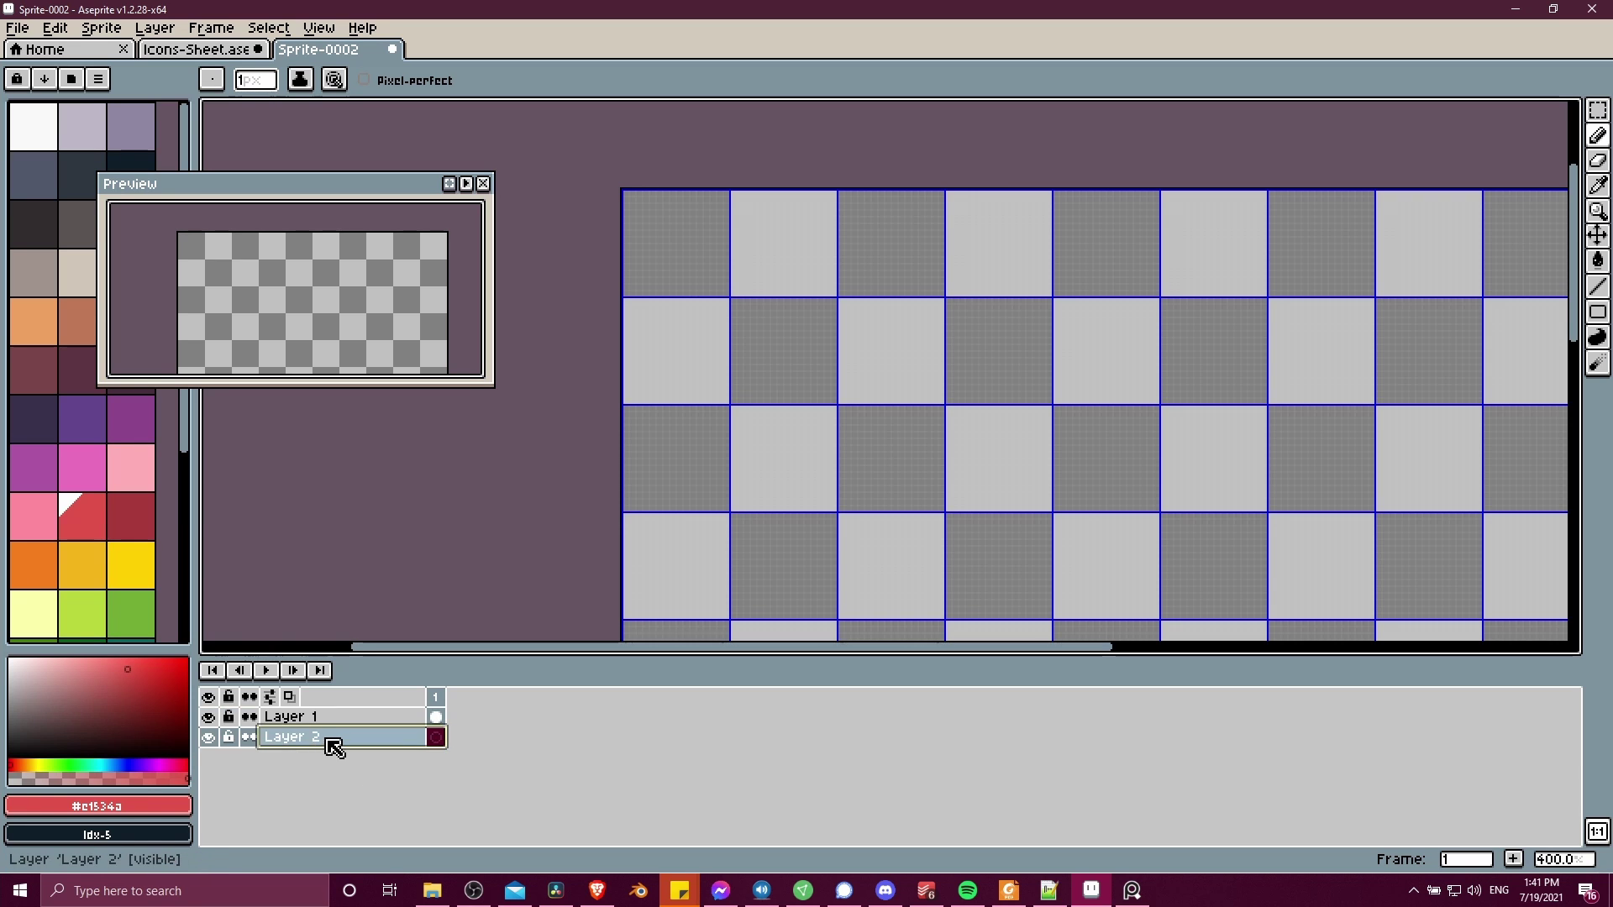
pyautogui.doubleClick(334, 747)
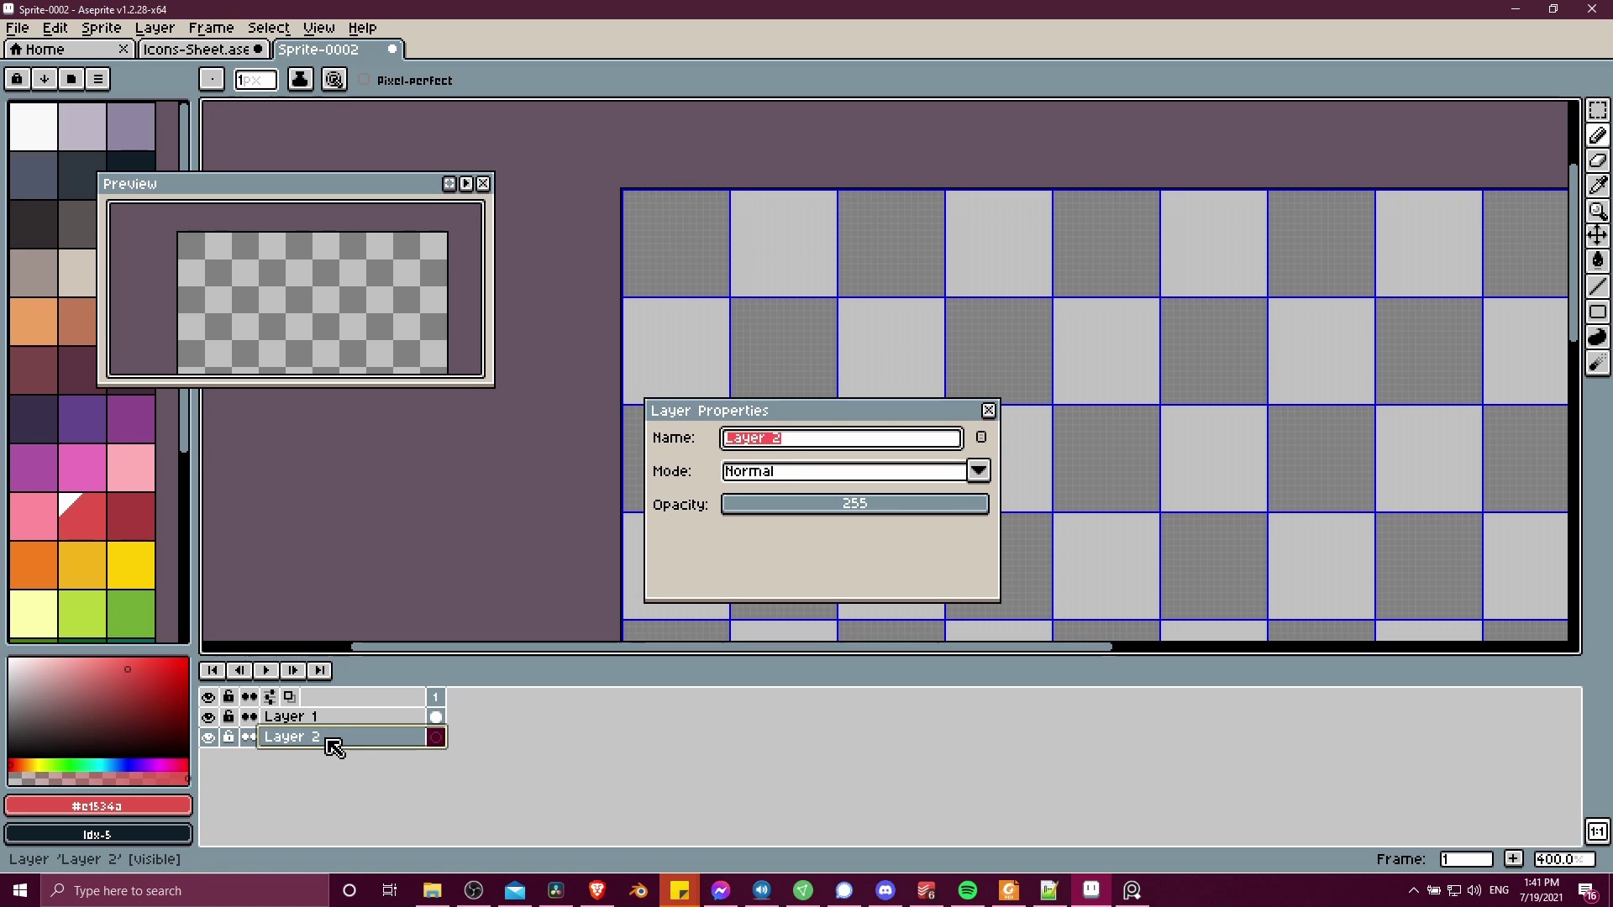
pyautogui.write('BG')
pyautogui.press('Return')
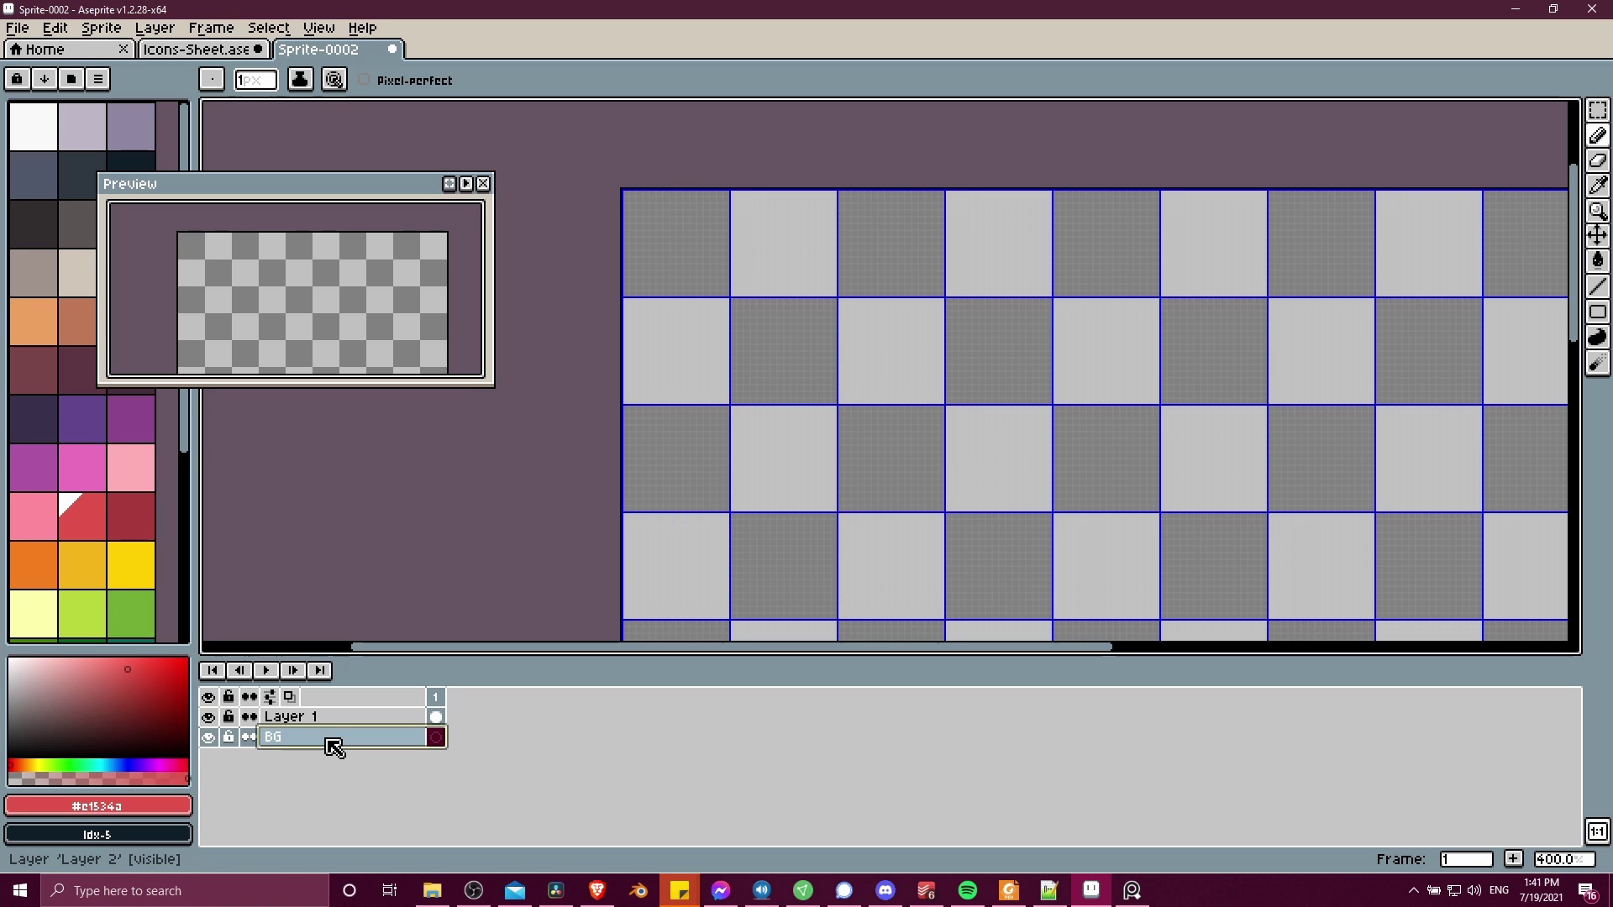
pyautogui.moveTo(368, 184); pyautogui.dragTo(450, 166)
# Step: Fill the BG layer with dark purple using the Paint Bucket (G)
pyautogui.scroll(-1, 1106, 387)
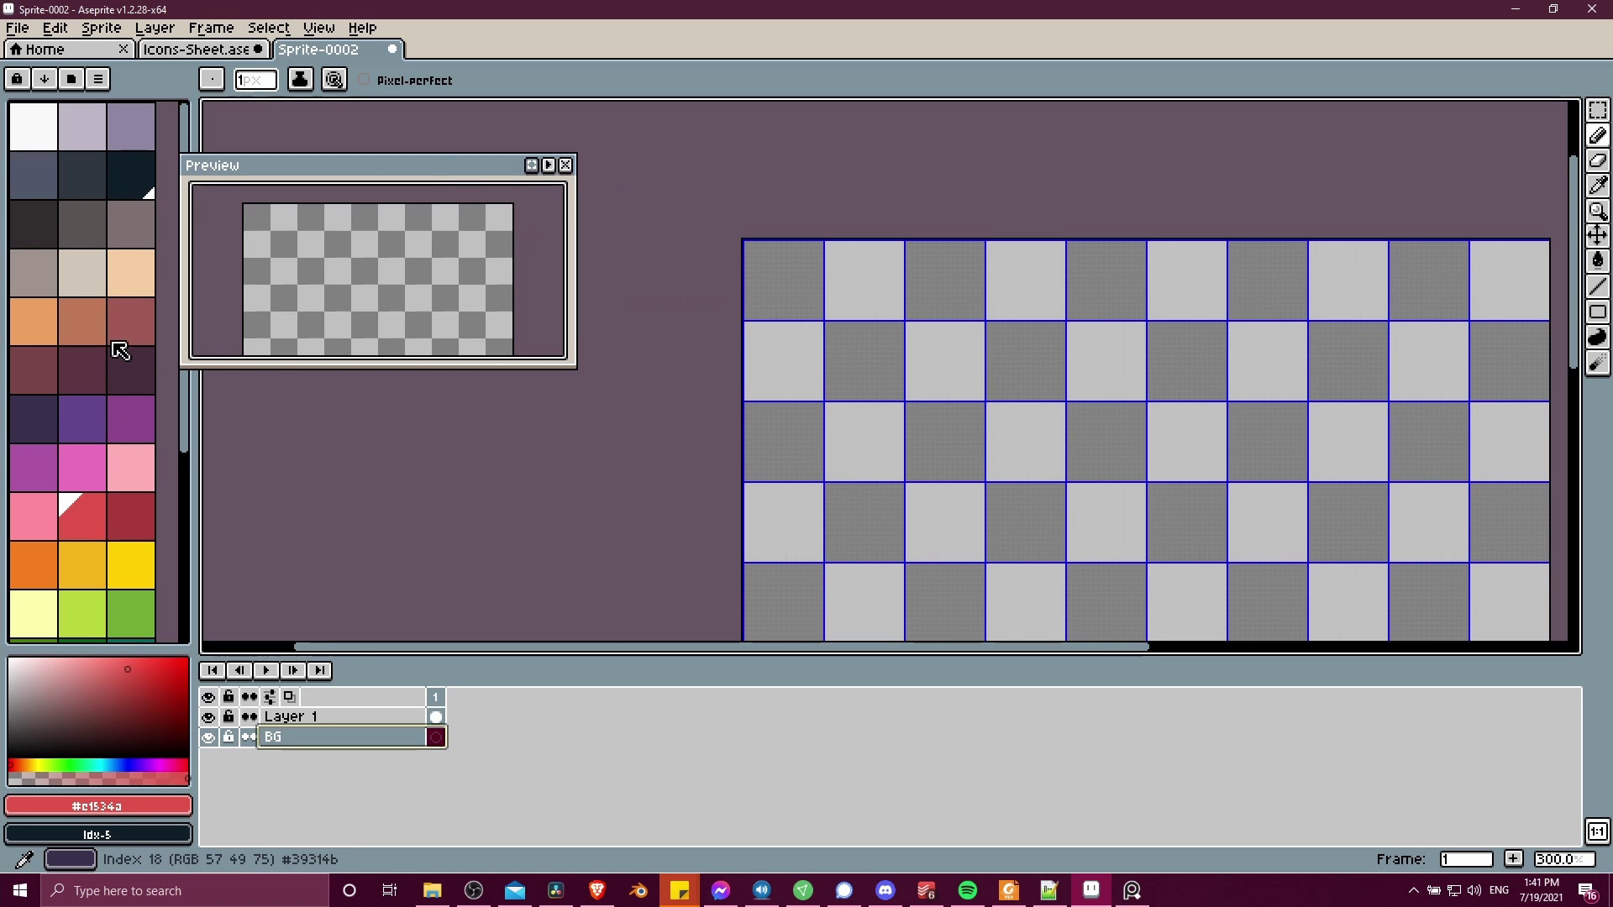
pyautogui.click(148, 388)
pyautogui.moveTo(1147, 528); pyautogui.dragTo(1022, 487)
pyautogui.press('g')
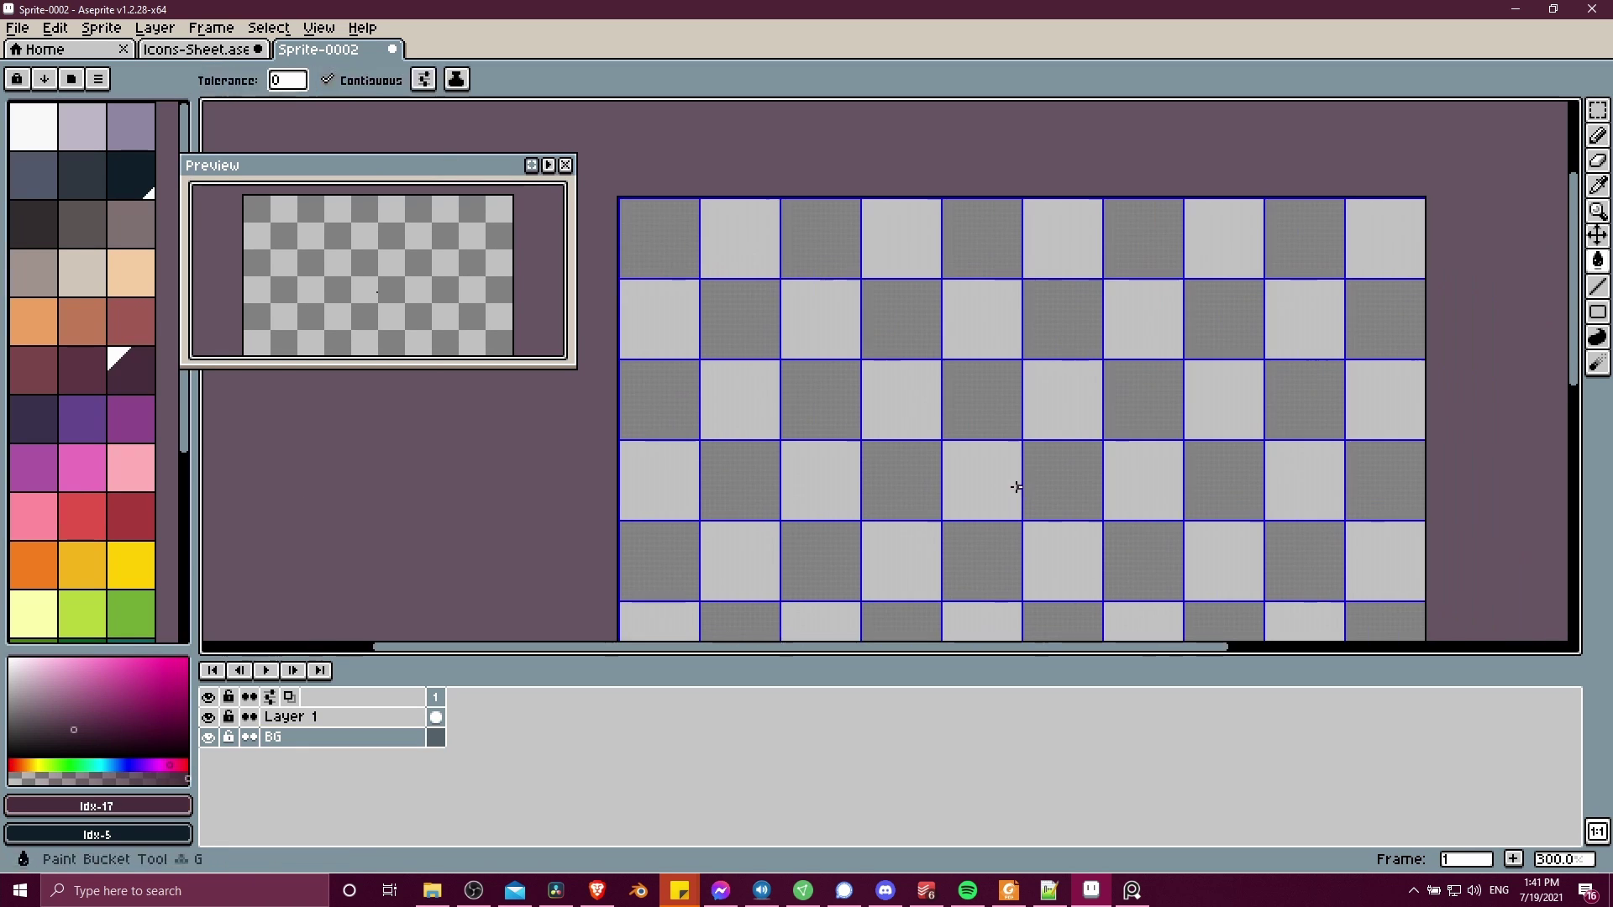
pyautogui.click(981, 427)
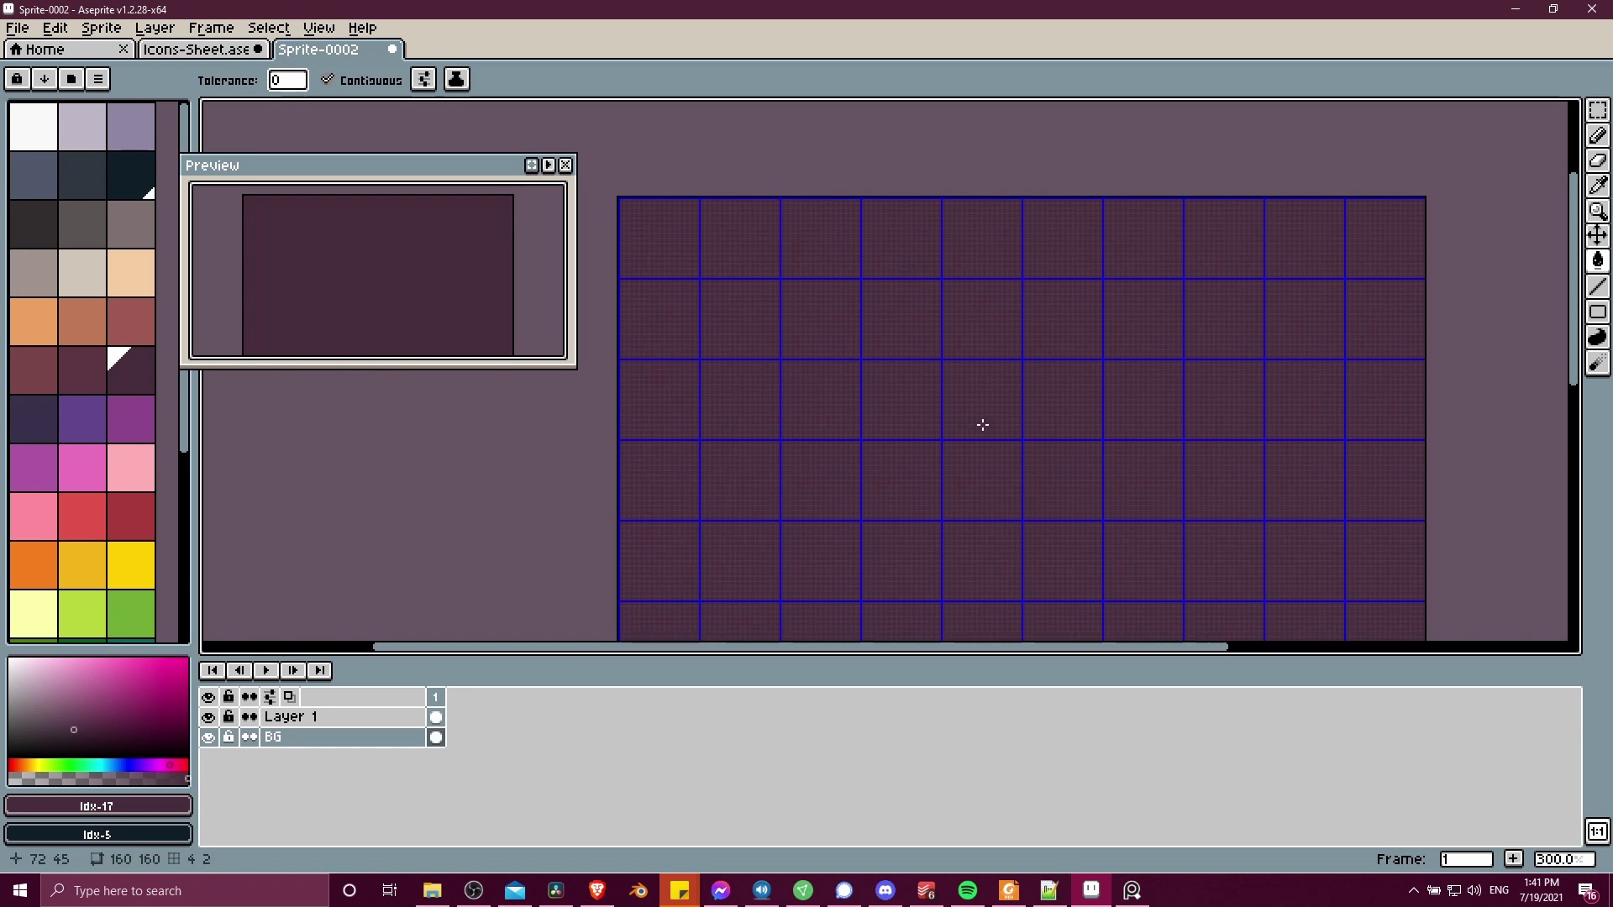
pyautogui.scroll(-2, 1173, 595)
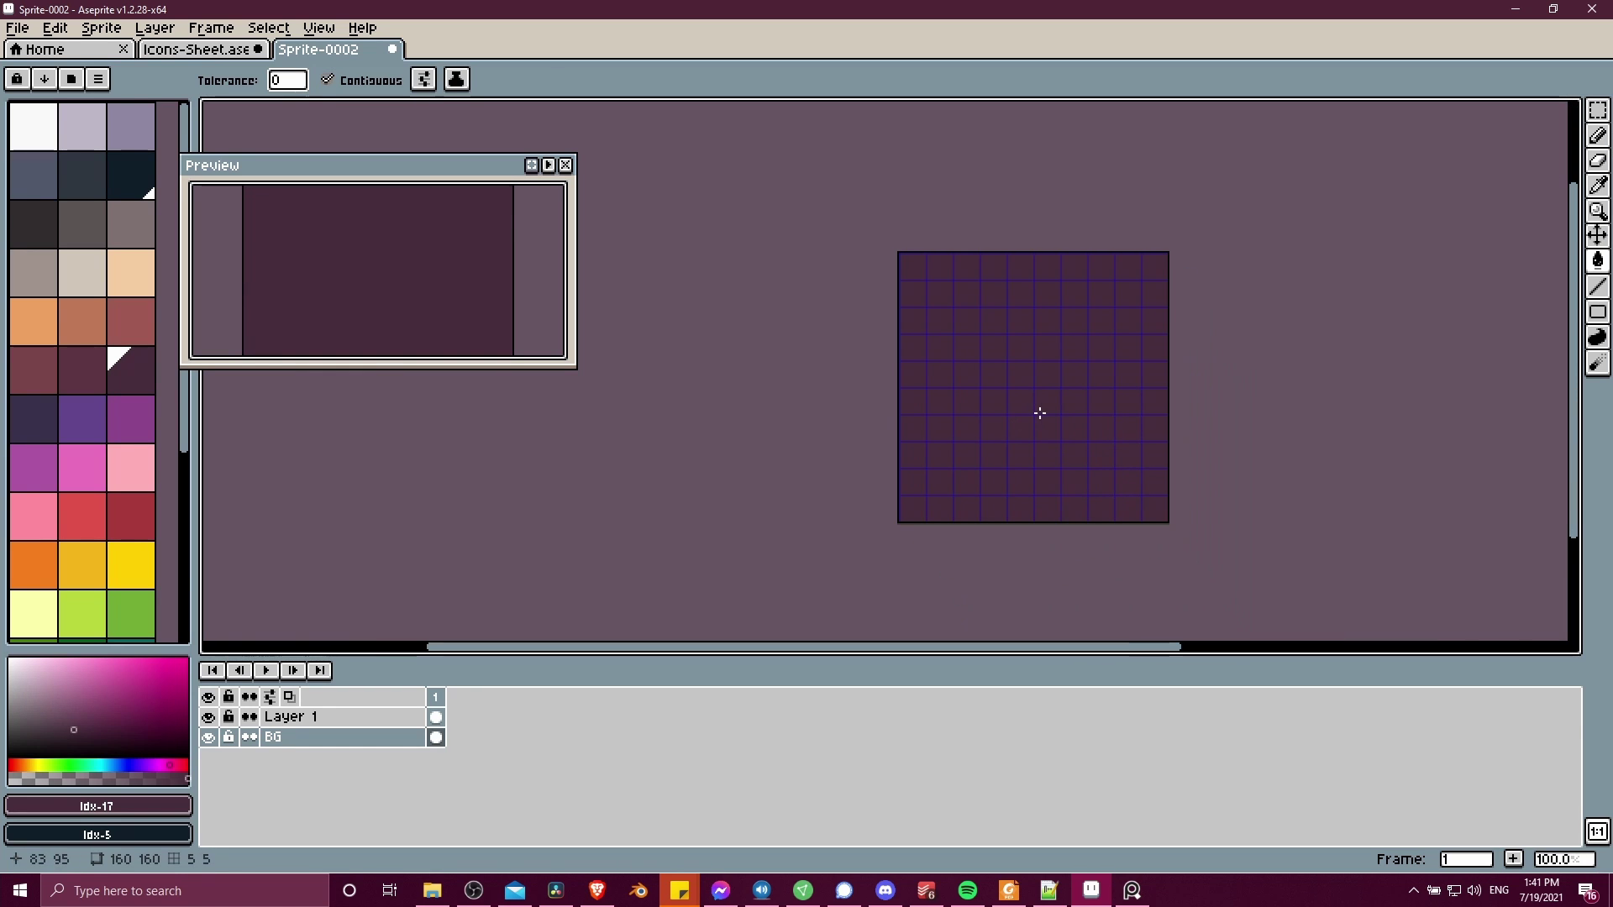
pyautogui.moveTo(1039, 413); pyautogui.dragTo(967, 413)
pyautogui.scroll(1, 966, 413)
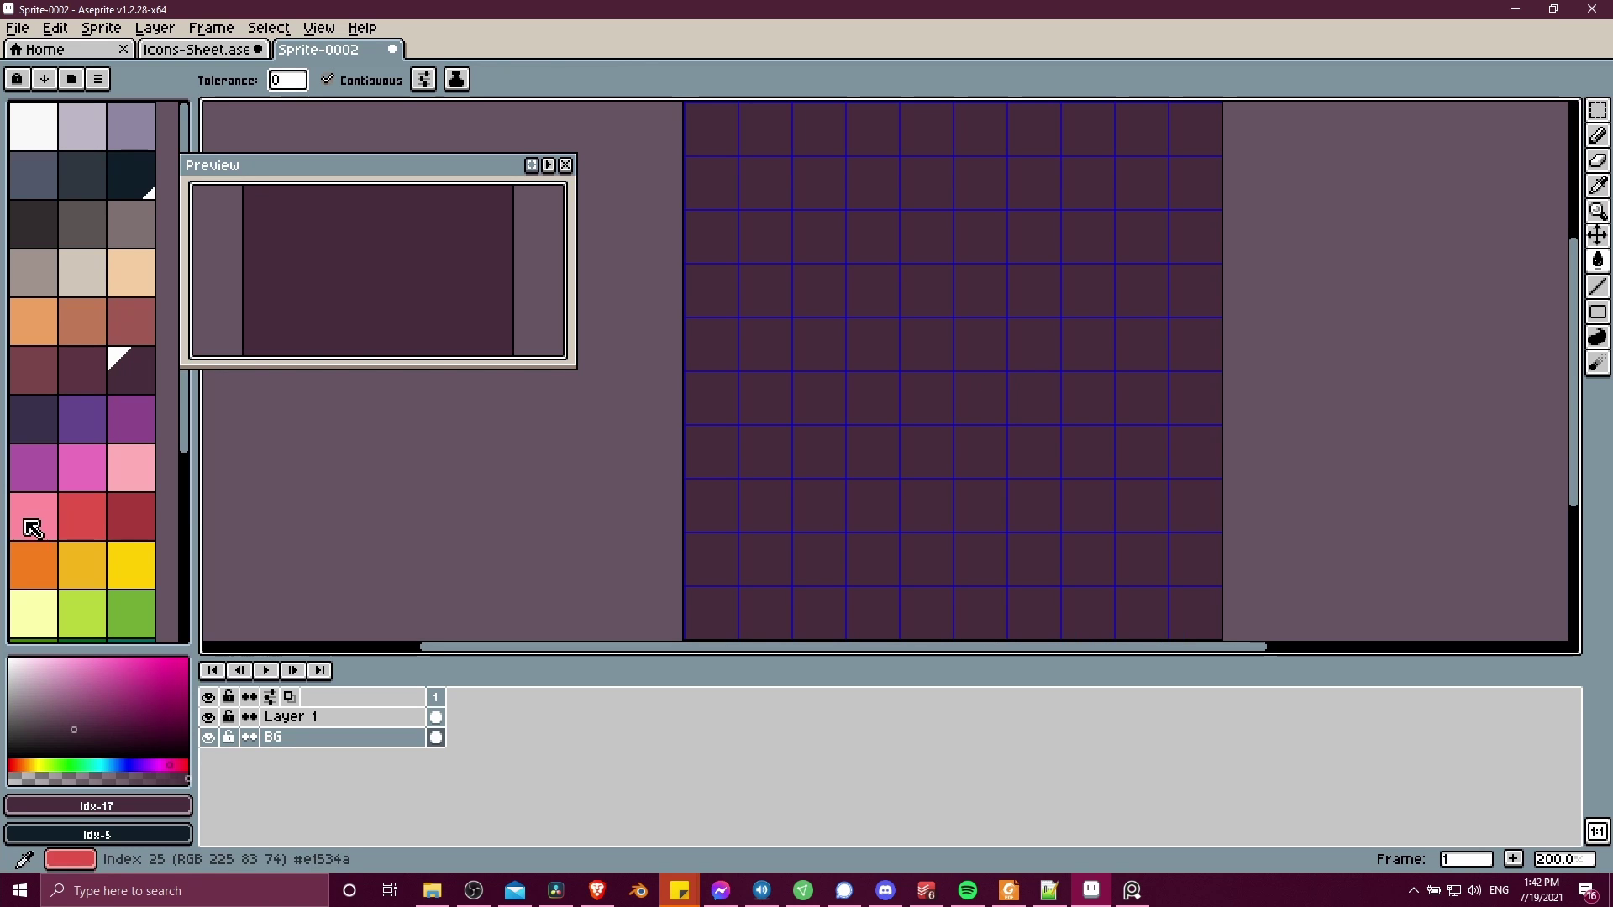
pyautogui.scroll(-3, 36, 521)
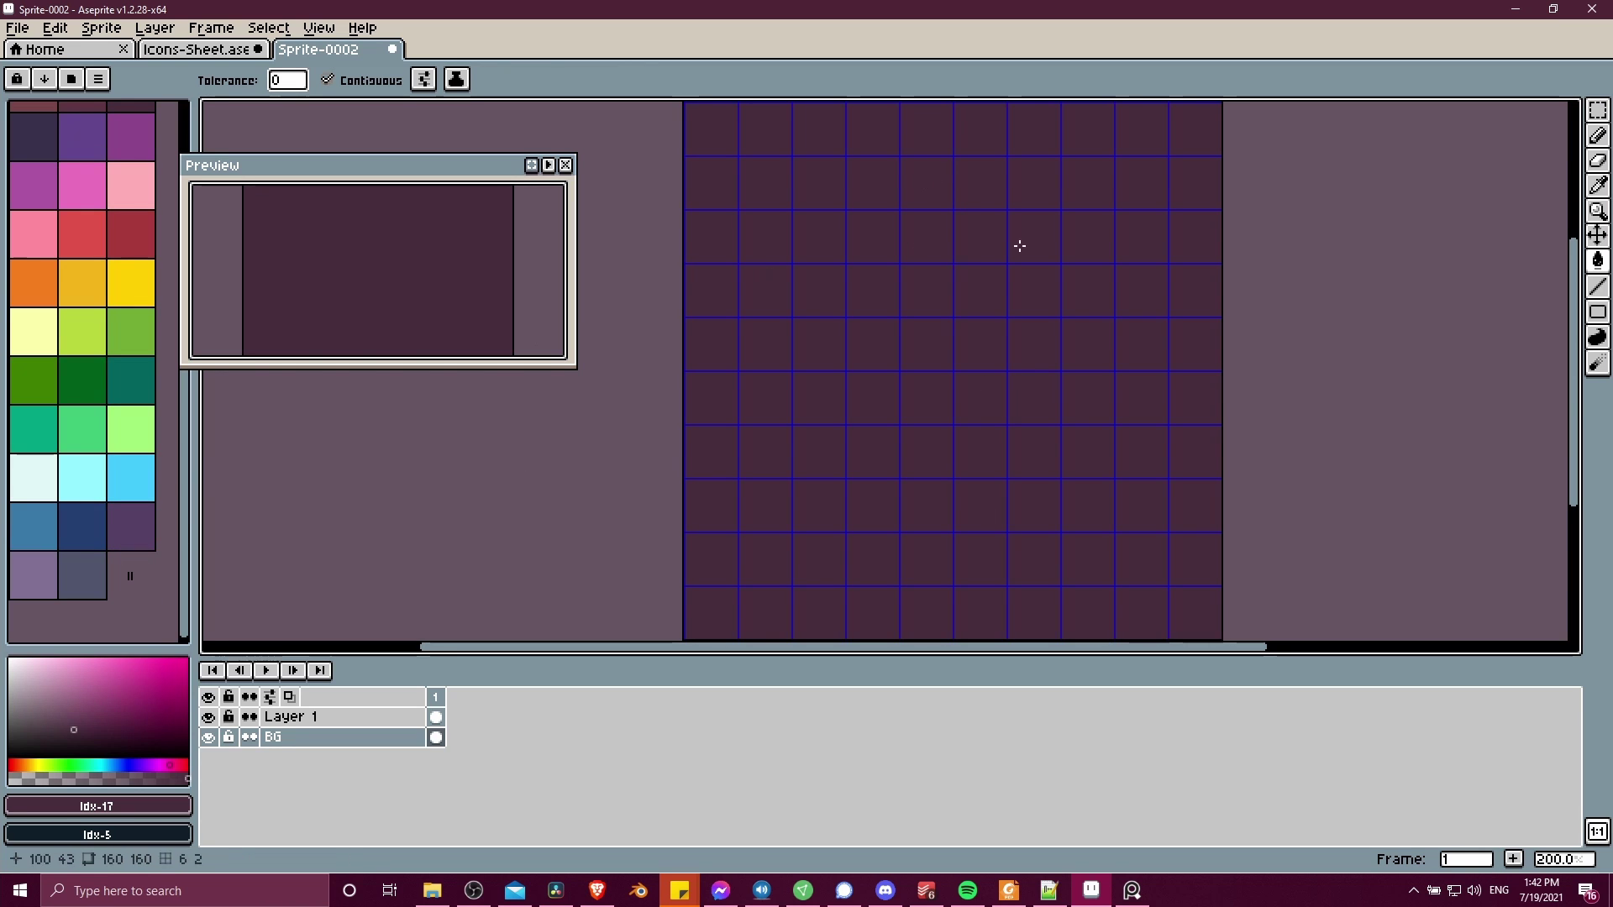
# Step: Refill the background, trying dark blue before settling on a lighter purple
pyautogui.click(82, 526)
pyautogui.click(245, 523)
pyautogui.click(130, 526)
pyautogui.click(933, 515)
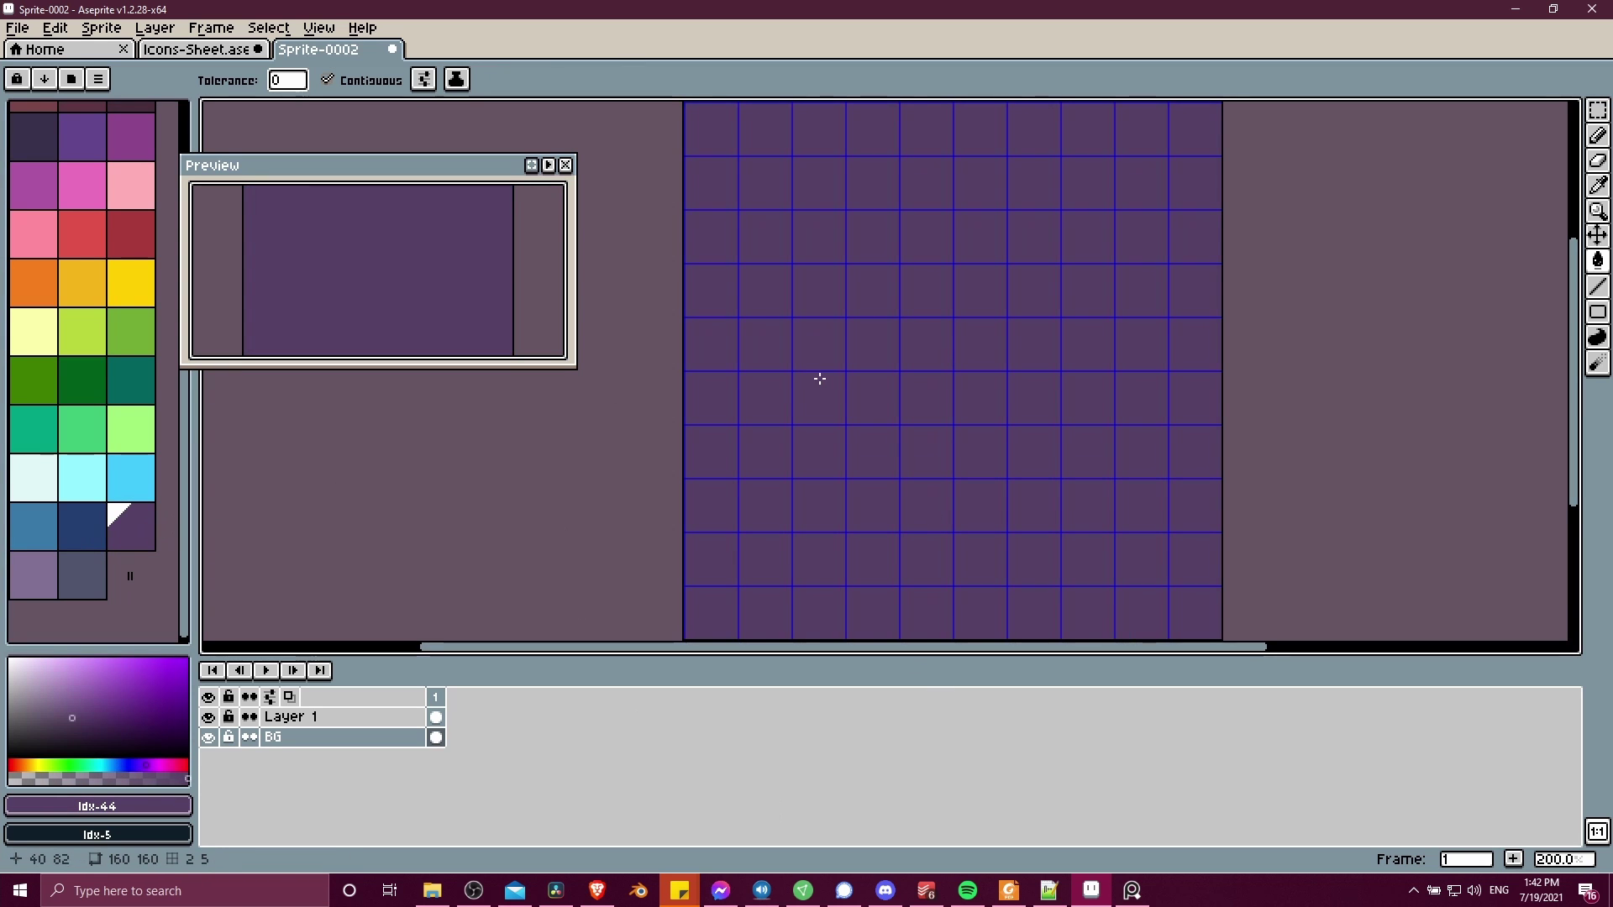
pyautogui.moveTo(821, 378); pyautogui.dragTo(835, 504)
pyautogui.scroll(1, 950, 198)
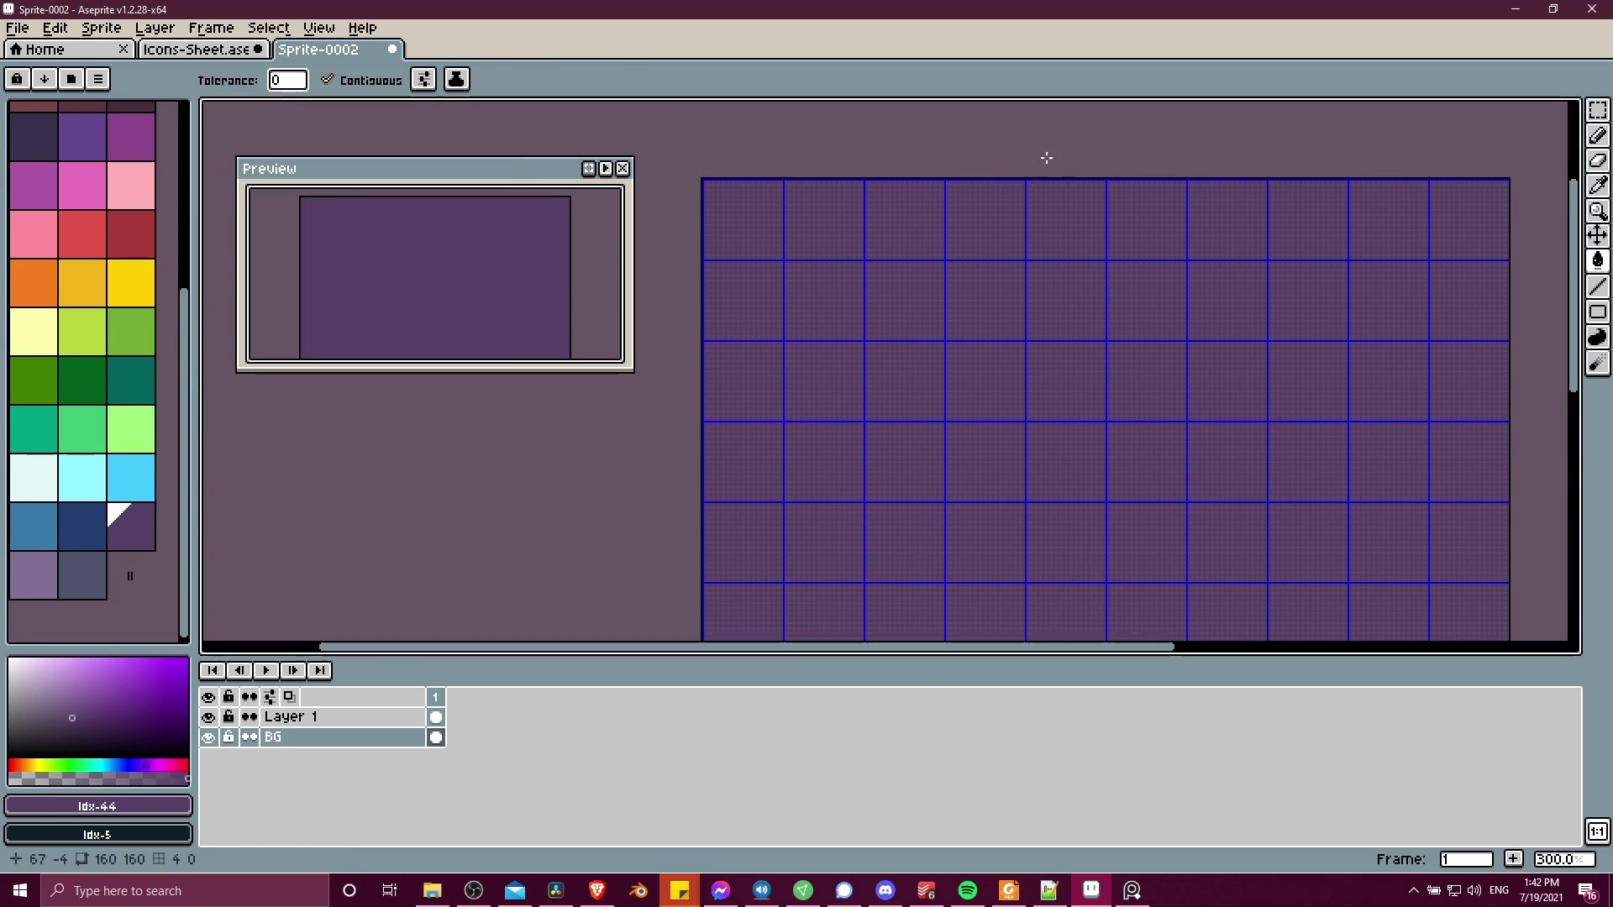
# Step: On Layer 1, sketch three small dark red pencil shapes in the second grid row
pyautogui.click(349, 719)
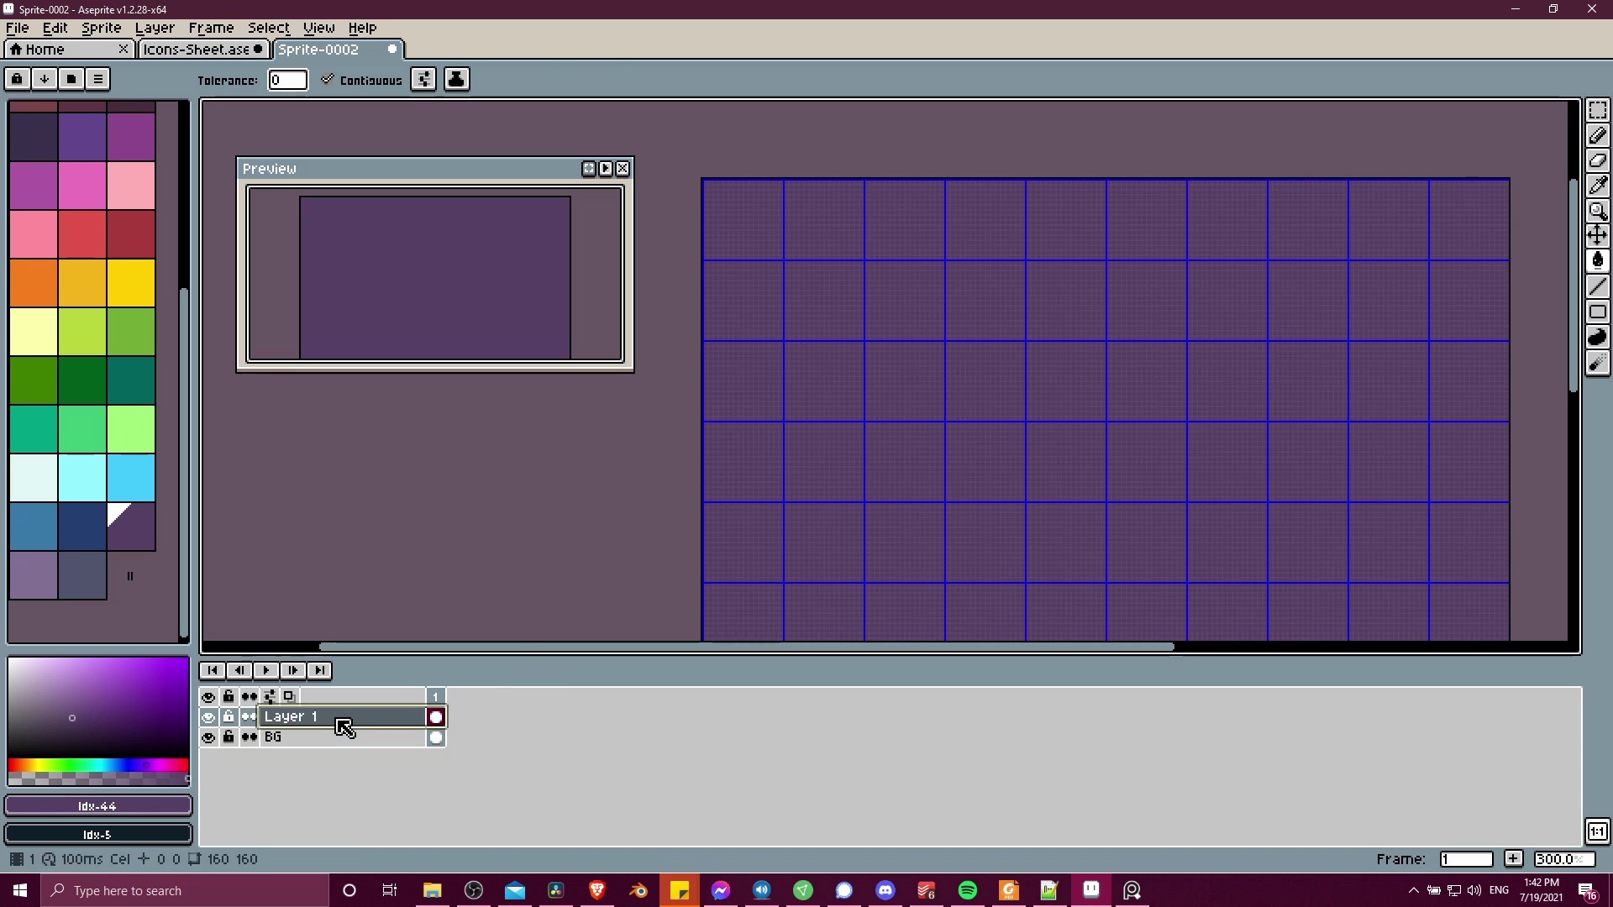
pyautogui.press('b')
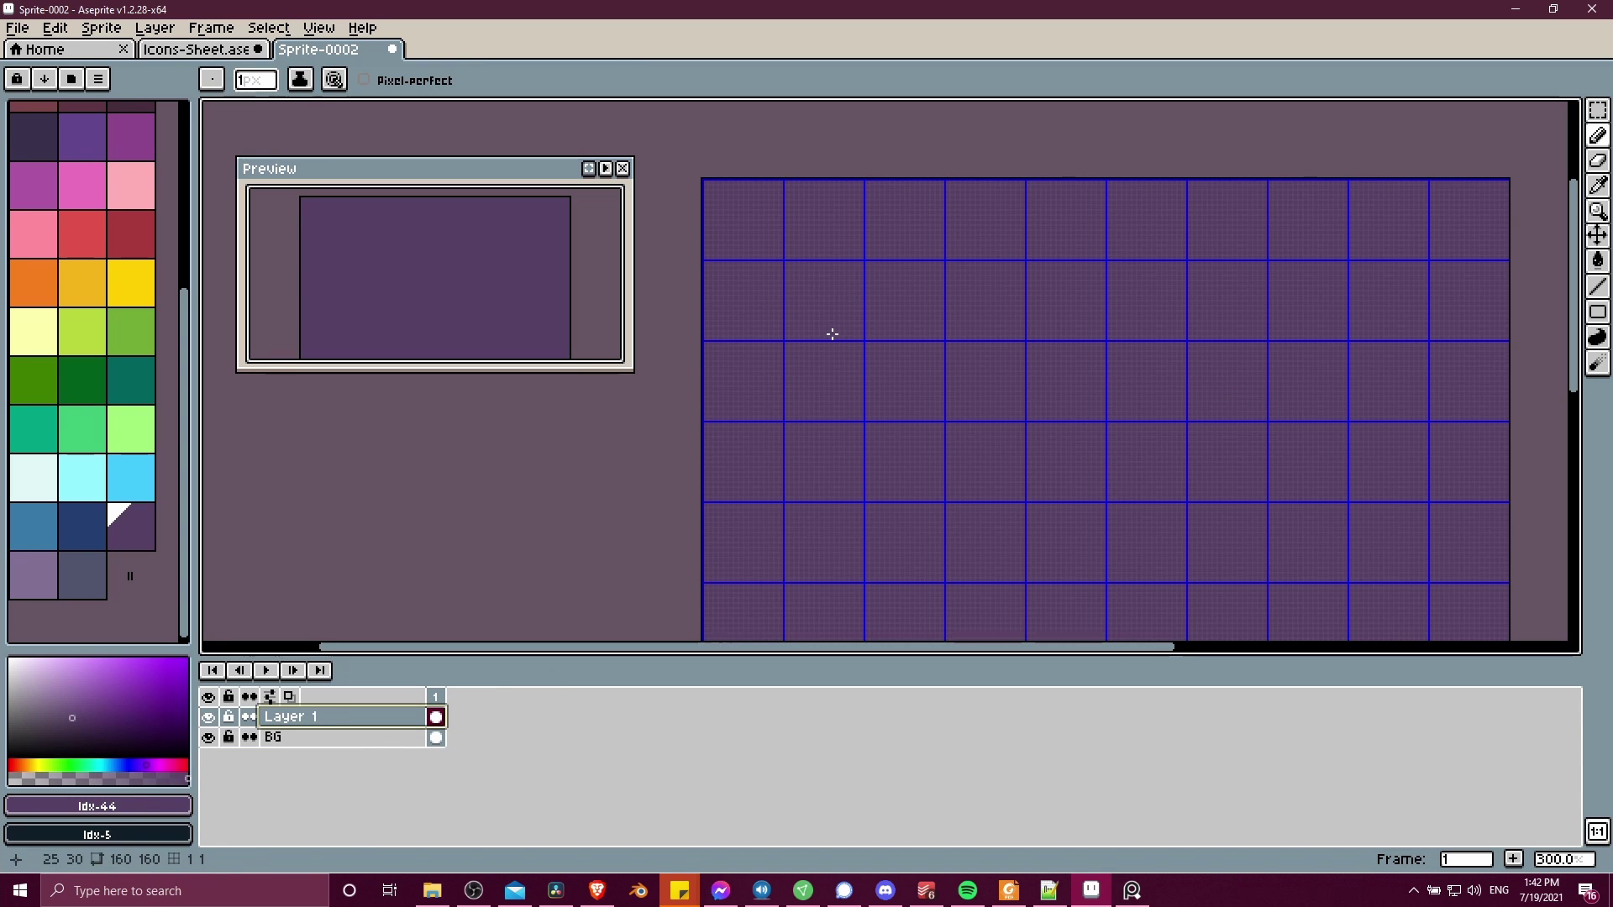
pyautogui.click(130, 233)
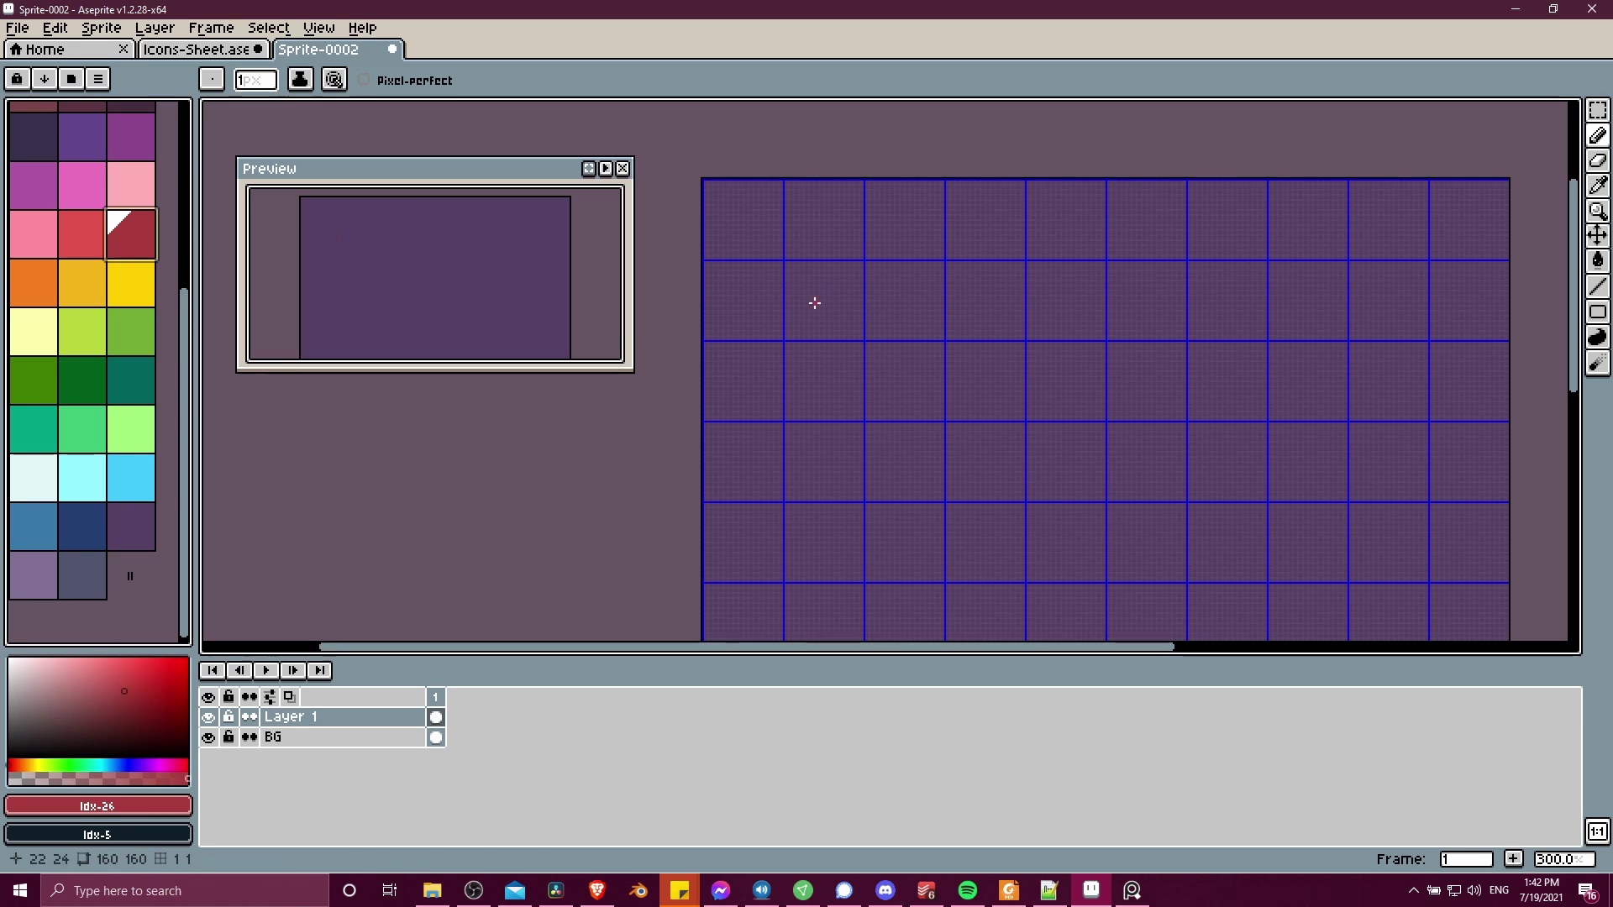
pyautogui.moveTo(811, 299)
pyautogui.mouseDown()
pyautogui.moveTo(845, 314)
pyautogui.moveTo(849, 286)
pyautogui.moveTo(900, 291)
pyautogui.mouseUp()
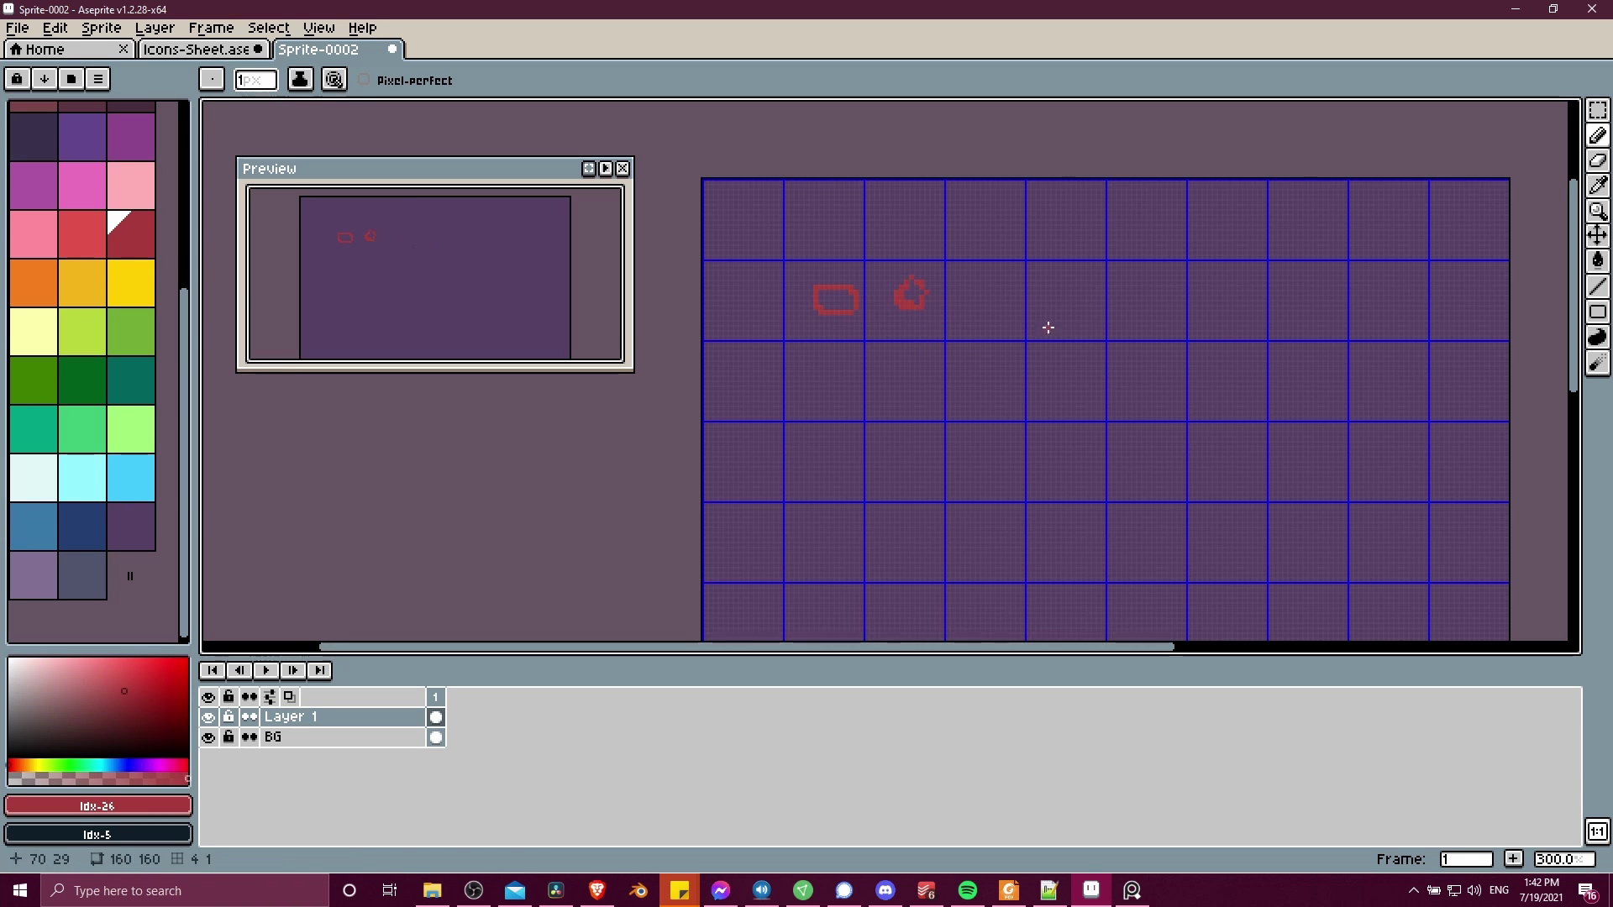
pyautogui.moveTo(999, 287); pyautogui.dragTo(983, 307)
pyautogui.moveTo(1016, 306); pyautogui.dragTo(968, 302)
pyautogui.moveTo(1187, 296); pyautogui.dragTo(1179, 469)
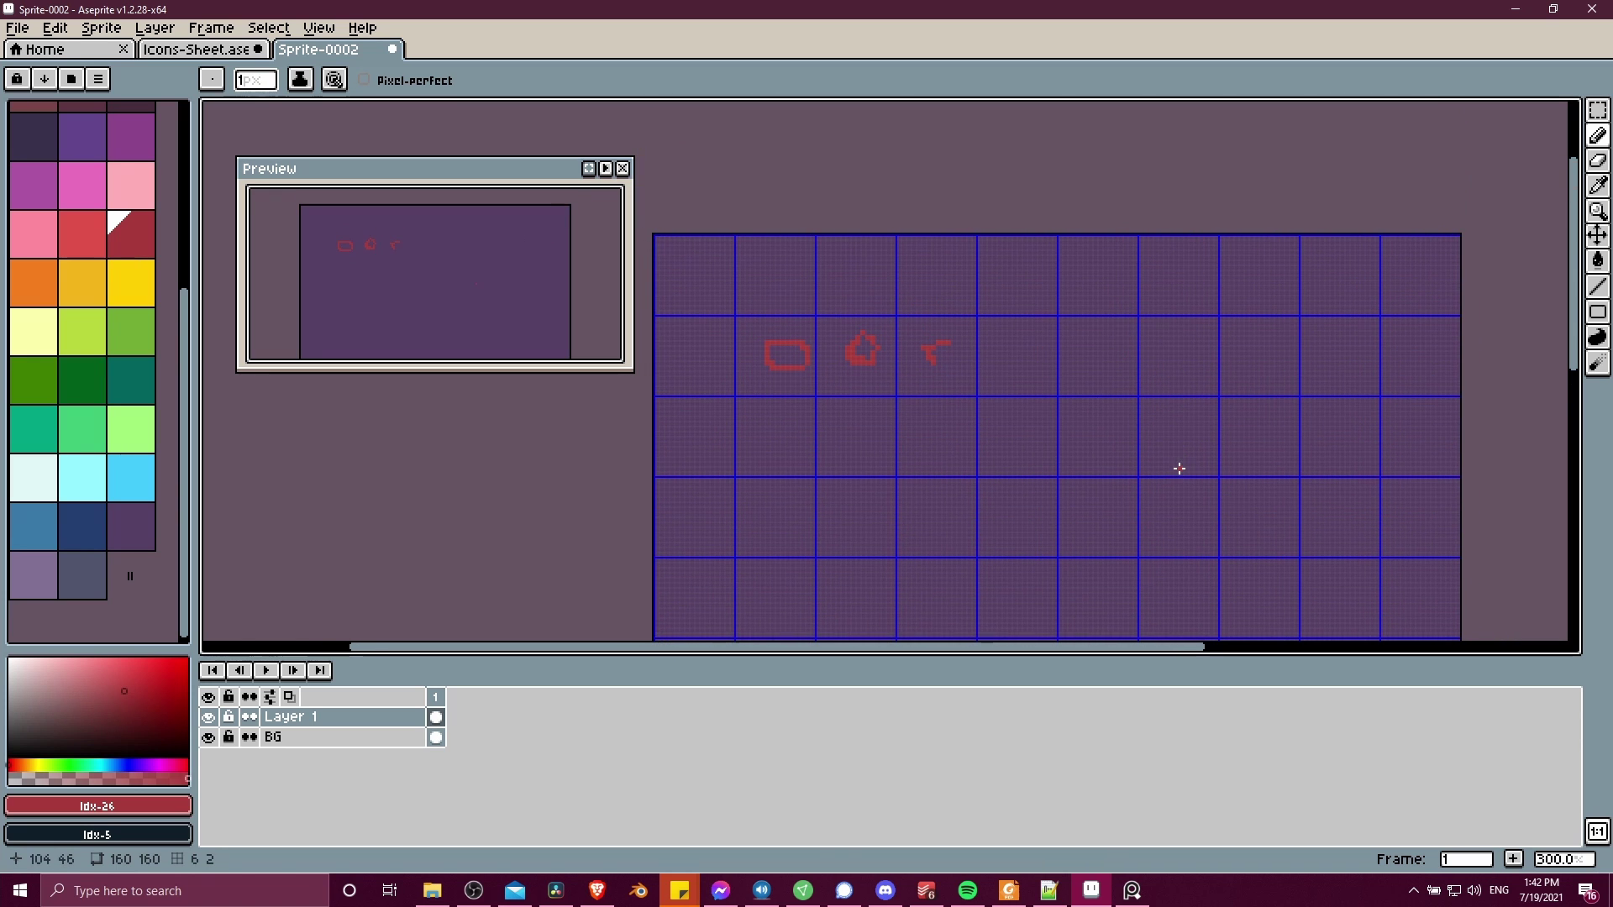
# Step: In Sprite > Canvas Size, enter the width as 16*20 (320 px)
pyautogui.click(100, 31)
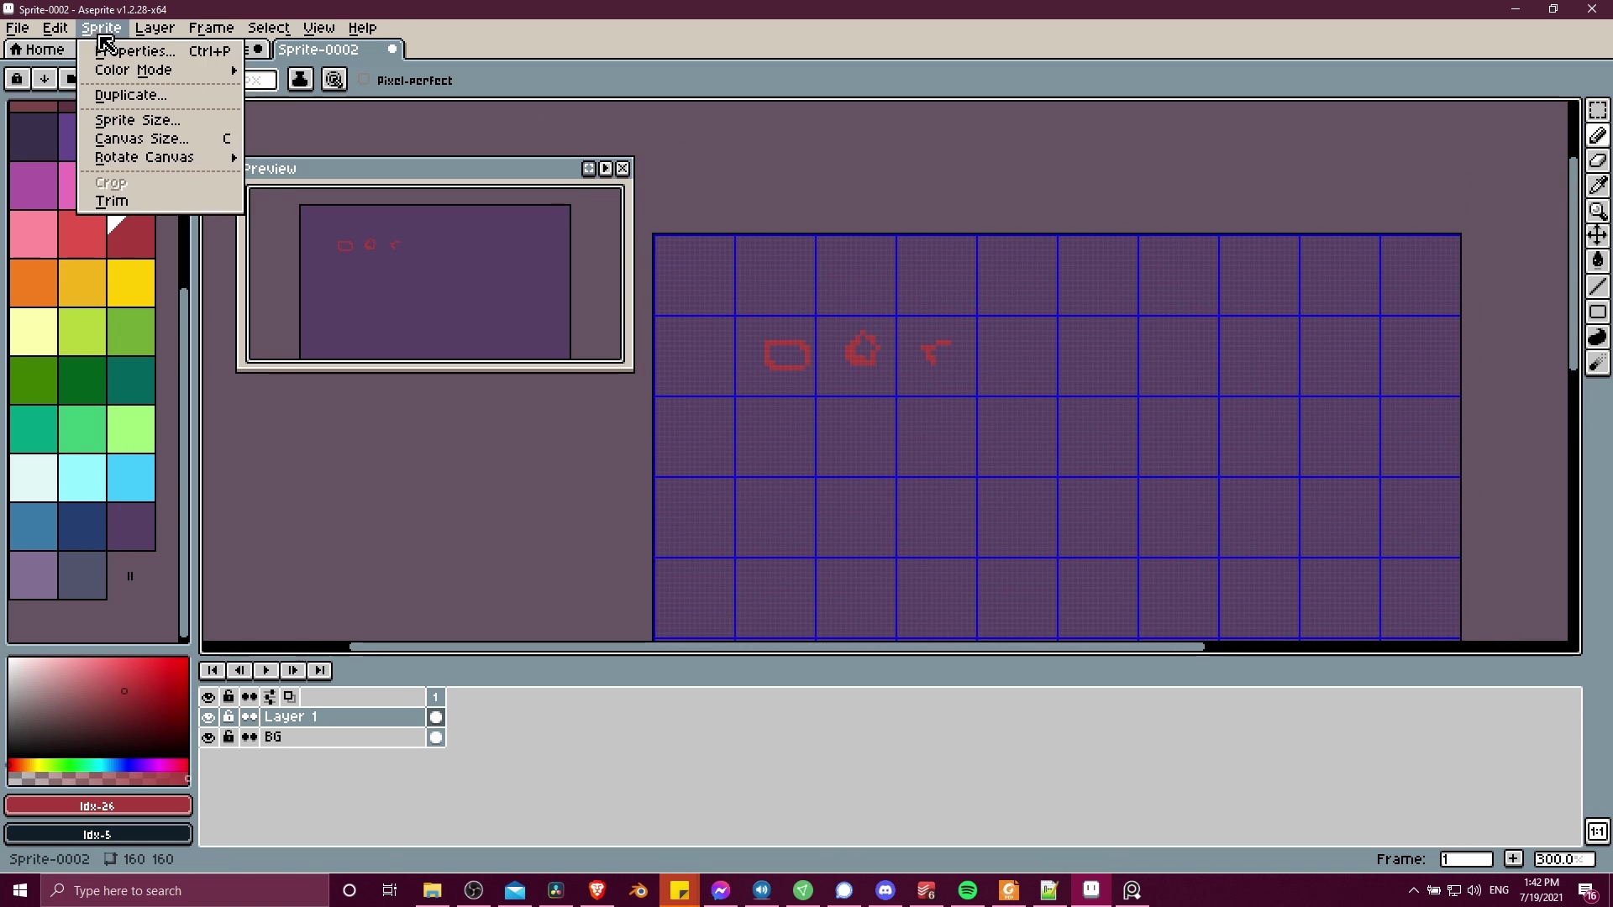
pyautogui.click(141, 139)
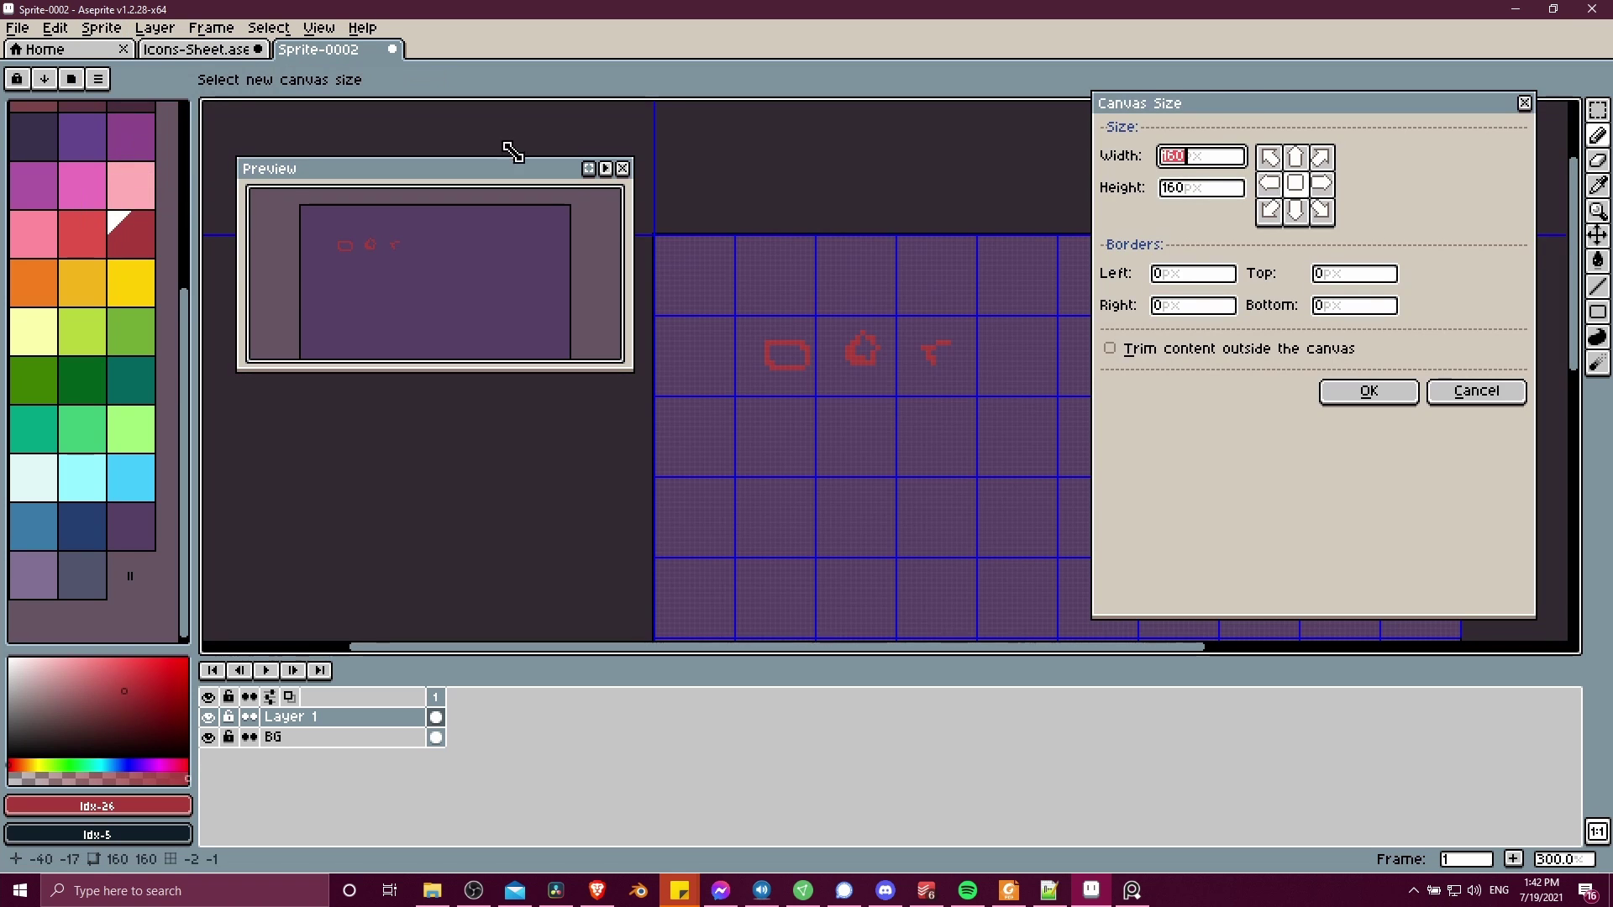
pyautogui.moveTo(1260, 108); pyautogui.dragTo(352, 192)
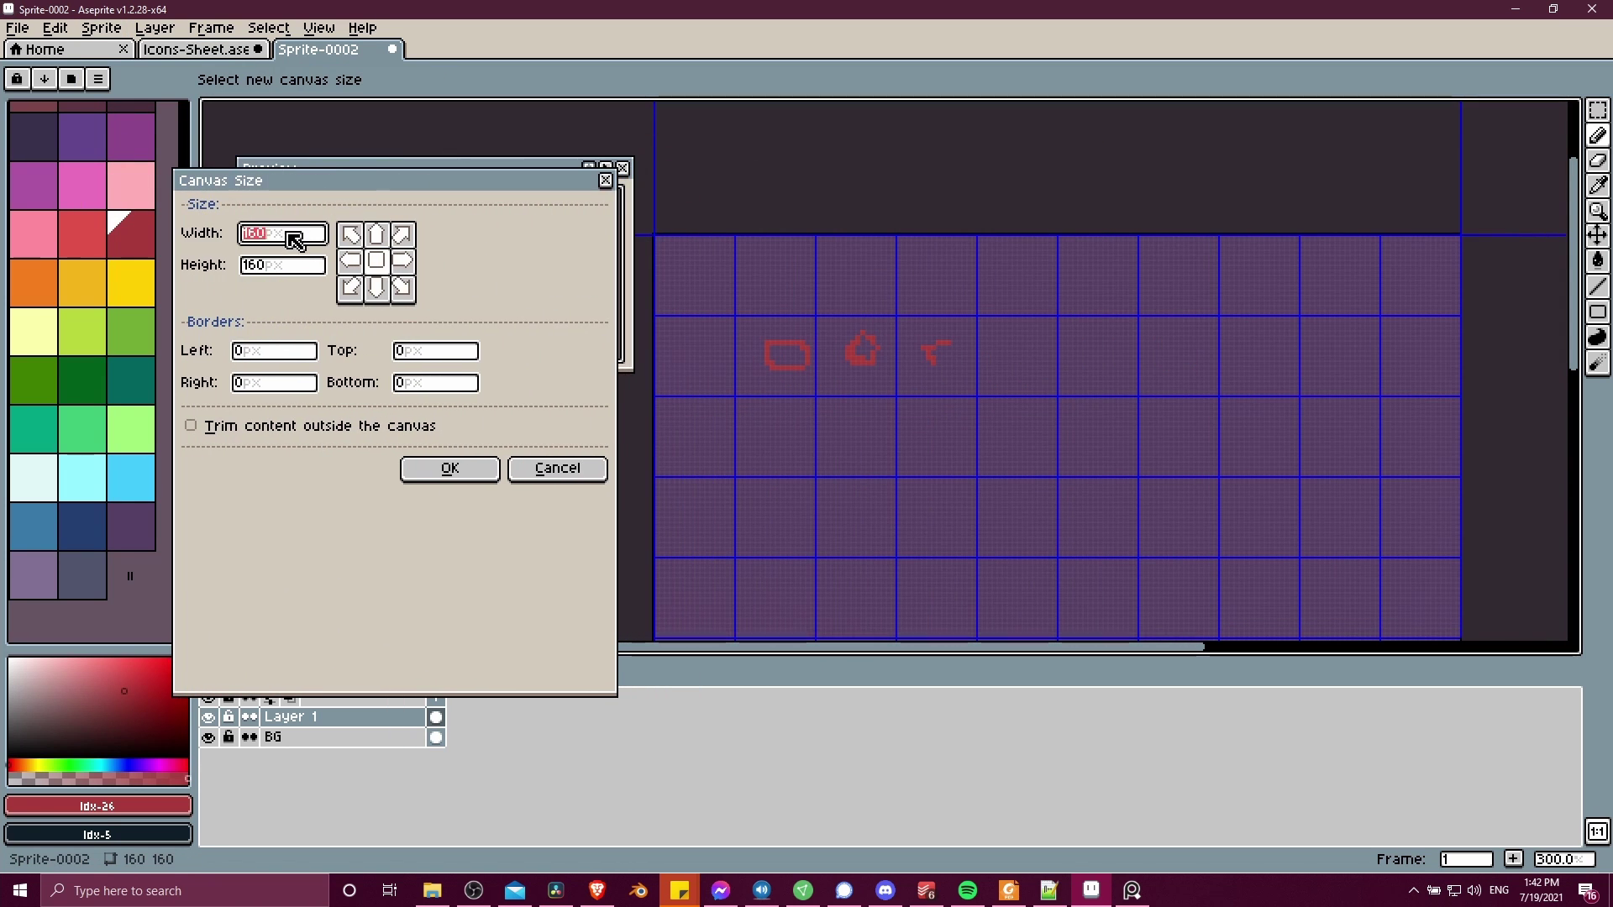
pyautogui.click(294, 239)
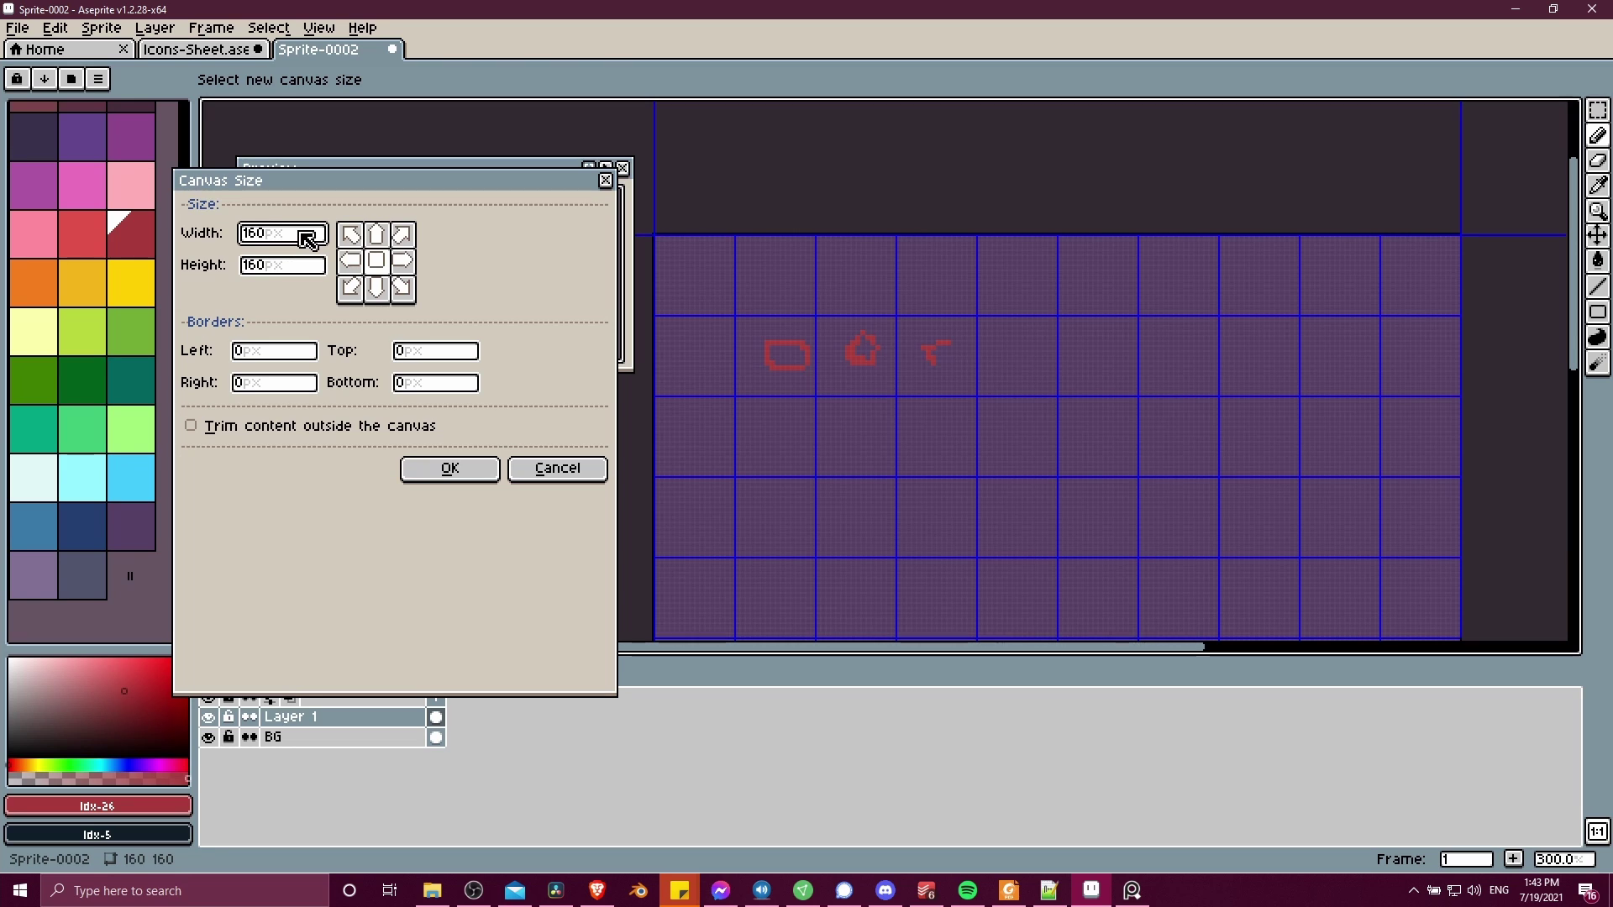
pyautogui.press('BackSpace')
pyautogui.write('*20')
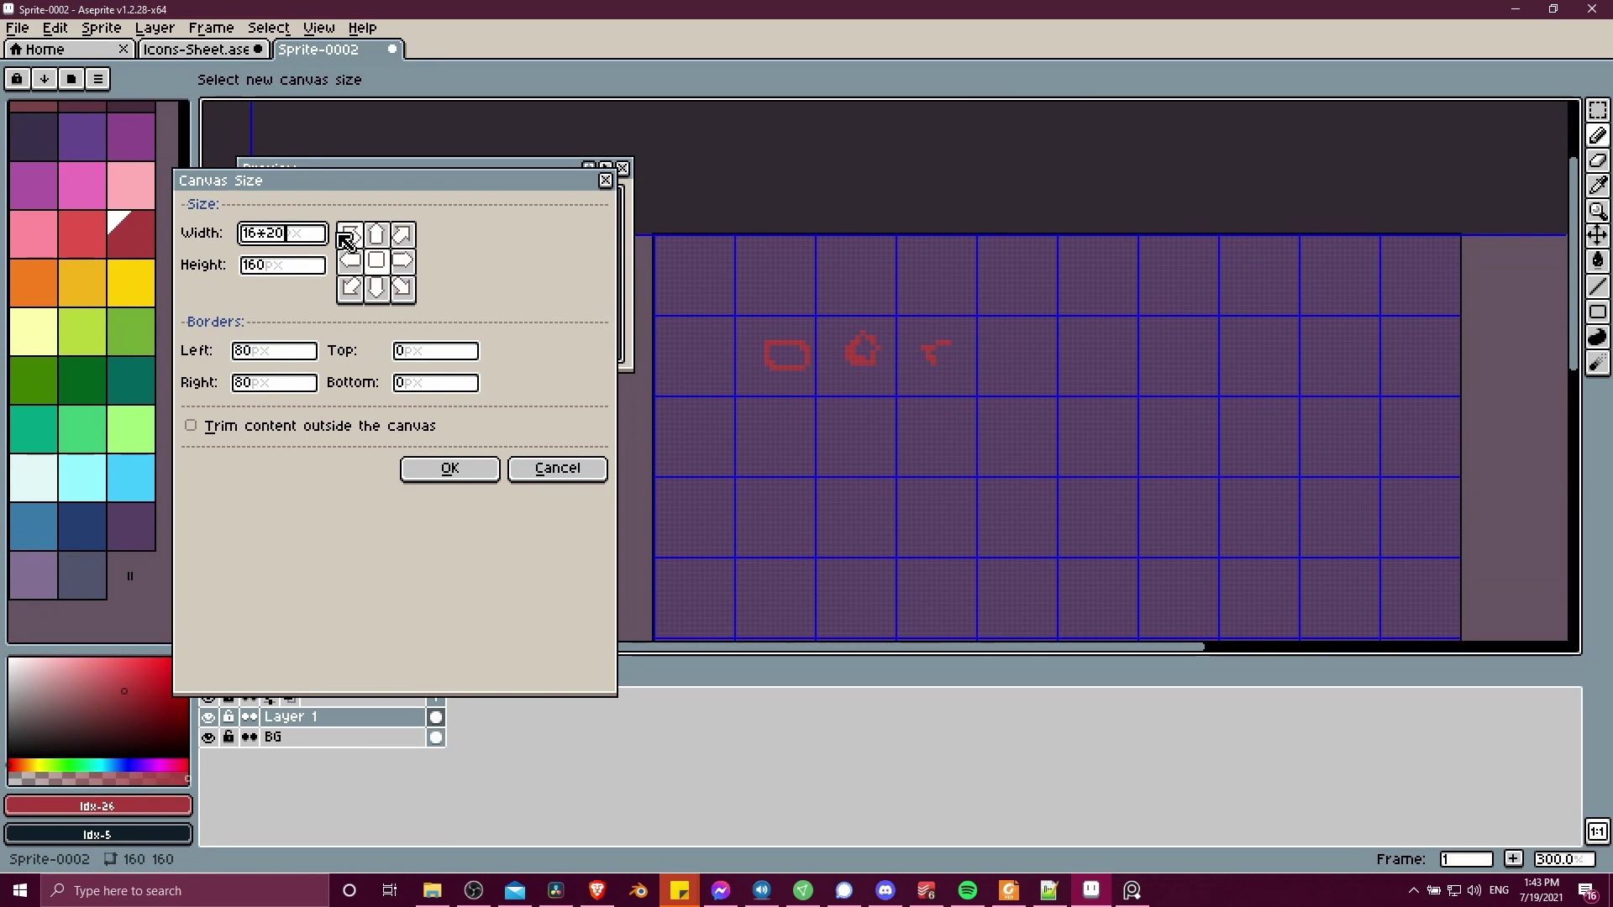
pyautogui.press('Tab')
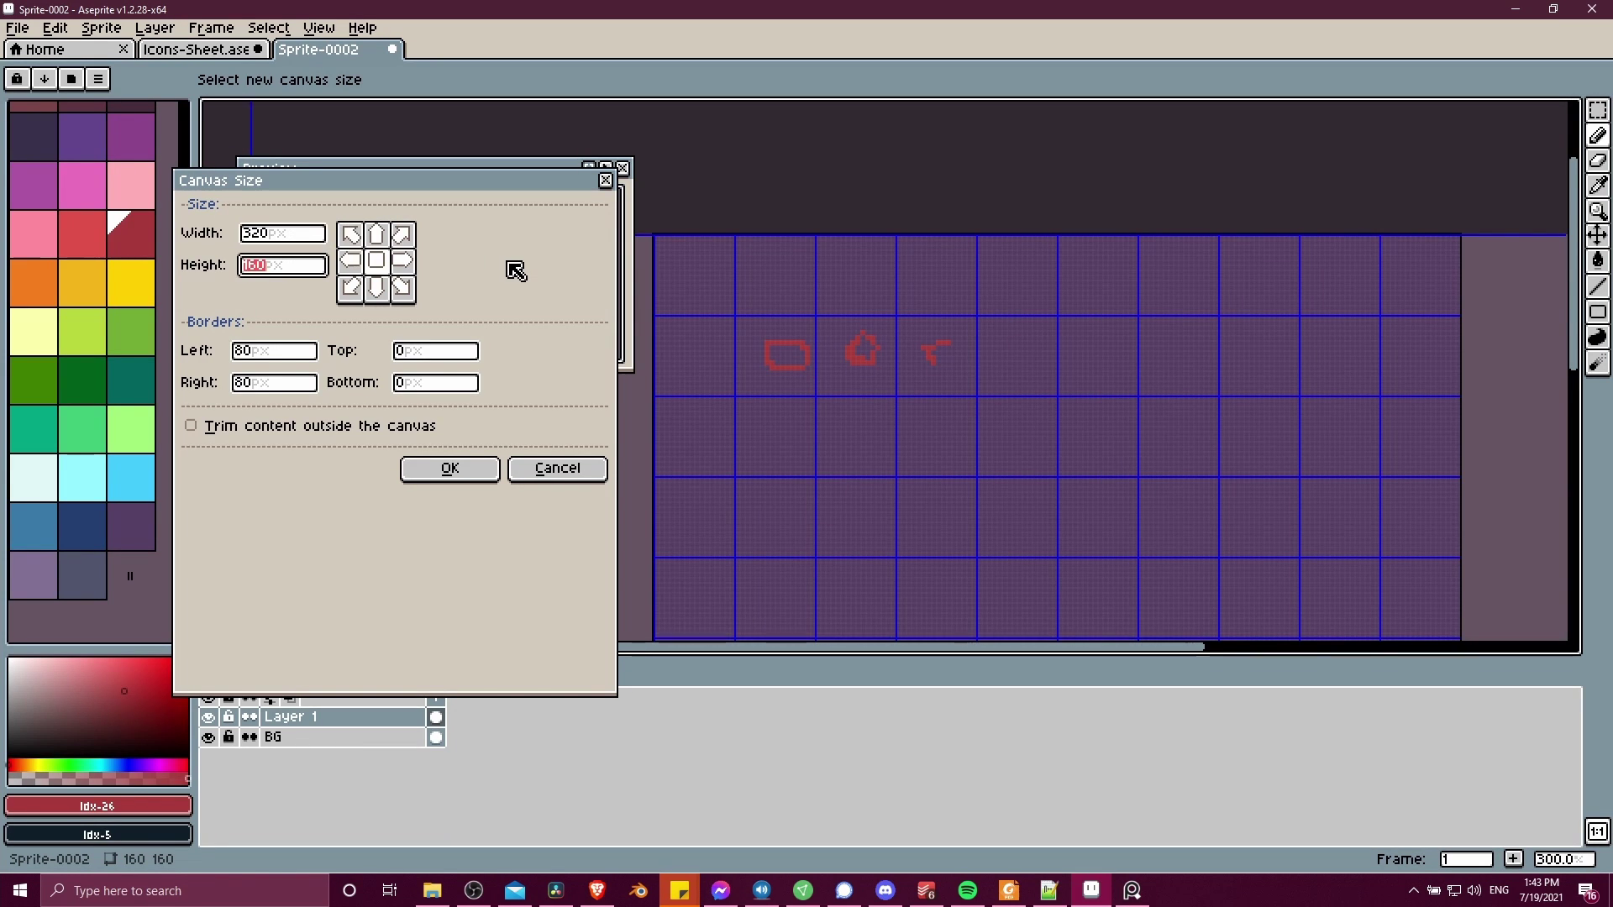
# Step: Set the canvas height to 320 and anchor the existing art at the top-left
pyautogui.scroll(-3, 805, 318)
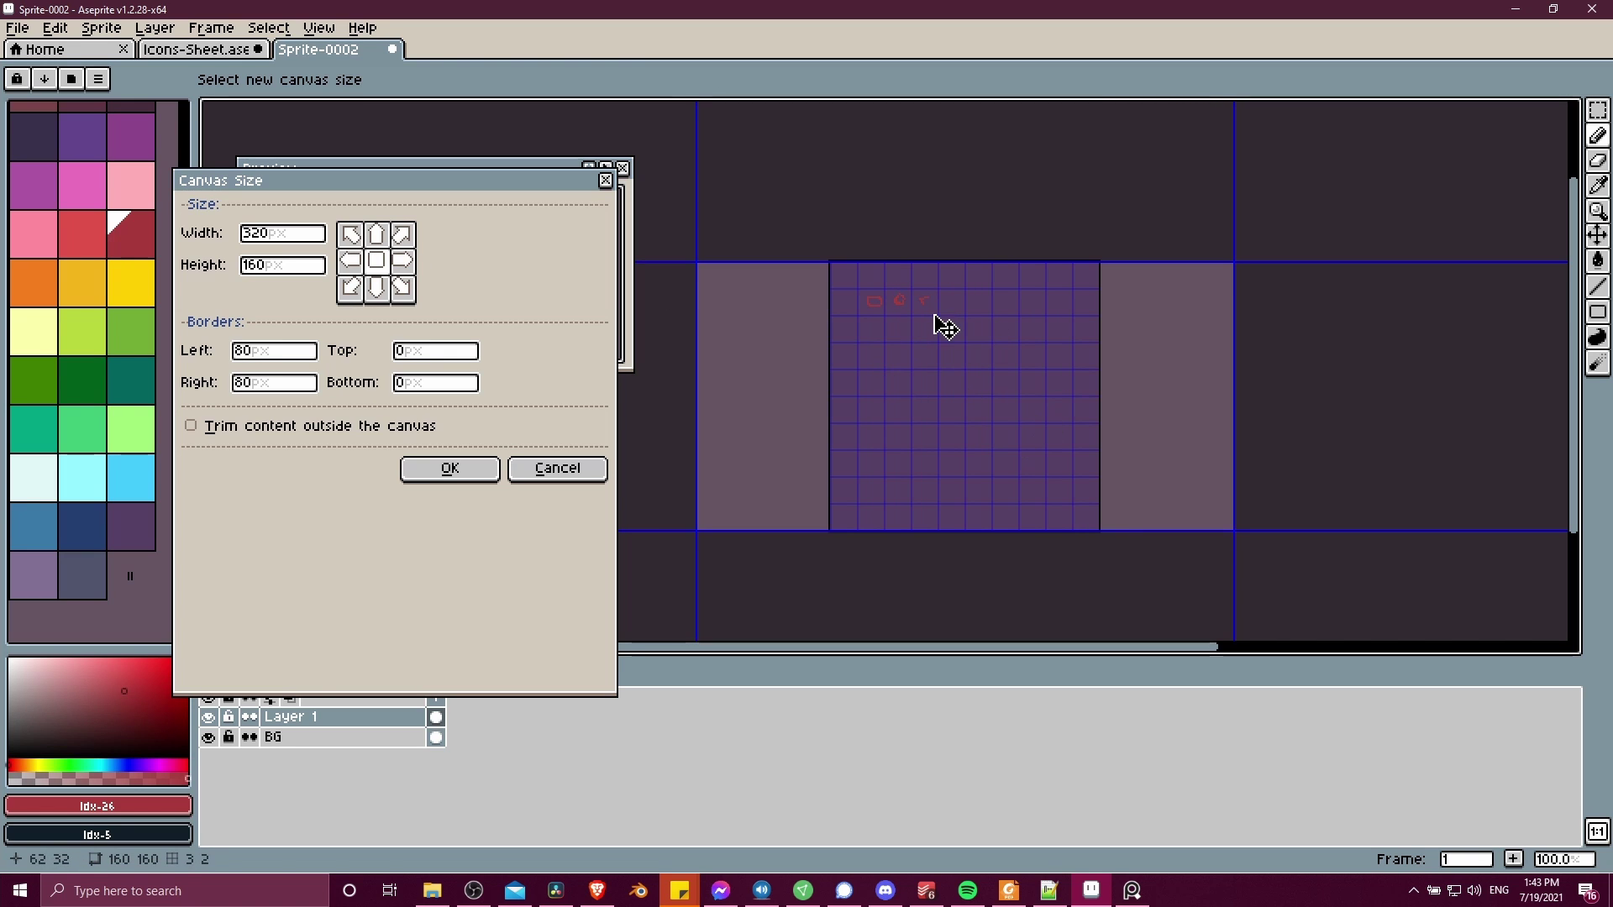
pyautogui.click(357, 263)
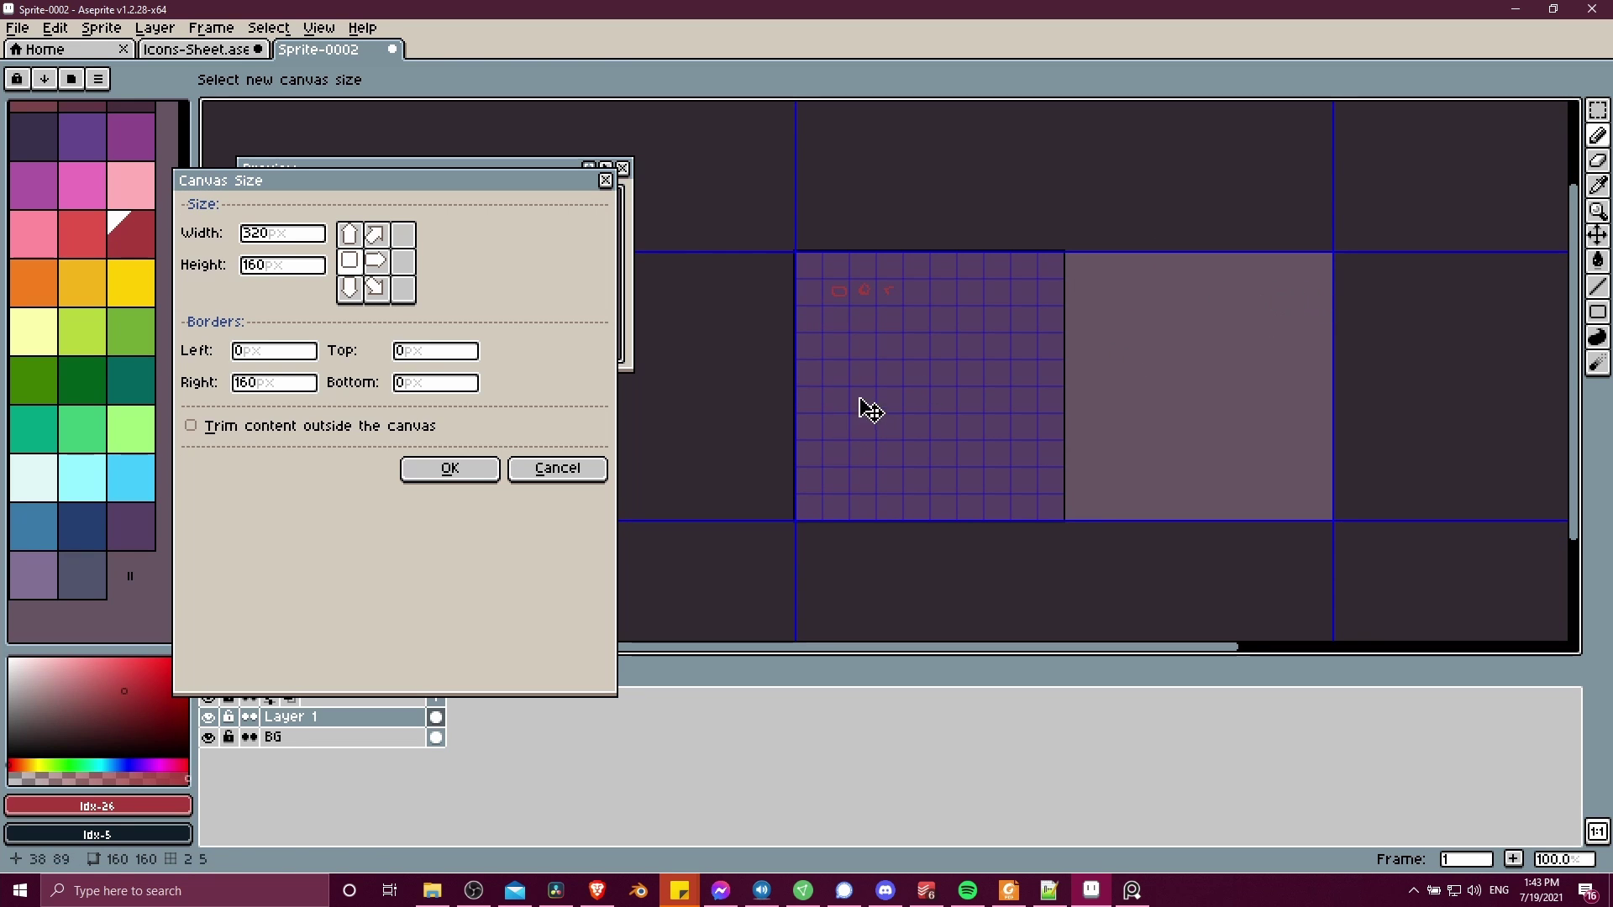
pyautogui.click(349, 236)
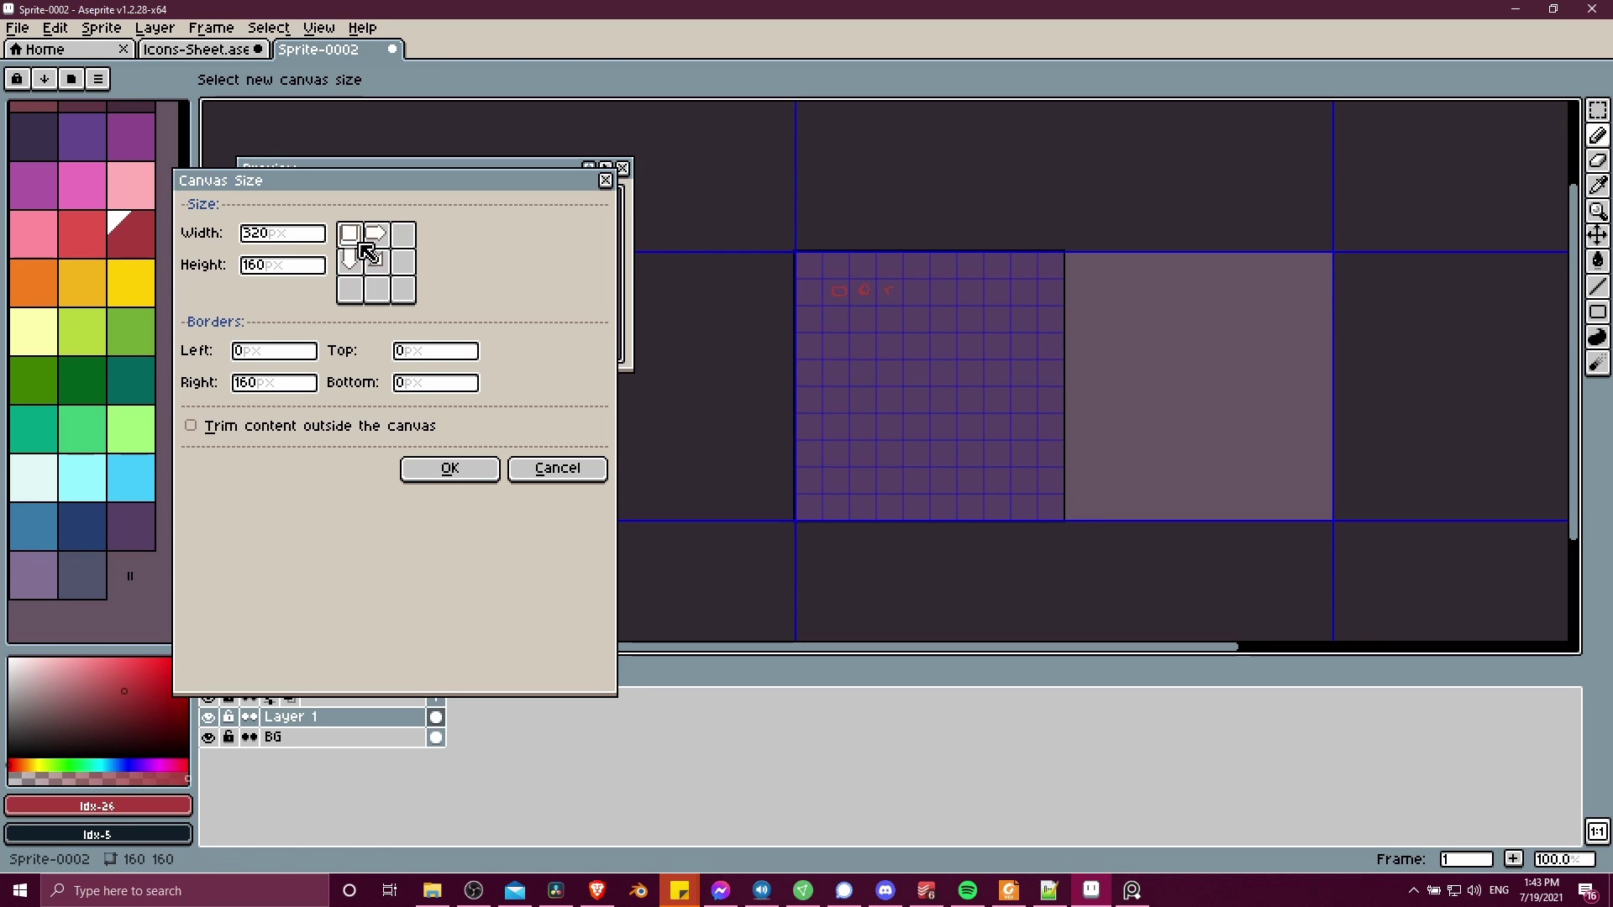
pyautogui.click(377, 238)
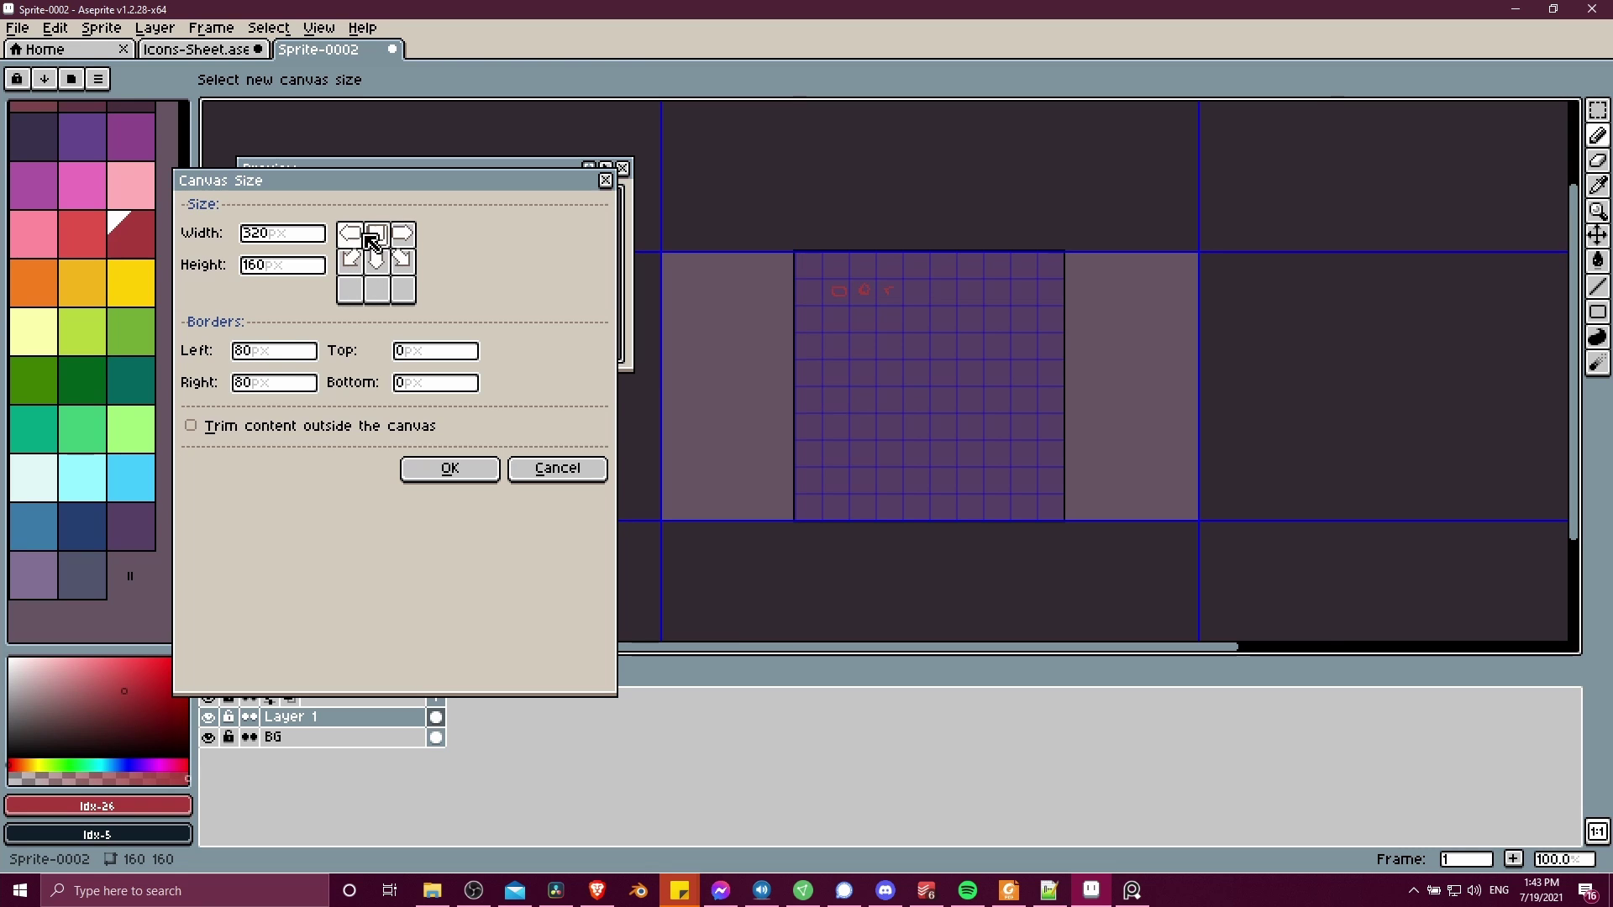
pyautogui.click(350, 263)
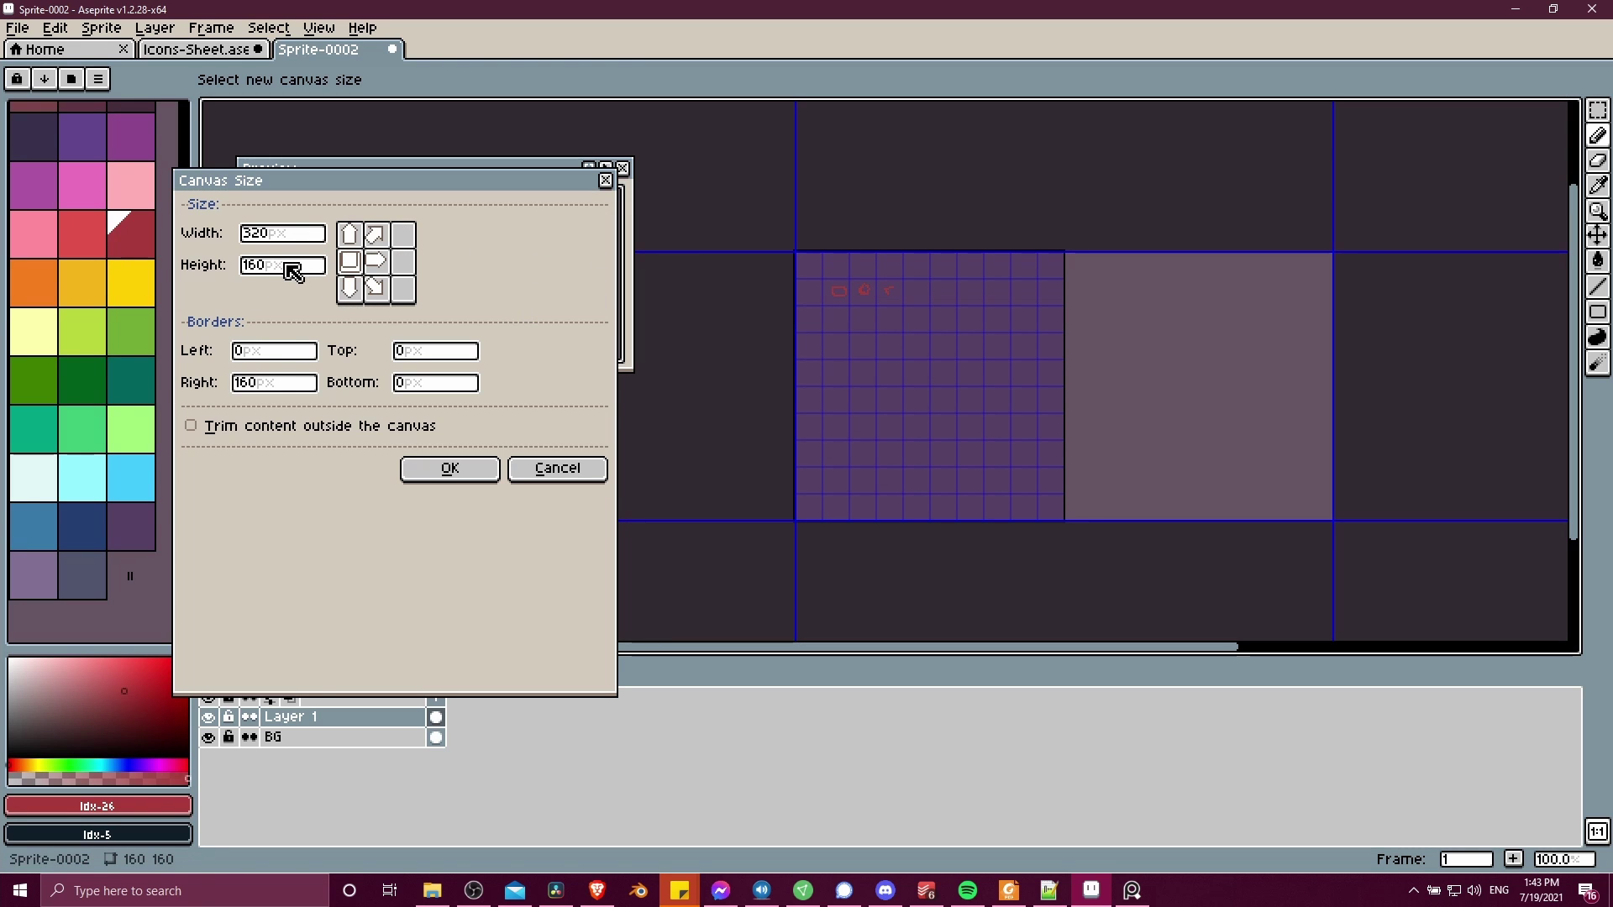
pyautogui.click(307, 267)
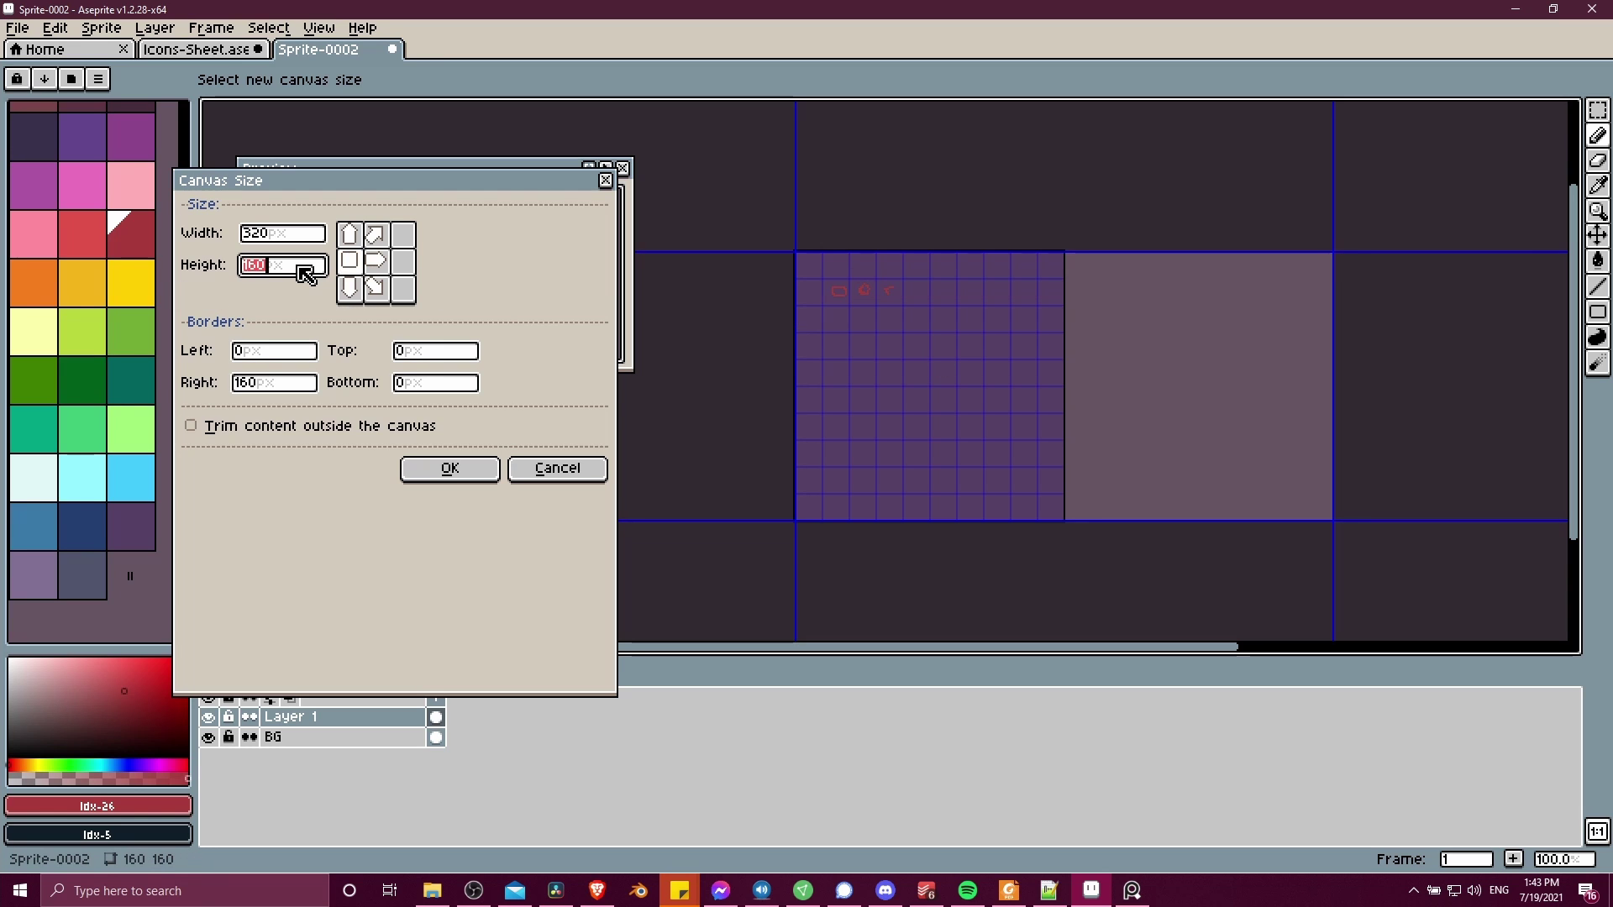
pyautogui.write('320')
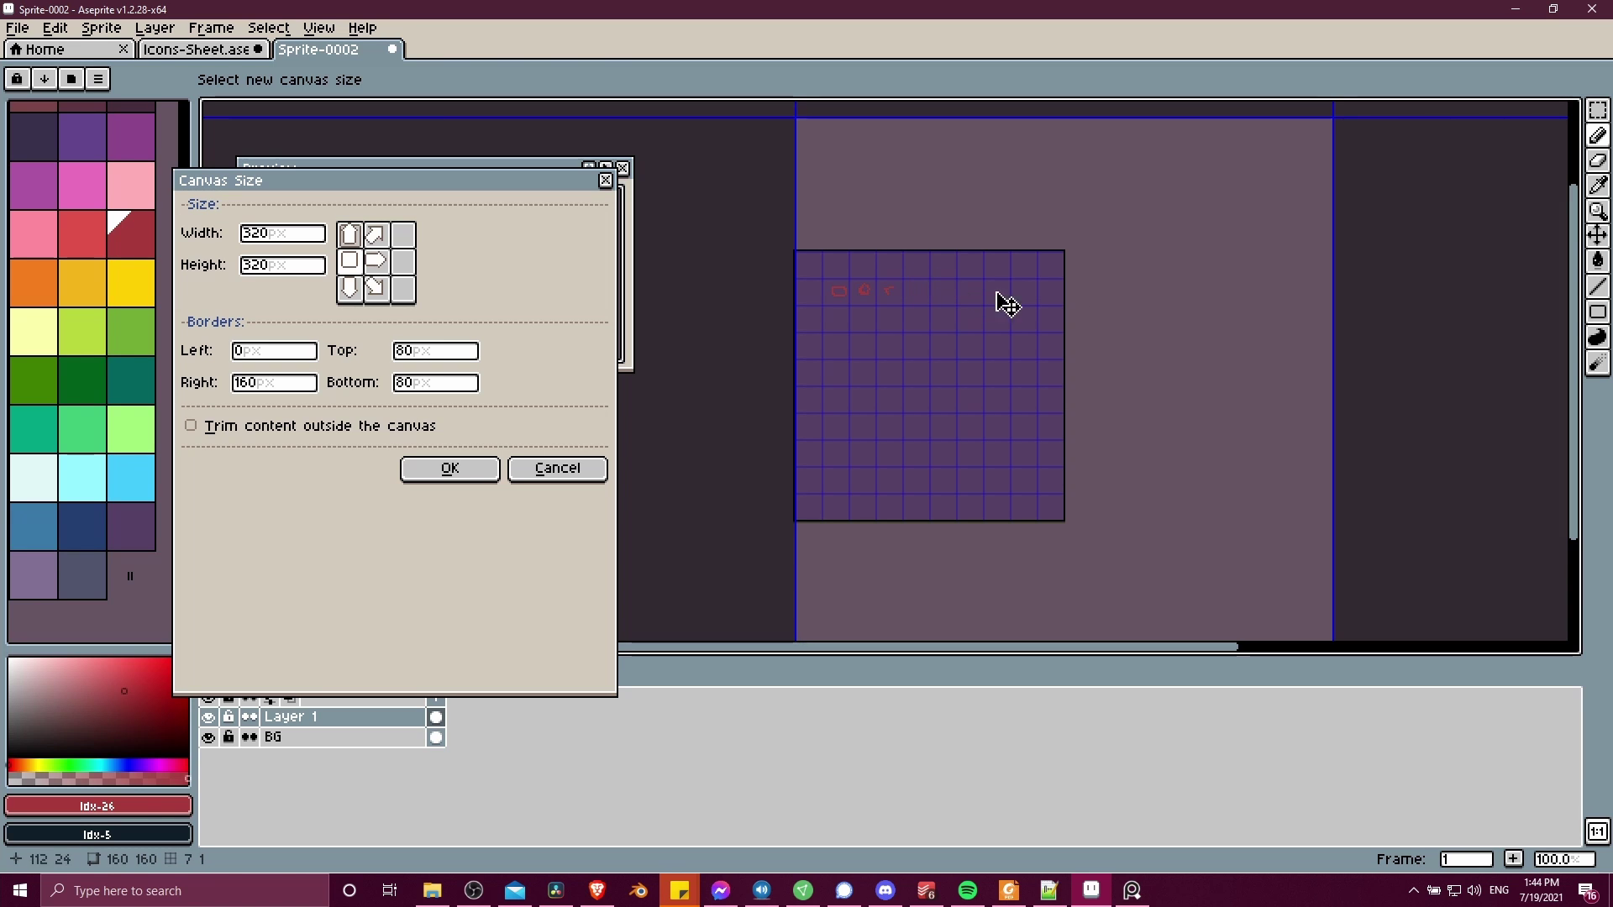
pyautogui.click(351, 240)
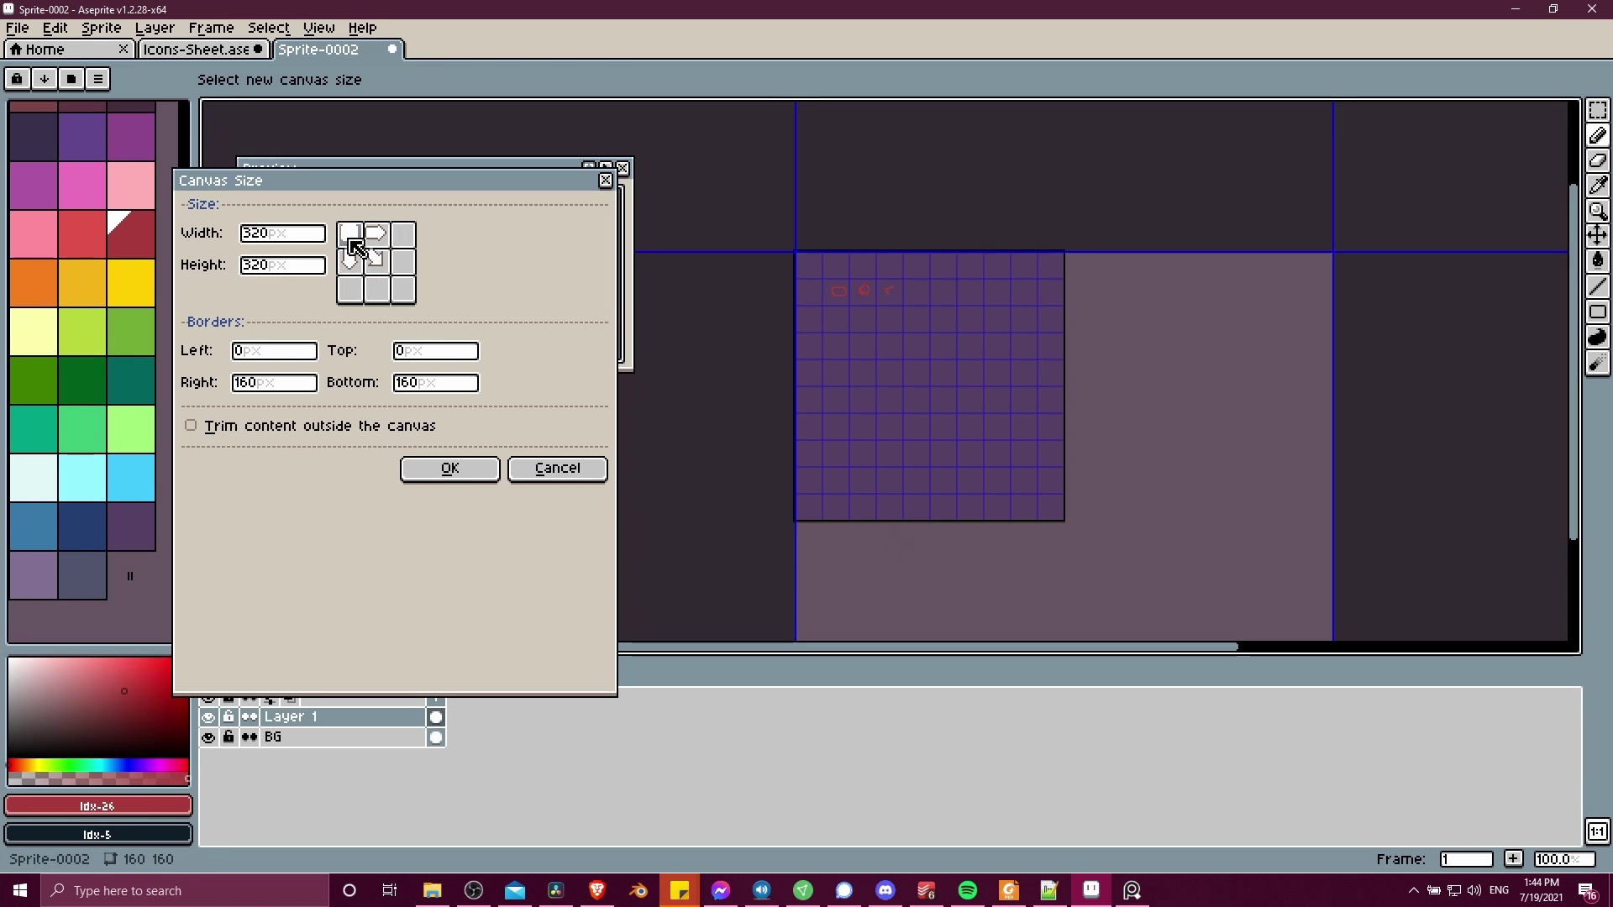
pyautogui.moveTo(896, 353); pyautogui.dragTo(863, 223)
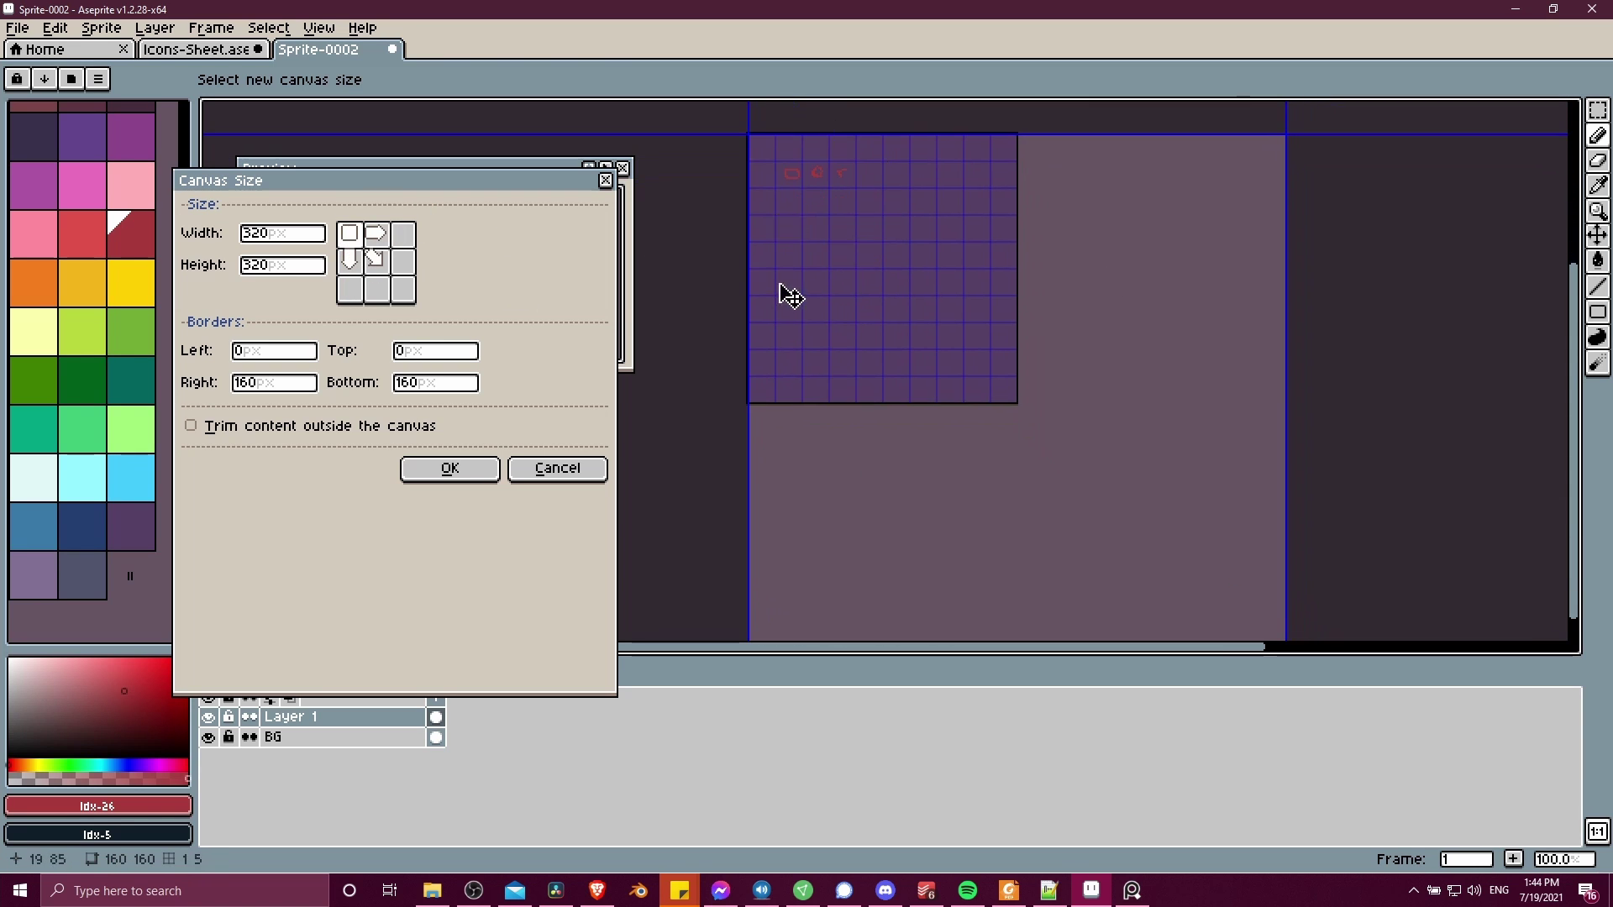
pyautogui.scroll(-1, 1119, 212)
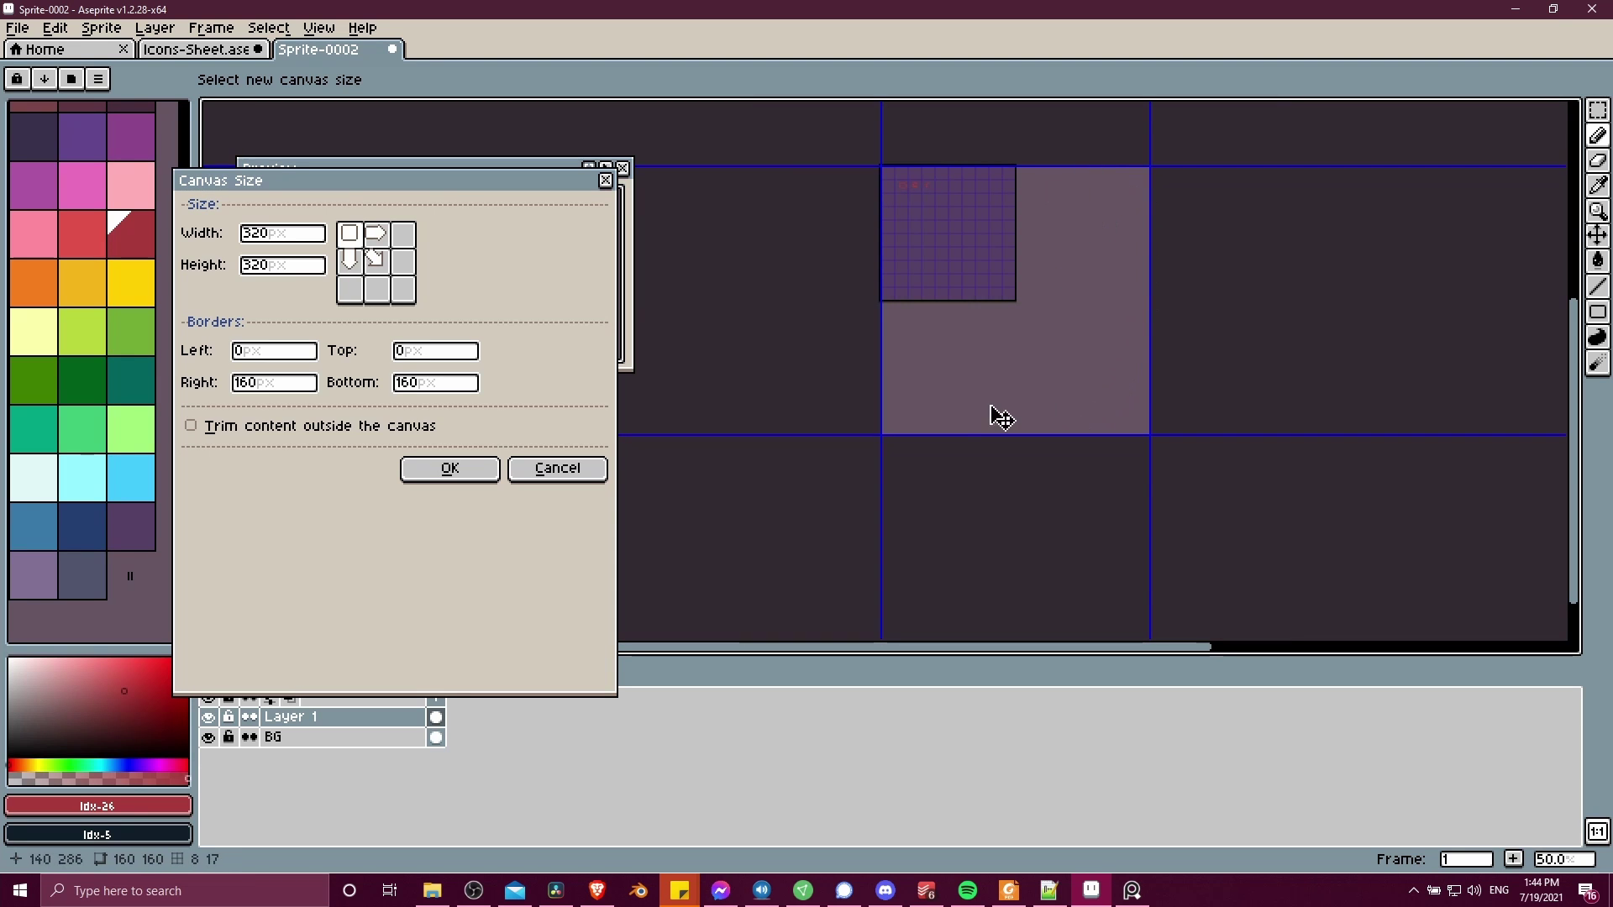
# Step: Apply the 320×320 canvas resize
pyautogui.click(460, 479)
pyautogui.moveTo(916, 212); pyautogui.dragTo(1042, 420)
pyautogui.scroll(2, 925, 276)
# Step: Eyedrop the BG purple and bucket-fill the new transparent area of the BG layer
pyautogui.click(345, 739)
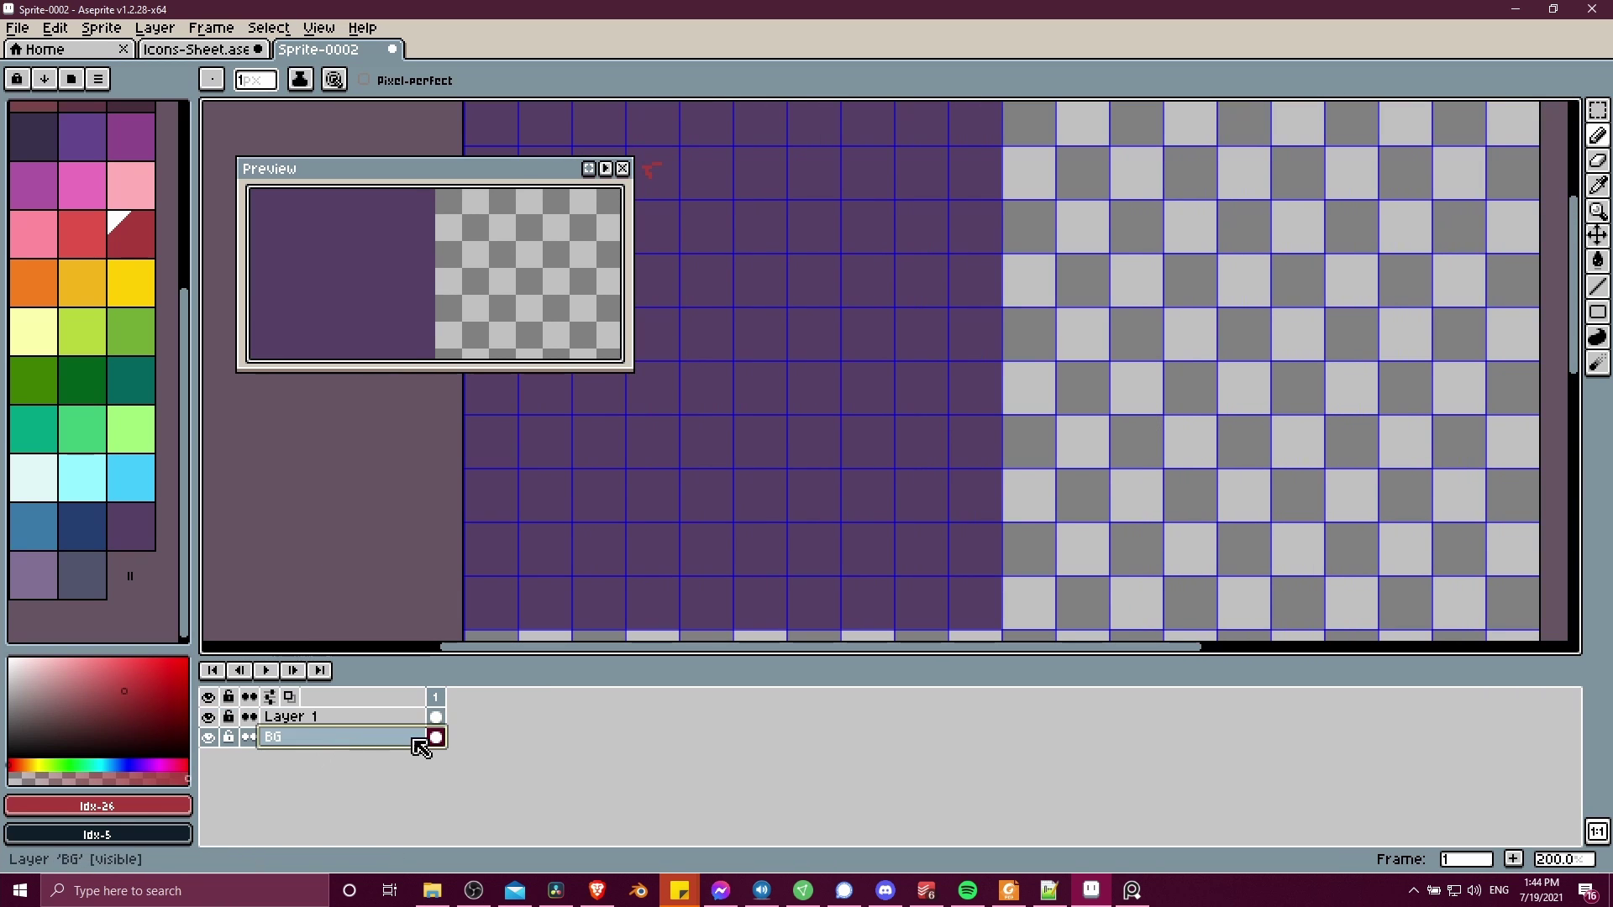
pyautogui.press('i')
pyautogui.click(980, 378)
pyautogui.press('b')
pyautogui.press('g')
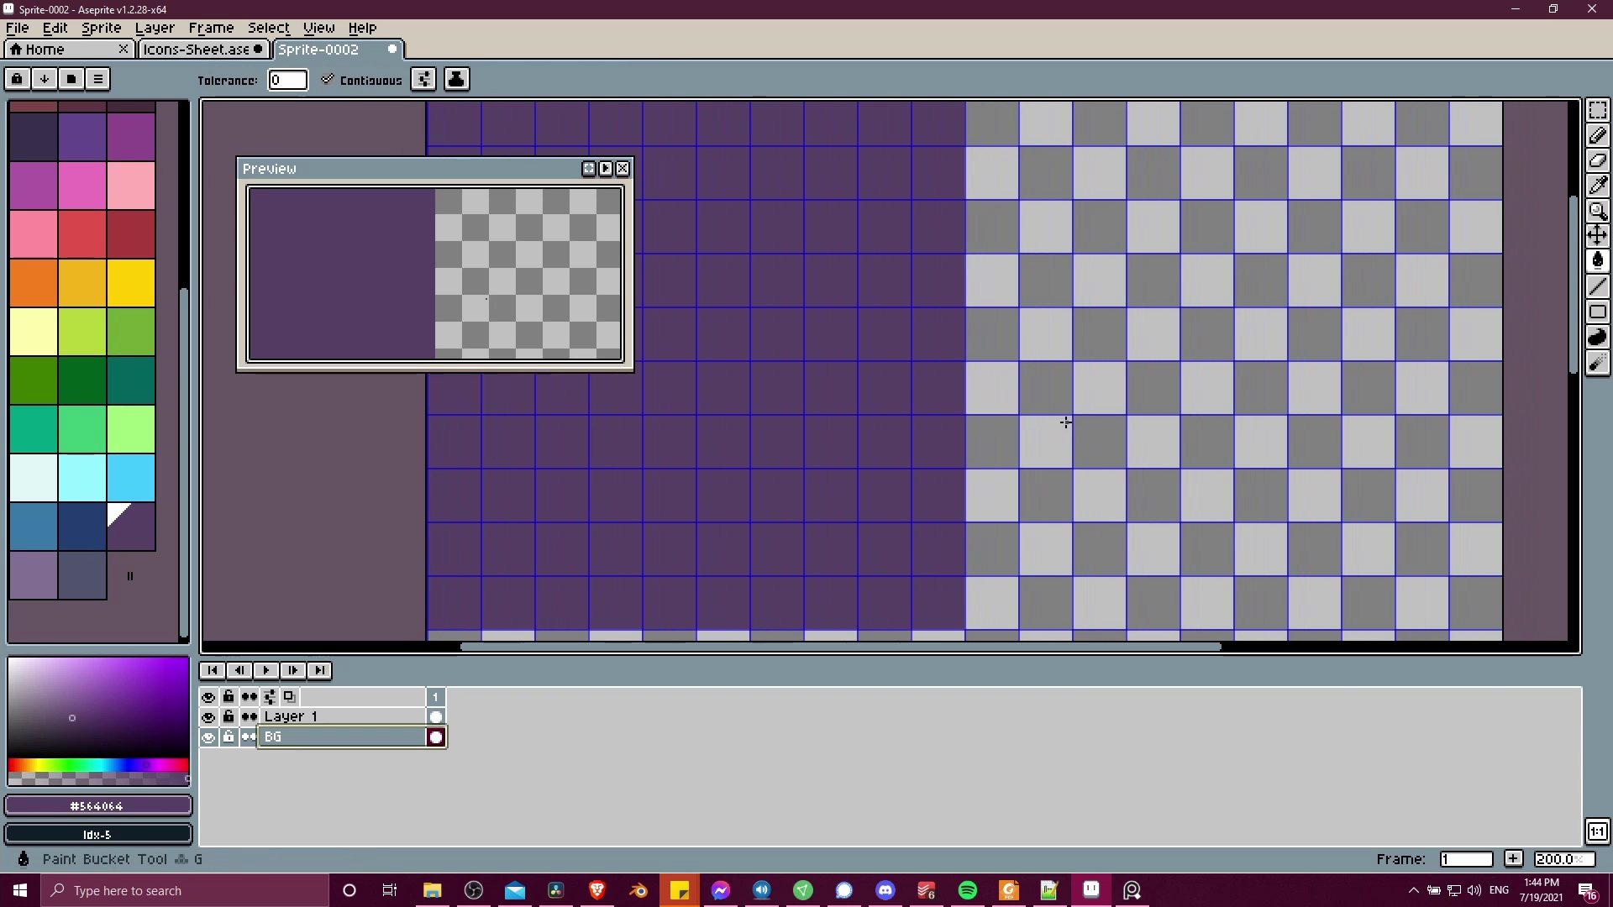
pyautogui.click(1098, 370)
pyautogui.scroll(-2, 1109, 407)
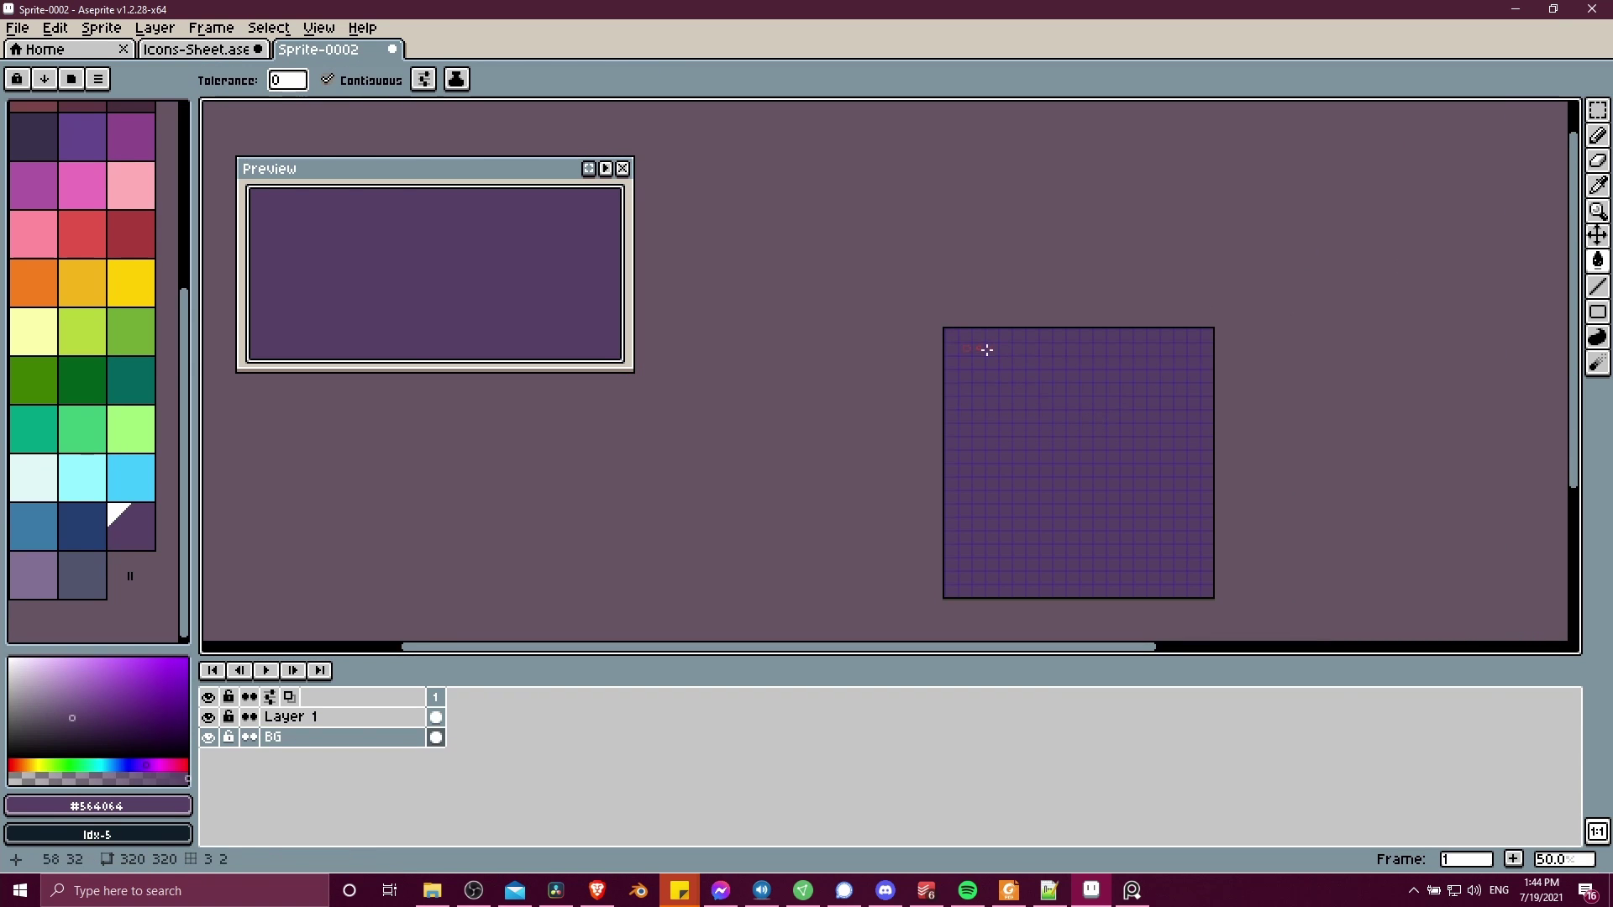
pyautogui.scroll(2, 1033, 353)
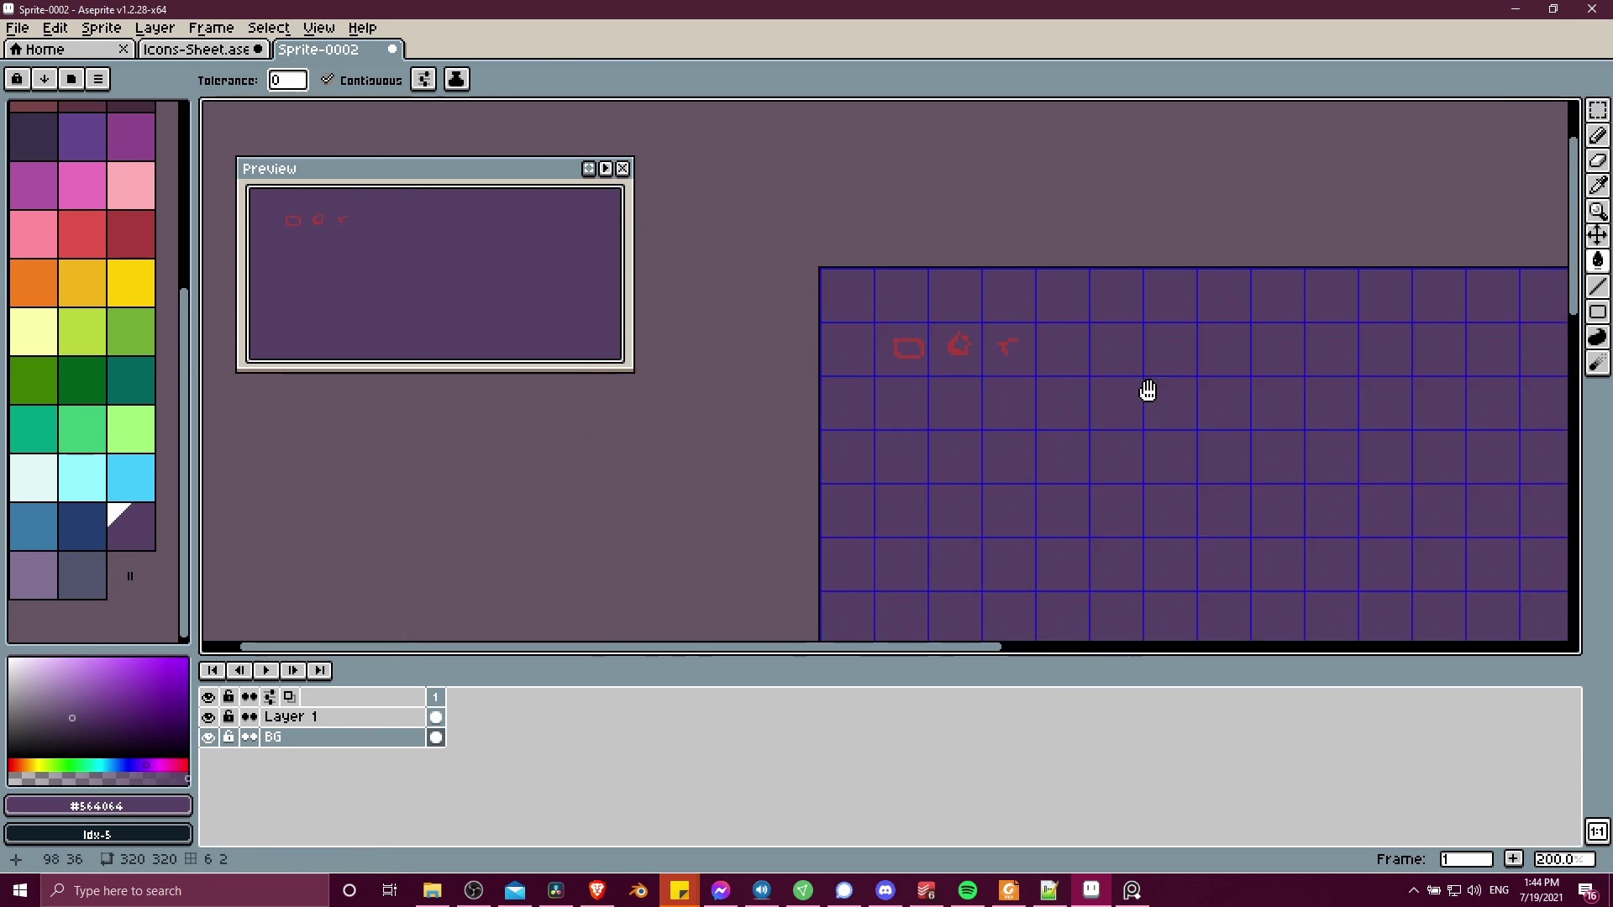
pyautogui.moveTo(957, 286); pyautogui.dragTo(802, 265)
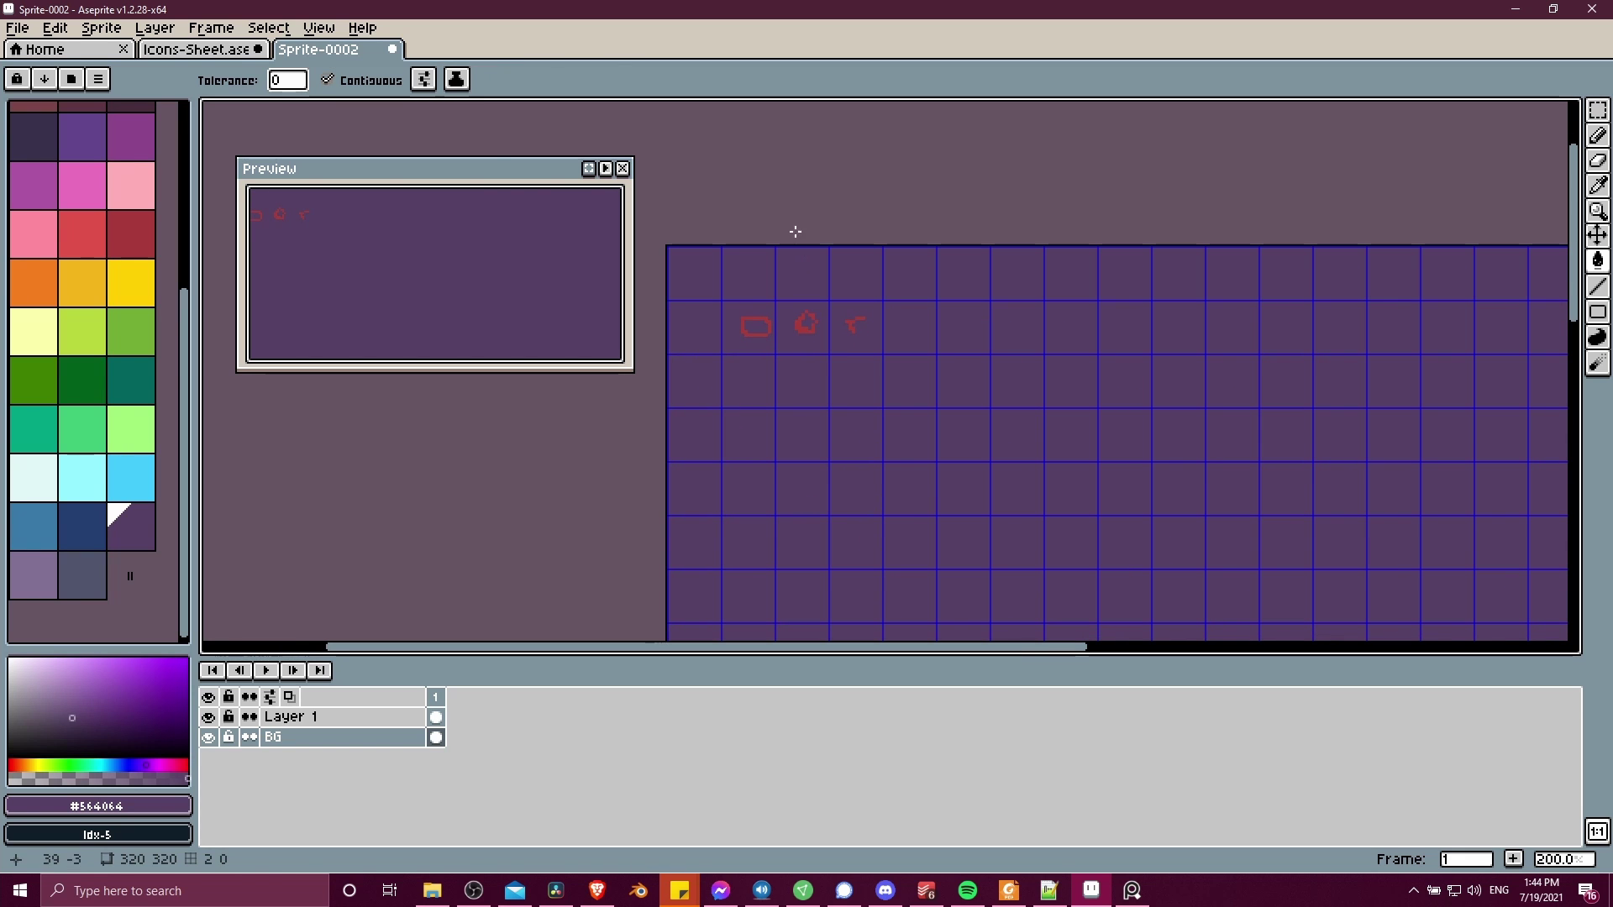
pyautogui.moveTo(493, 160); pyautogui.dragTo(383, 166)
pyautogui.moveTo(994, 230); pyautogui.dragTo(856, 267)
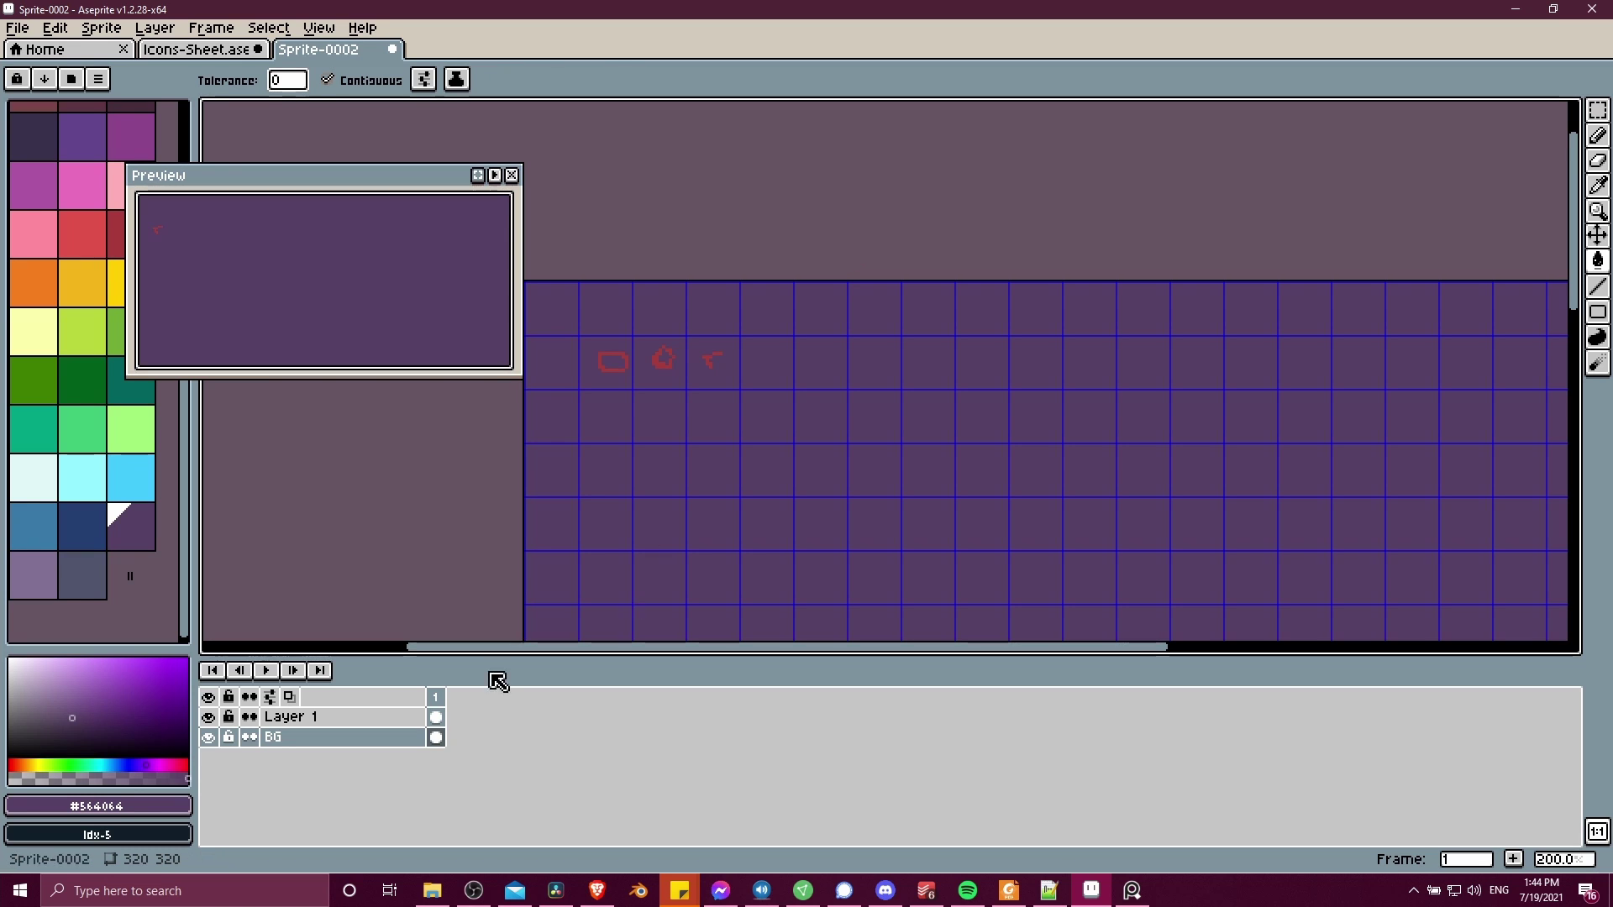
# Step: Add a second frame with Alt+N and show frame 2's BG cel
pyautogui.click(438, 703)
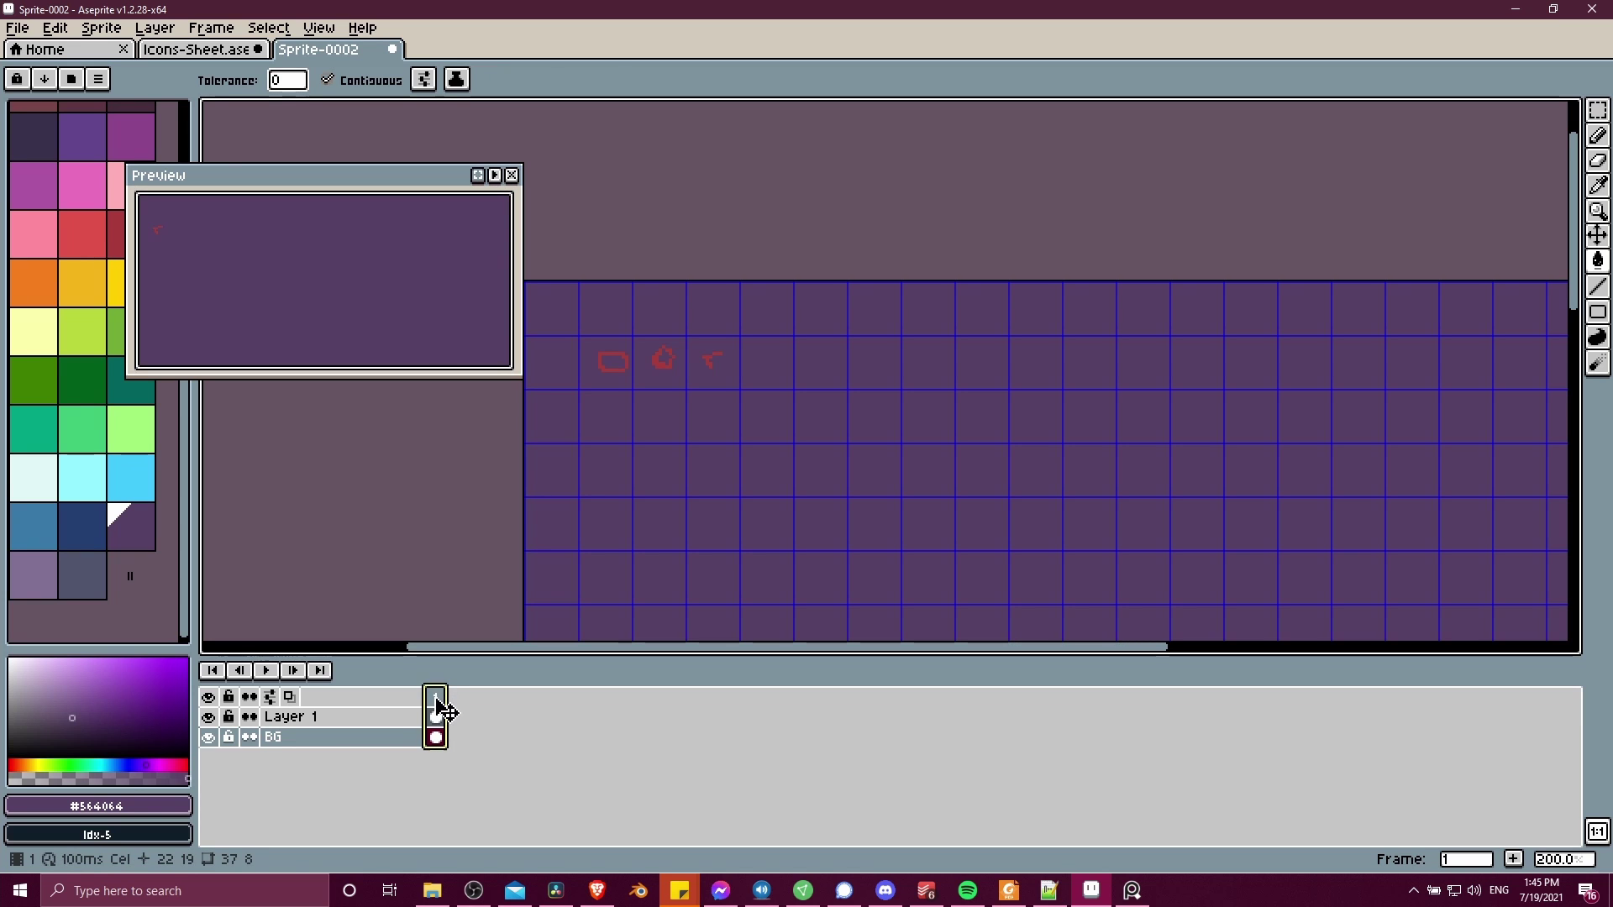
pyautogui.hotkey('alt', 'n')
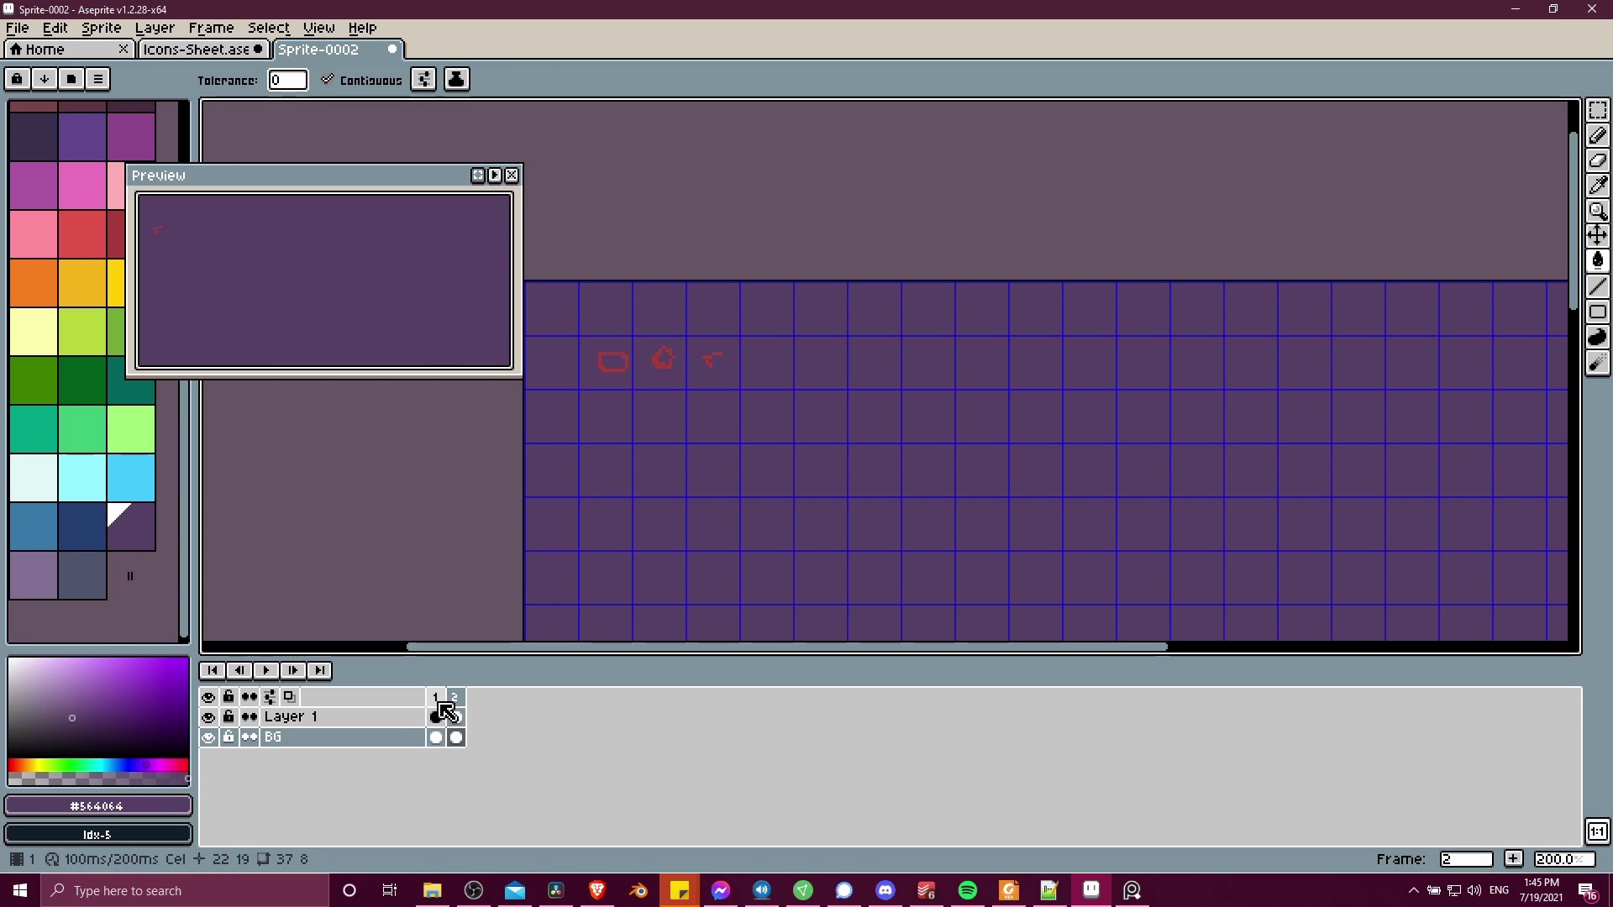
pyautogui.click(436, 698)
pyautogui.click(456, 737)
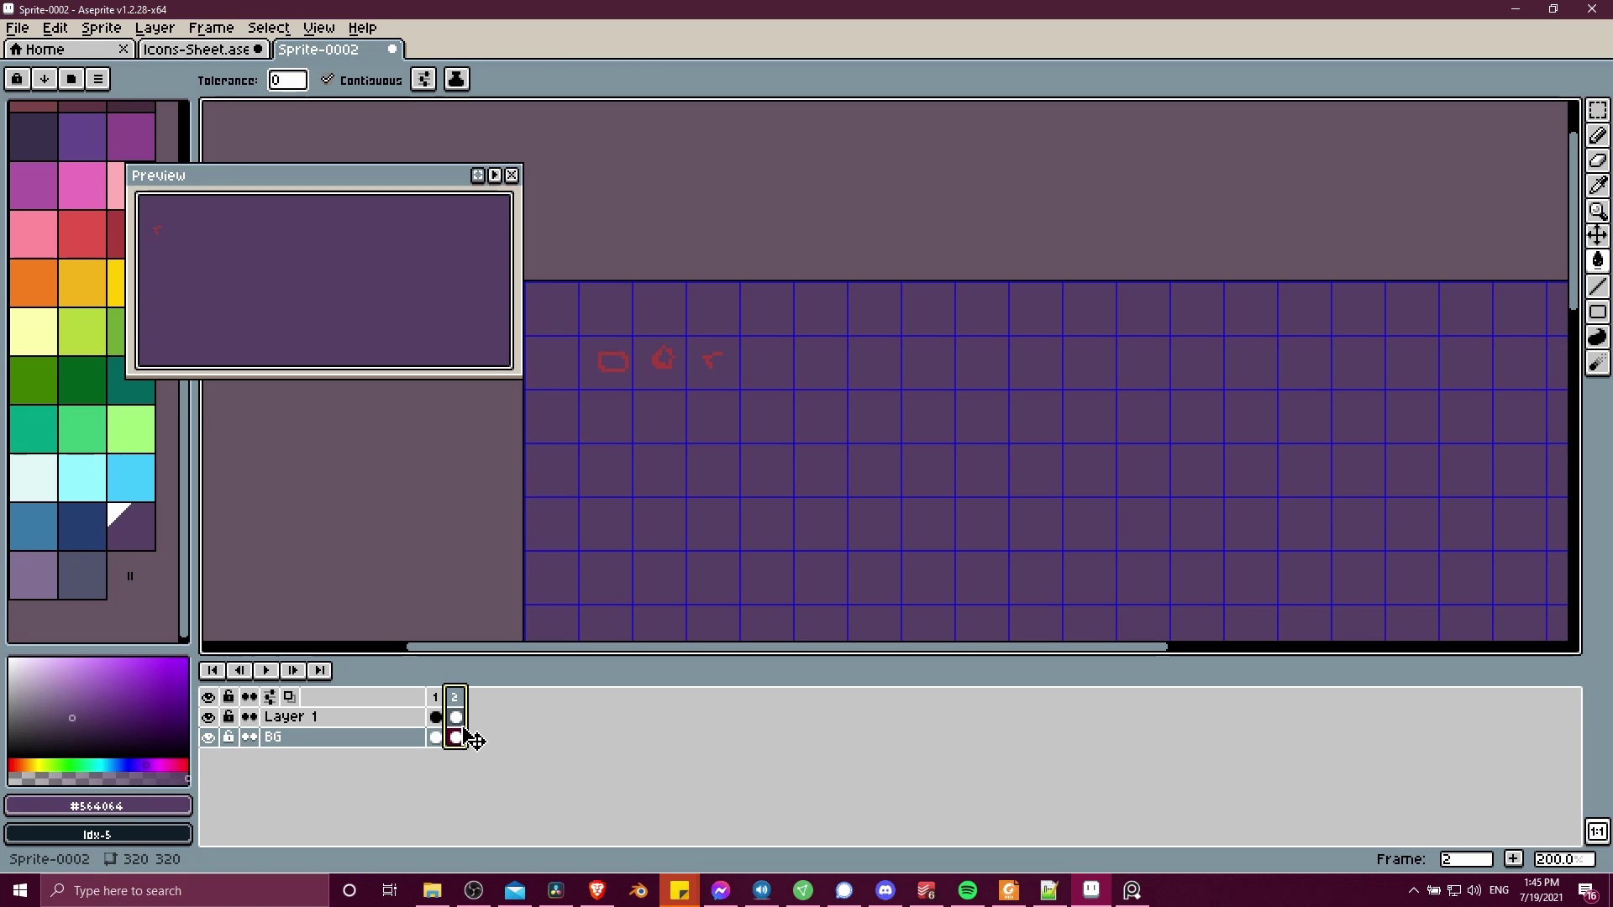
pyautogui.scroll(-1, 936, 460)
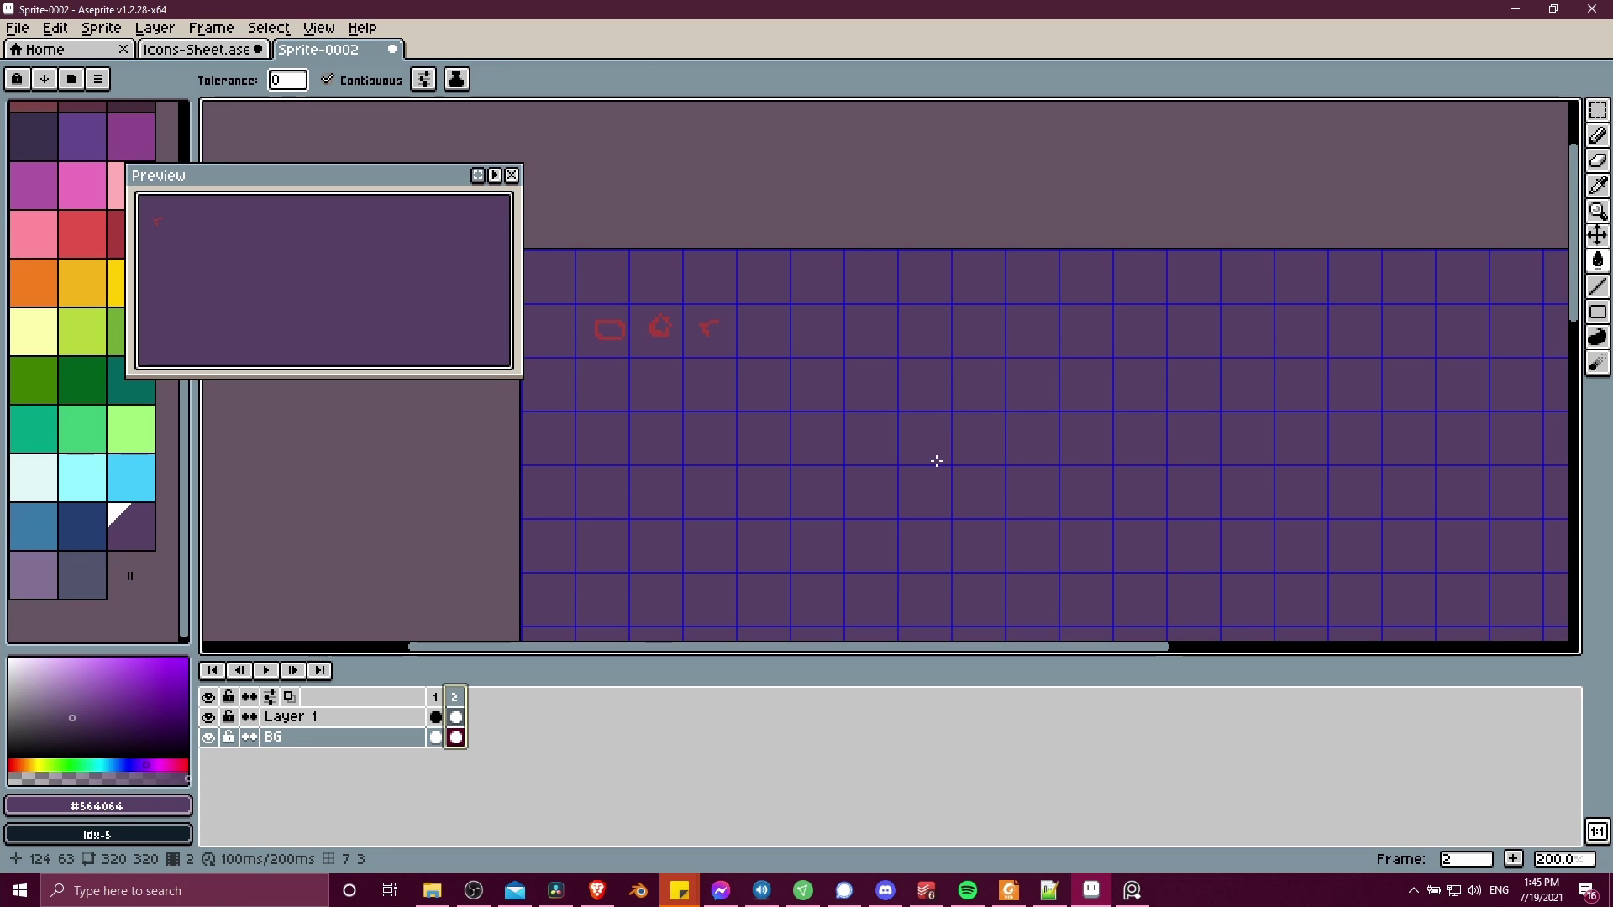
pyautogui.moveTo(864, 443)
pyautogui.mouseDown()
pyautogui.moveTo(886, 447)
pyautogui.moveTo(878, 368)
pyautogui.mouseUp()
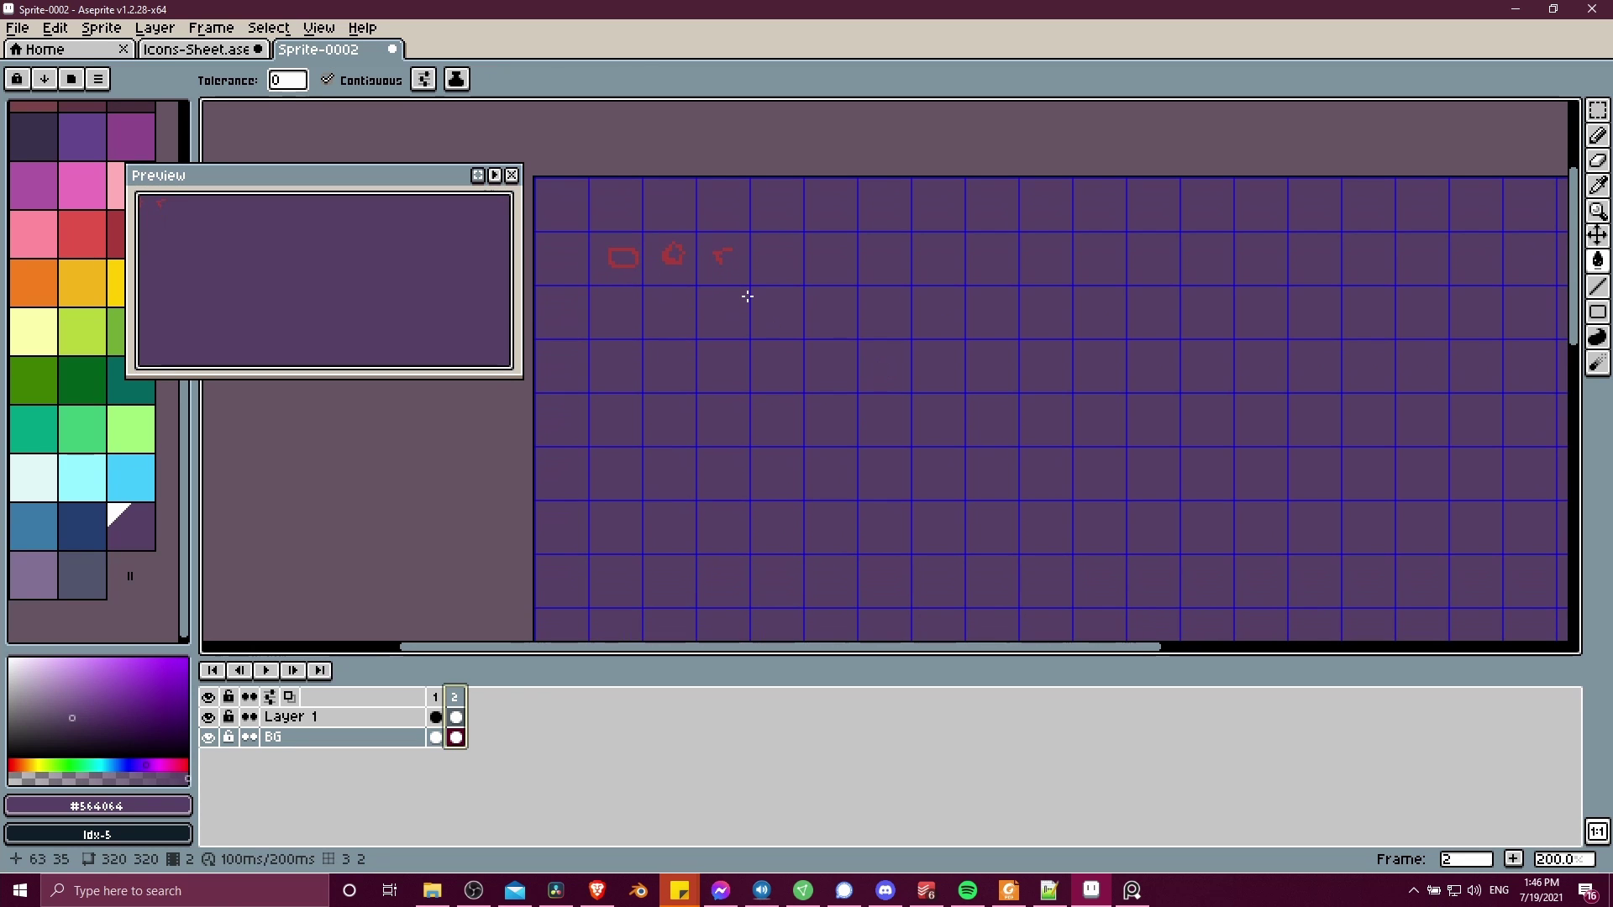